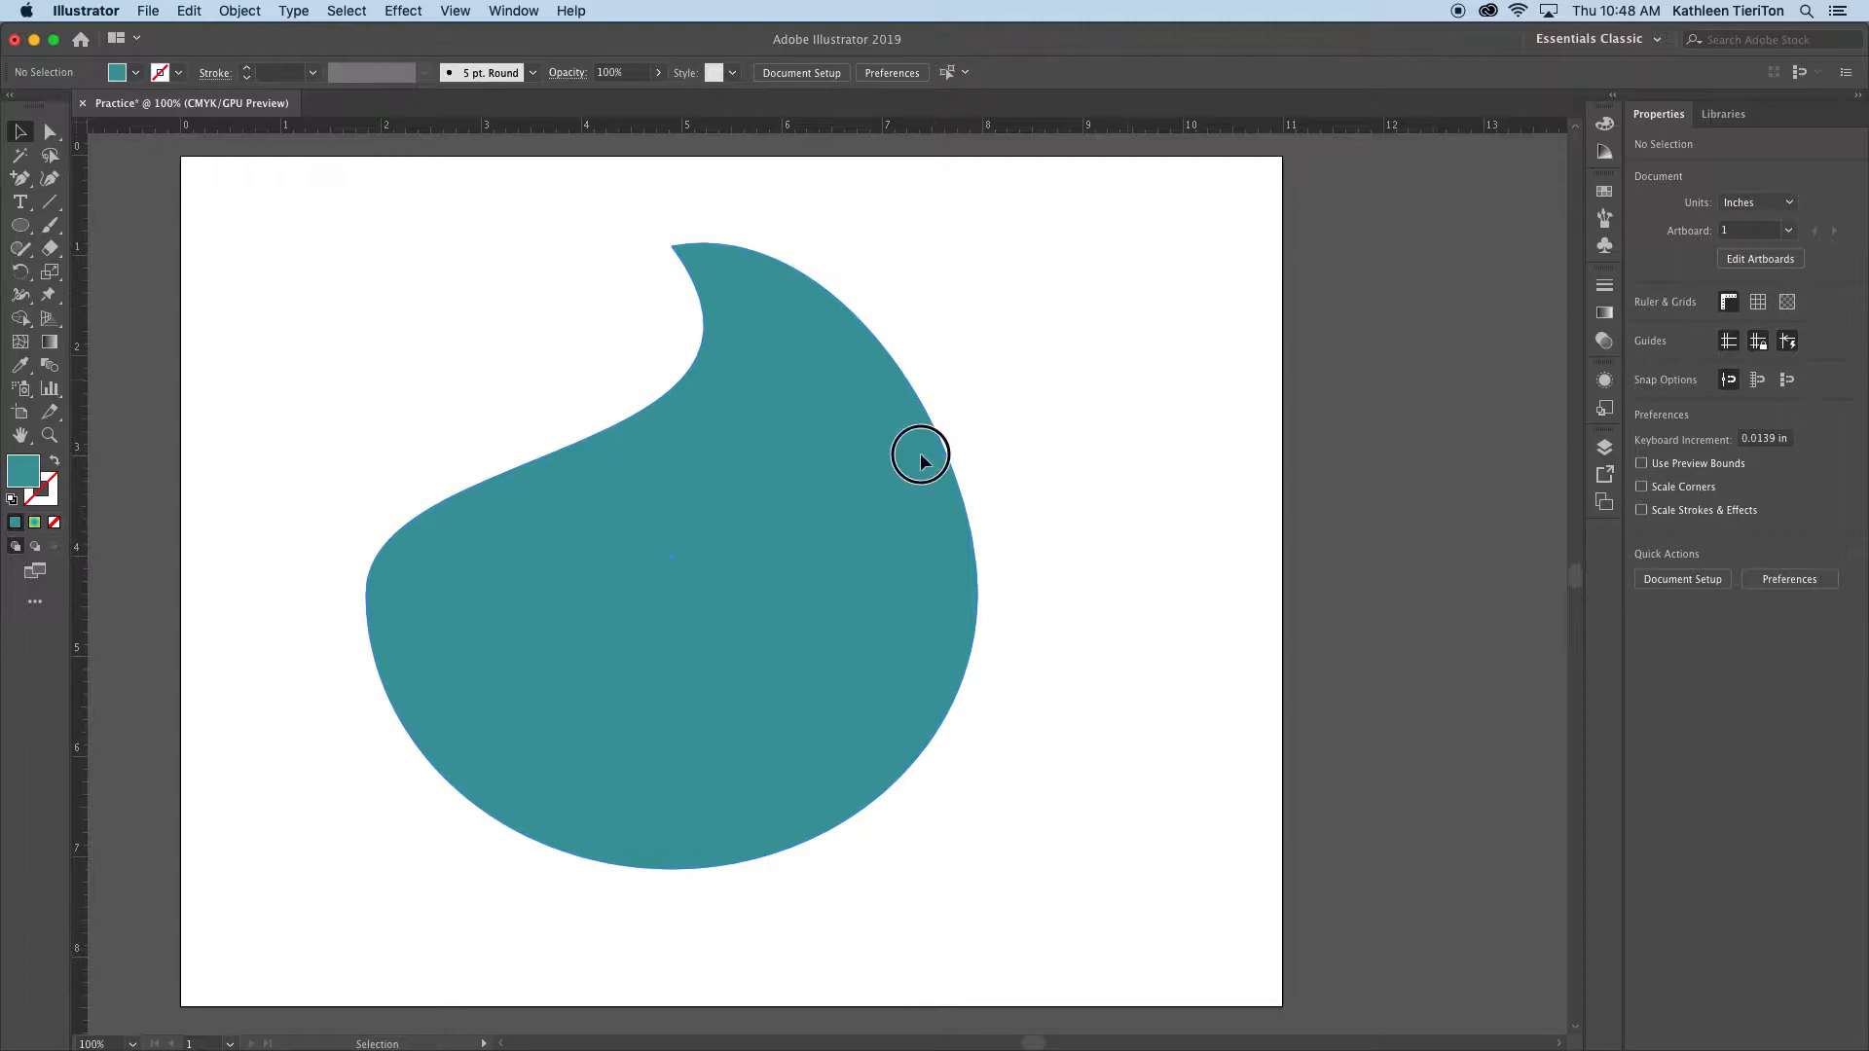
Scale the teal shape down to about 2.41 in wide near the artboard's upper-left corner and duplicate it into a two-by-two arrangement
drag(791, 844, 471, 463)
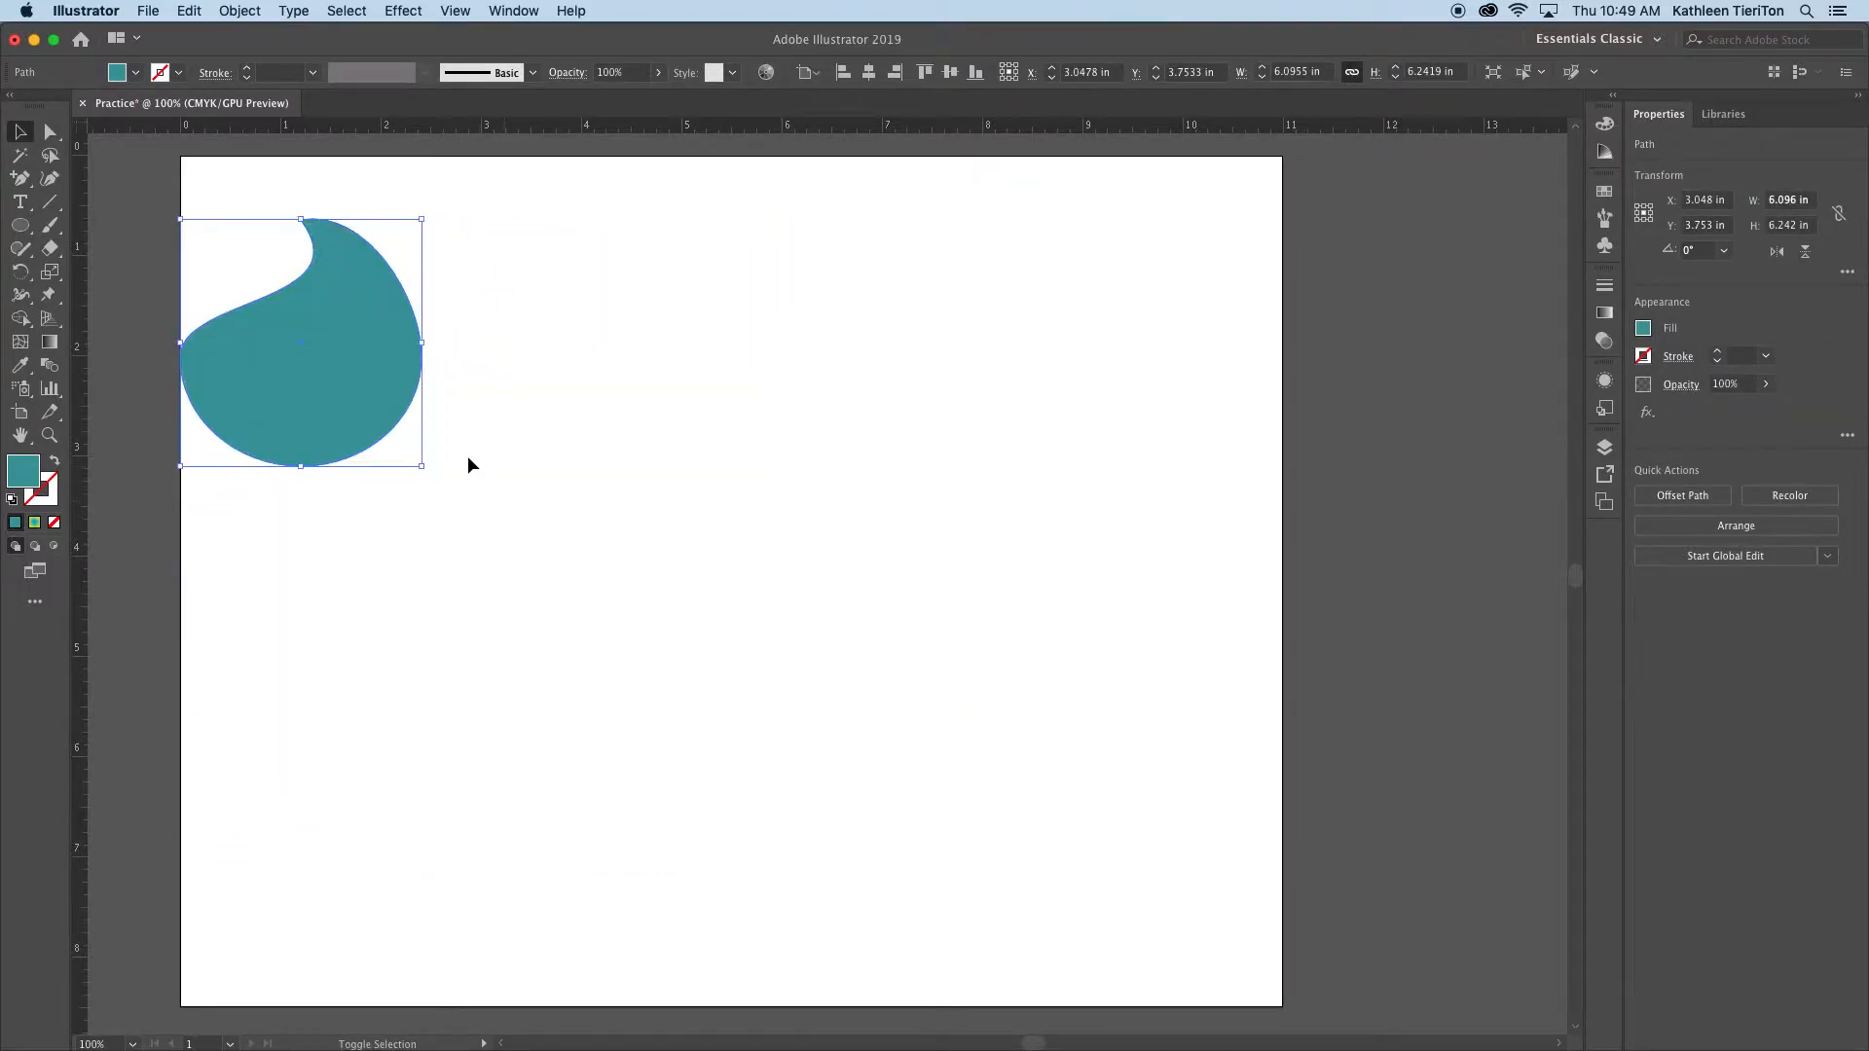
drag(367, 430, 399, 428)
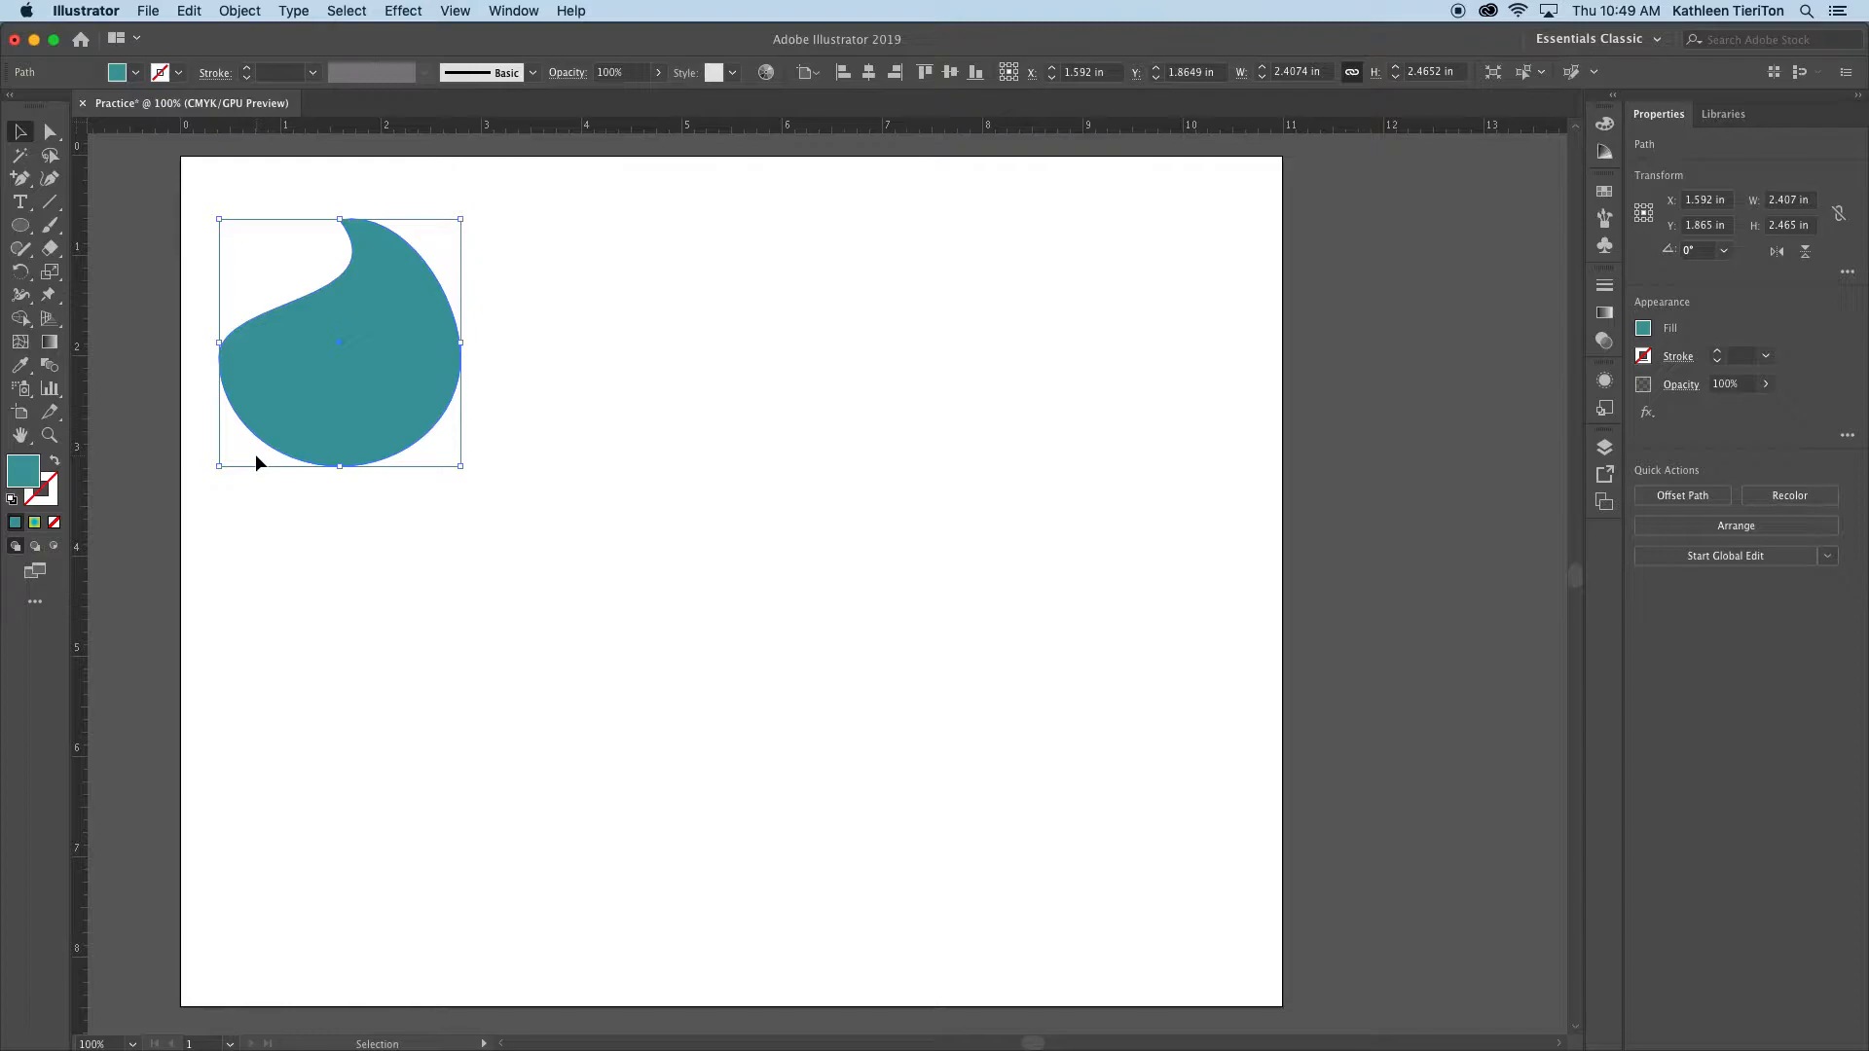
drag(372, 392, 638, 390)
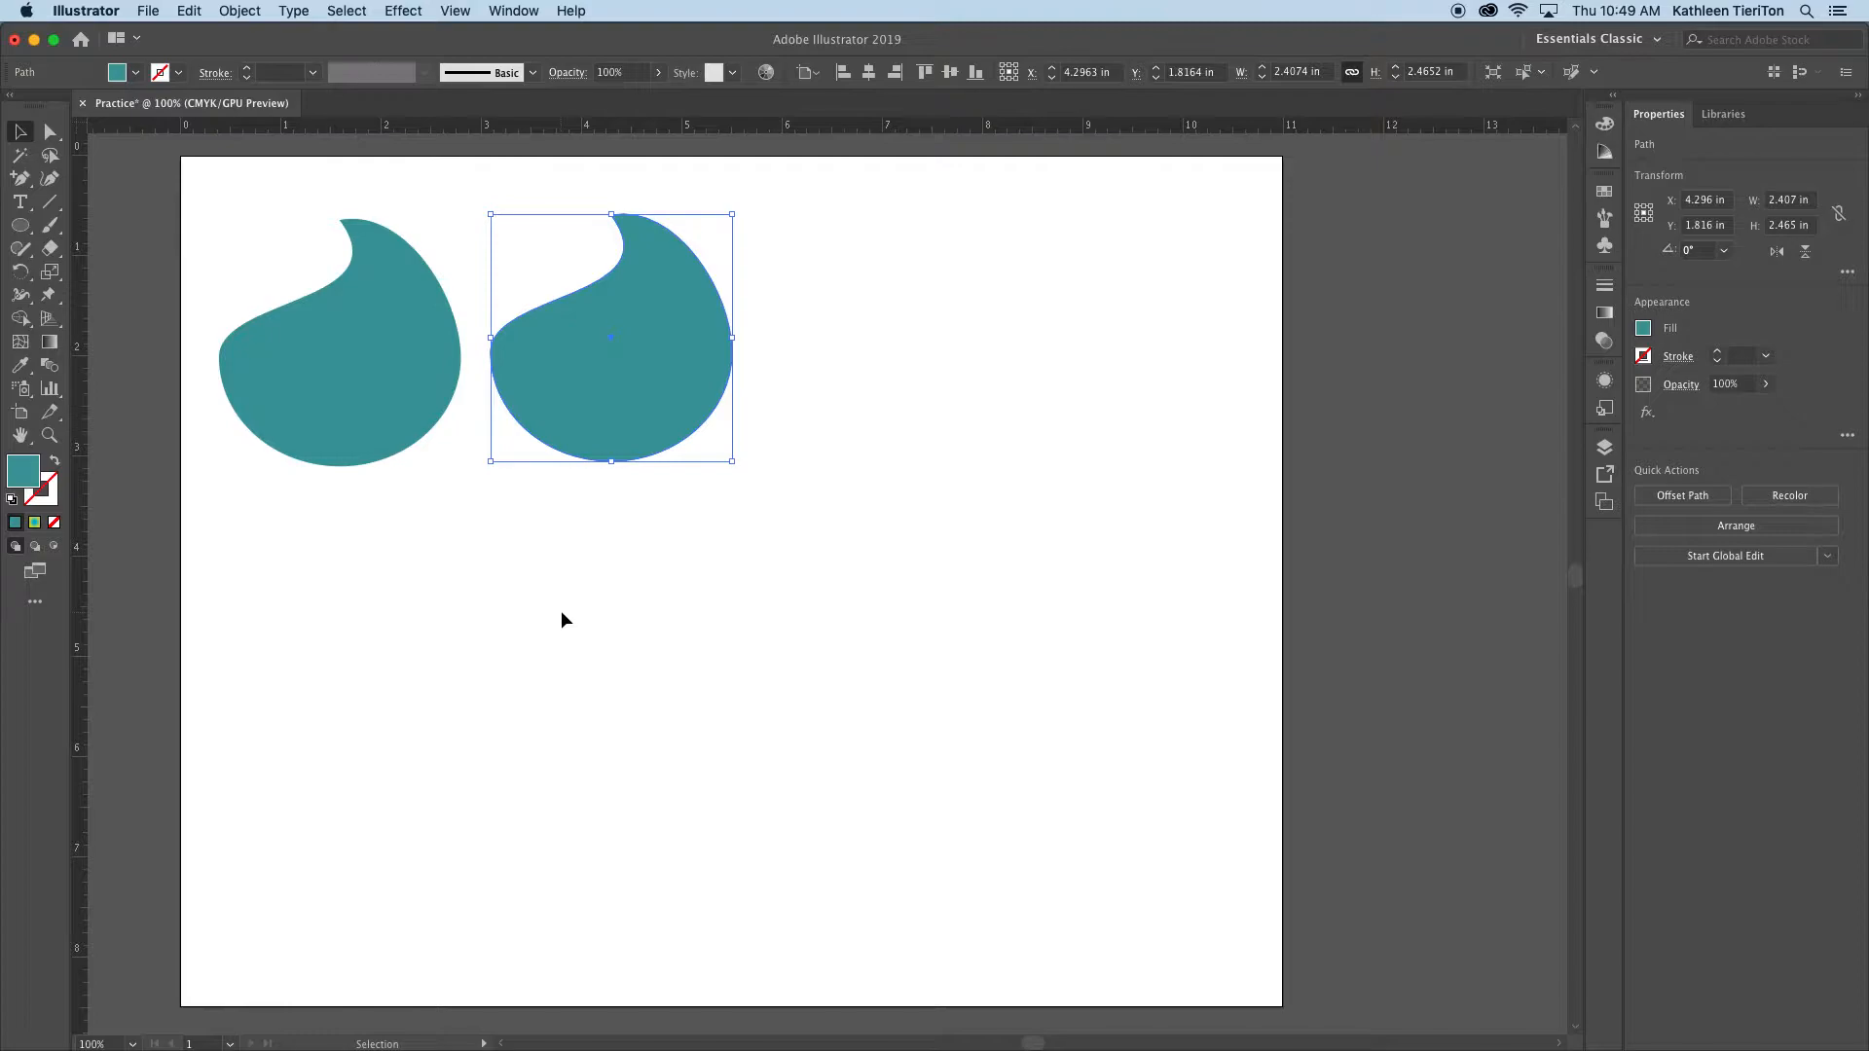
drag(584, 367, 606, 645)
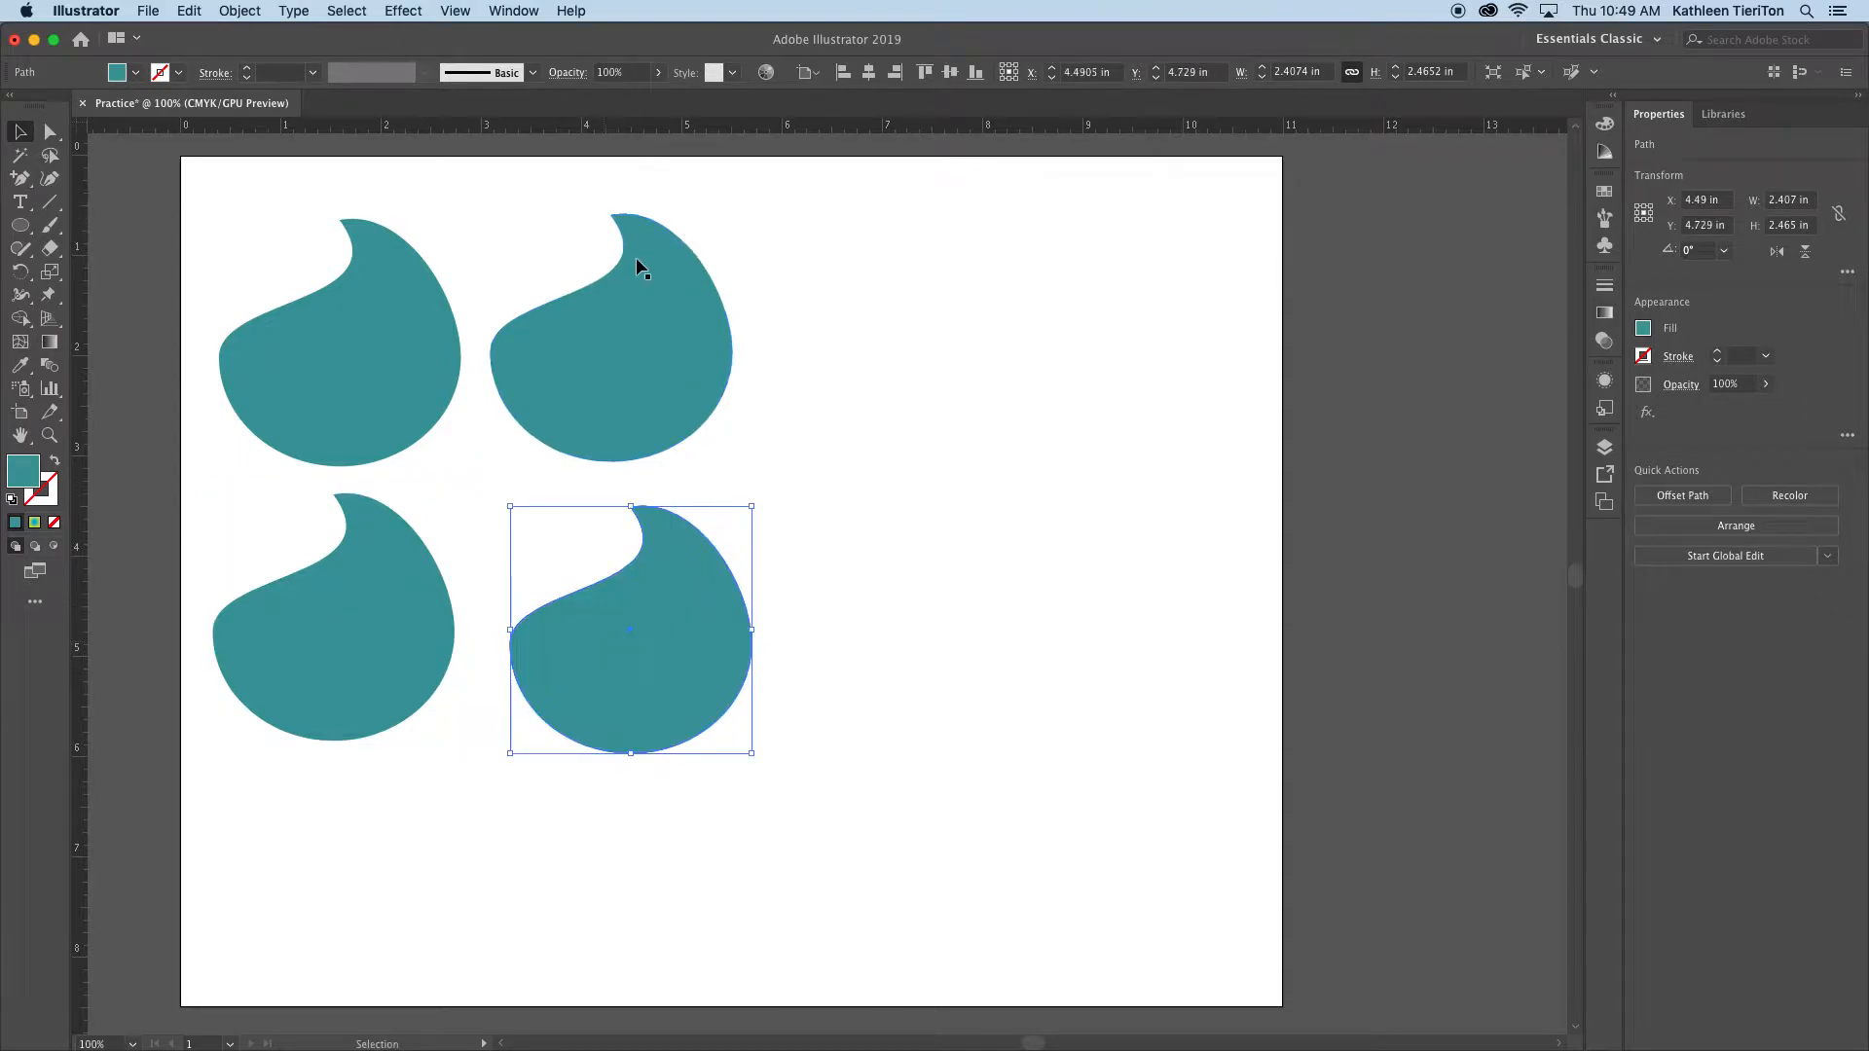
click(603, 882)
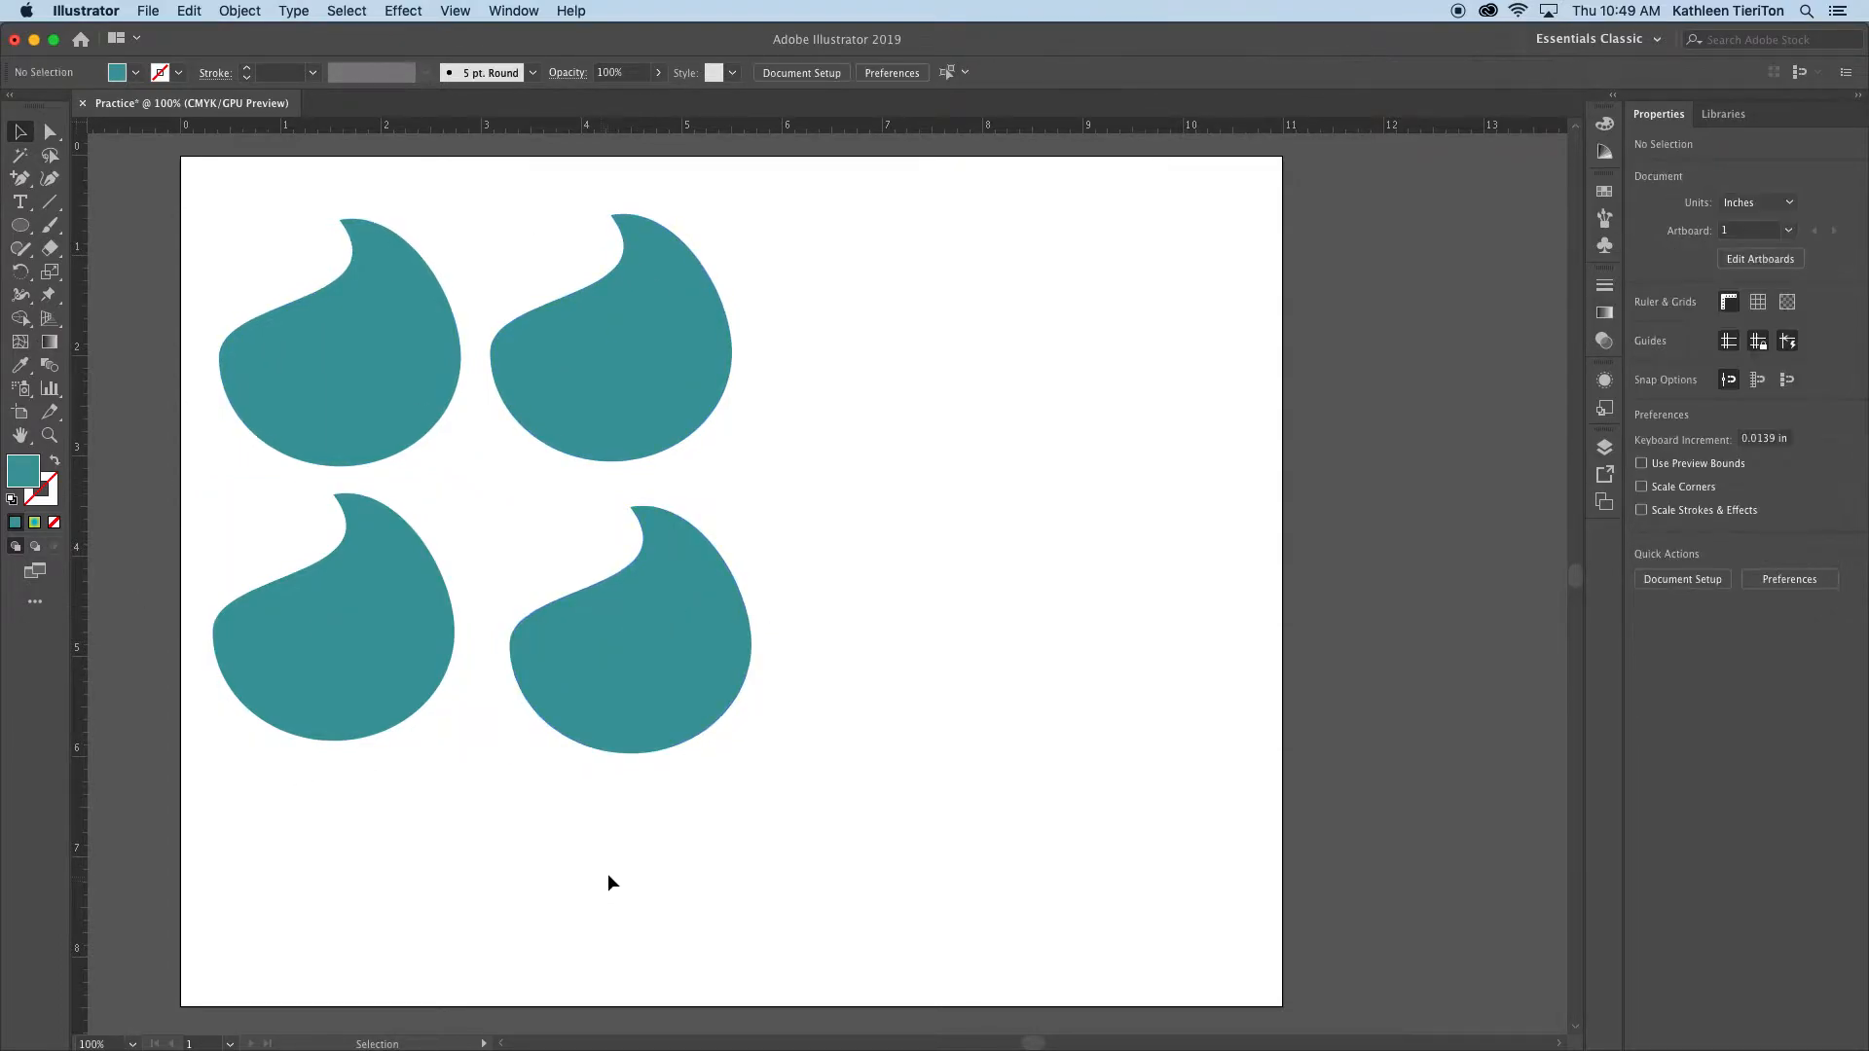
Select all four teal shapes and duplicate them to the right, filling the rest of the artboard's width
drag(754, 835, 238, 307)
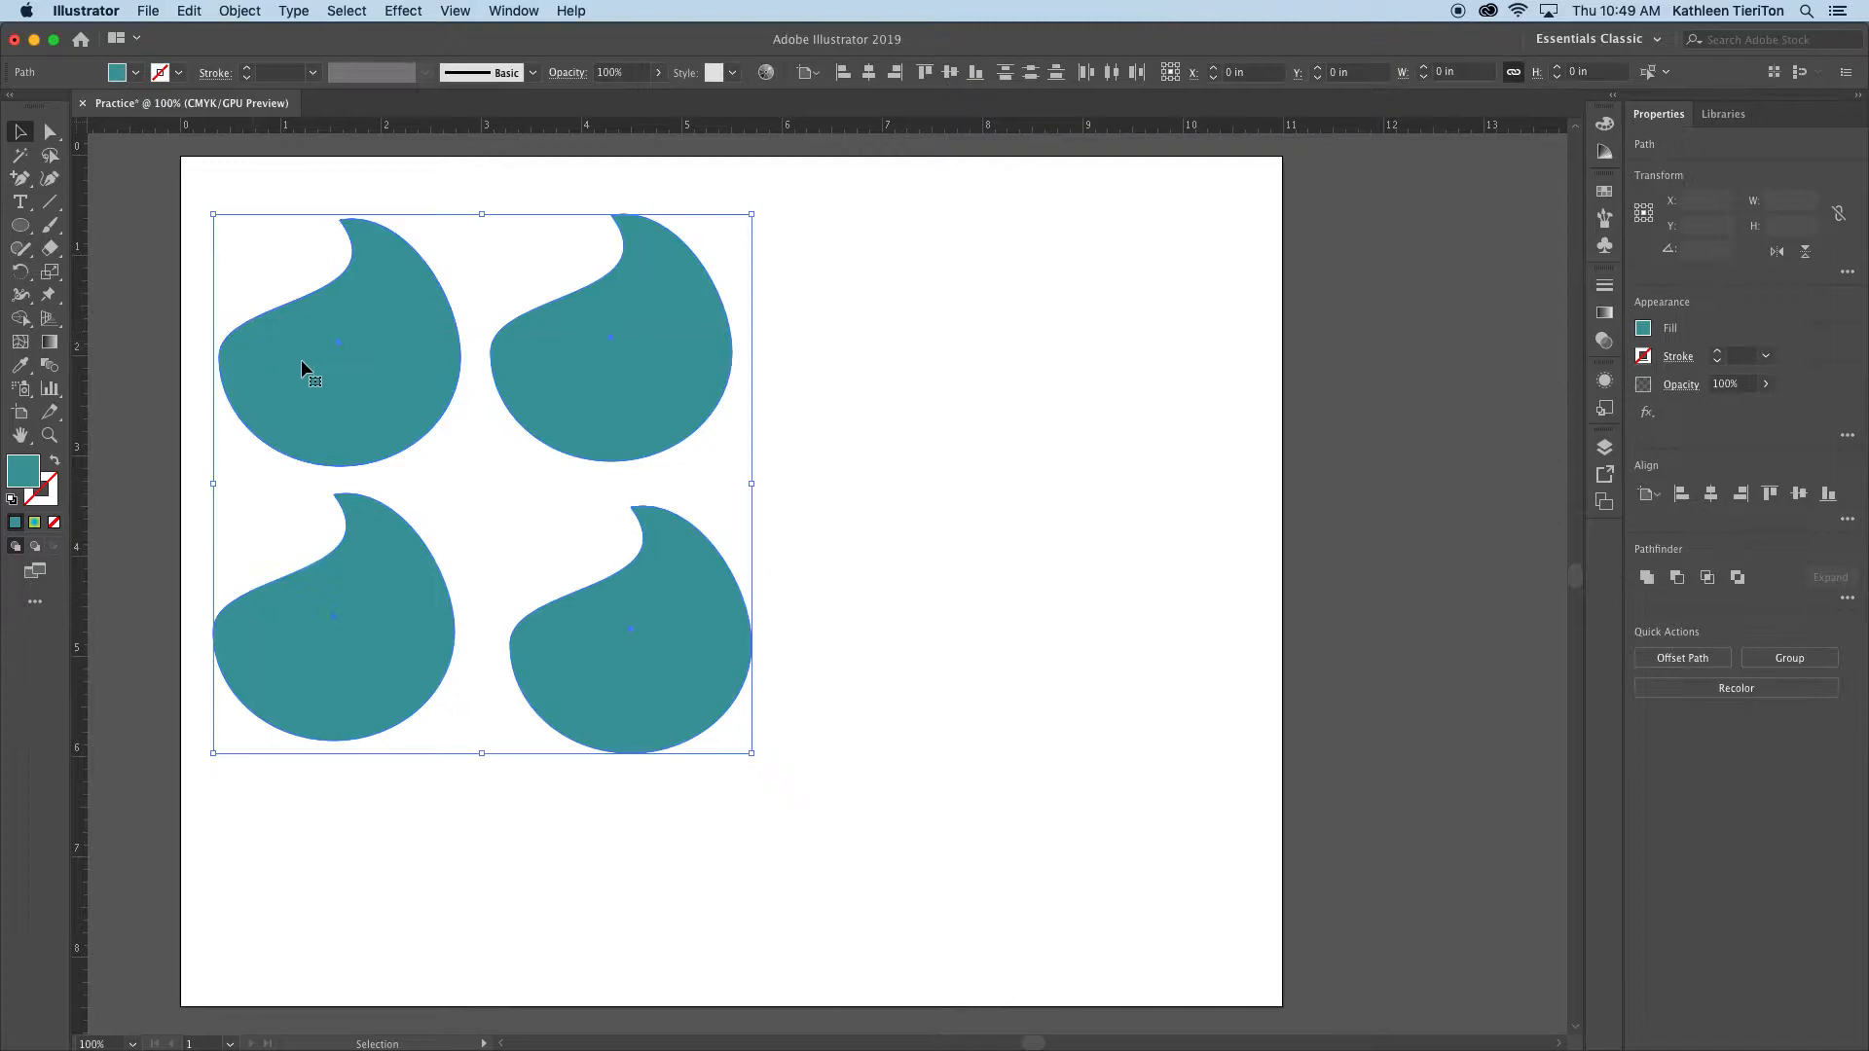
drag(321, 395, 869, 412)
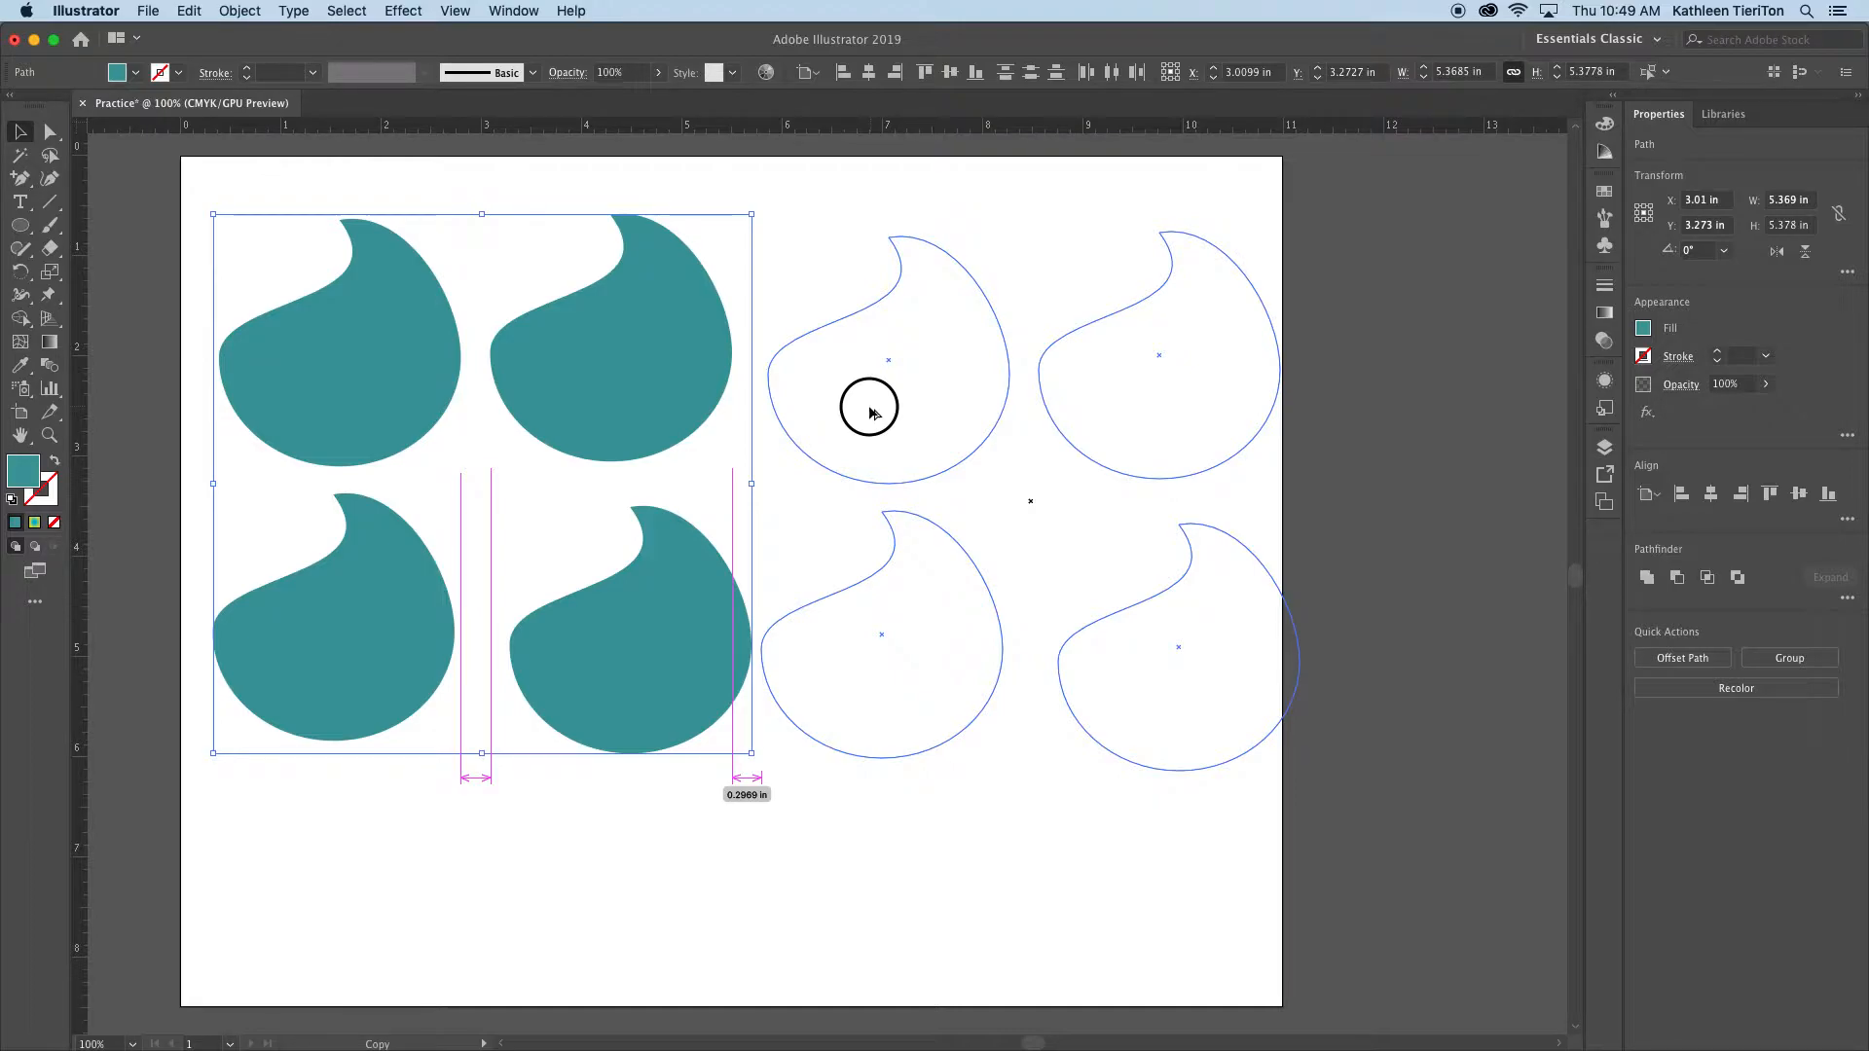
drag(869, 411, 869, 412)
click(627, 860)
Reposition the individual teal shapes slightly so they form two unevenly spaced rows of four
click(607, 403)
drag(625, 387, 611, 377)
click(740, 809)
drag(628, 689, 641, 707)
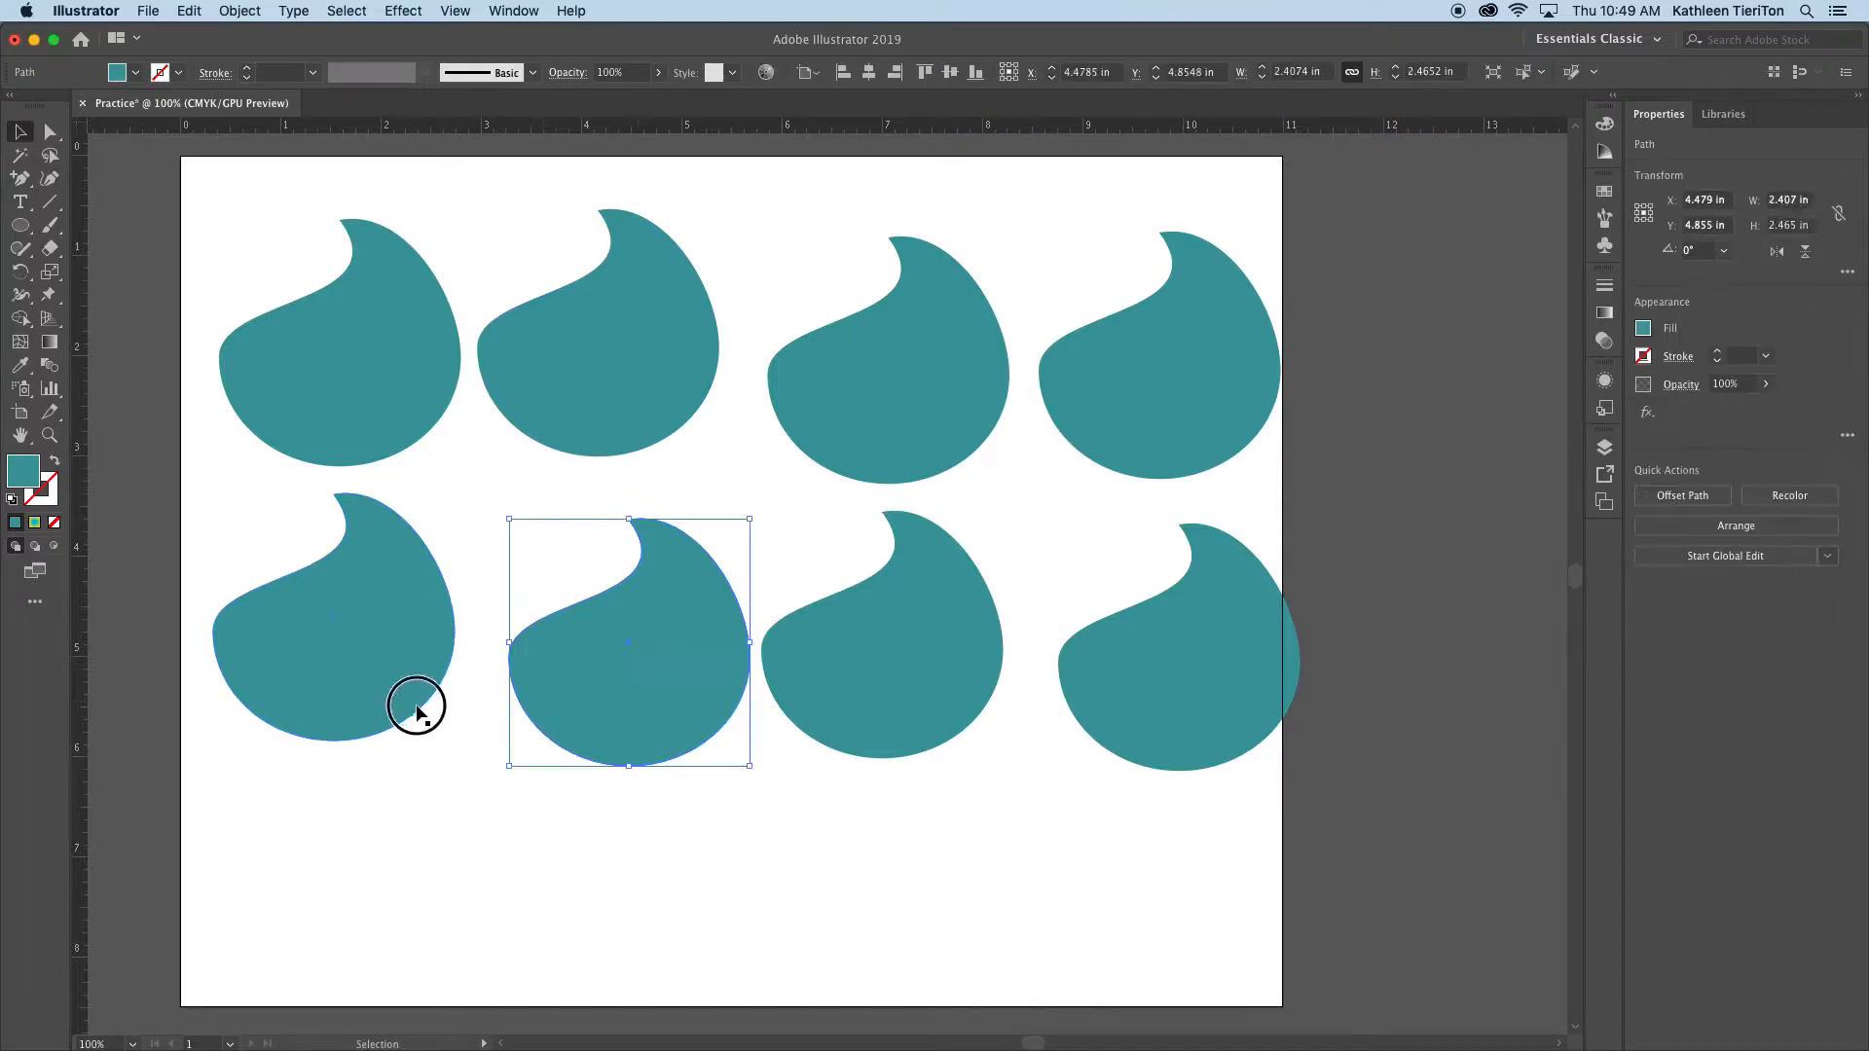
drag(416, 707, 422, 726)
drag(871, 697, 920, 666)
drag(888, 412, 862, 360)
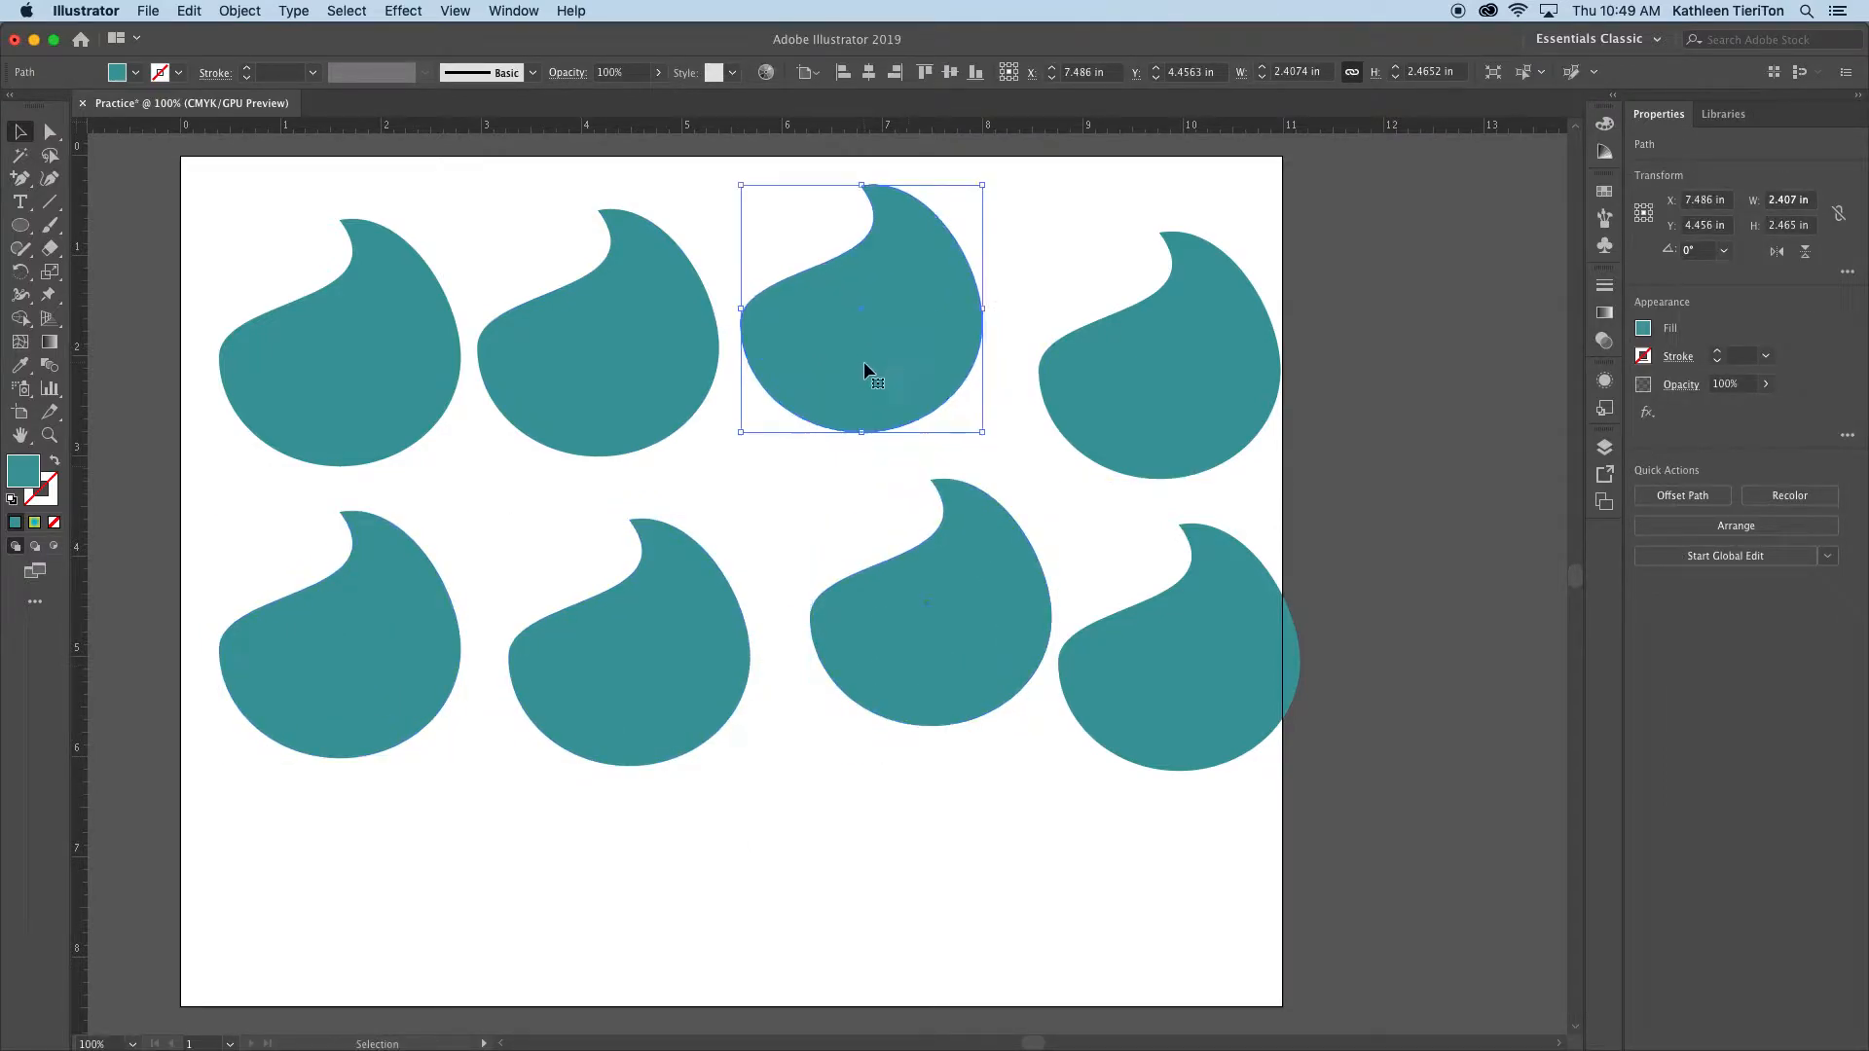
drag(1072, 342, 1055, 309)
drag(1206, 634, 1213, 576)
Select all eight teal shapes and shift them together slightly down and to the left on the artboard
drag(1251, 835, 354, 250)
drag(365, 337, 352, 389)
click(577, 847)
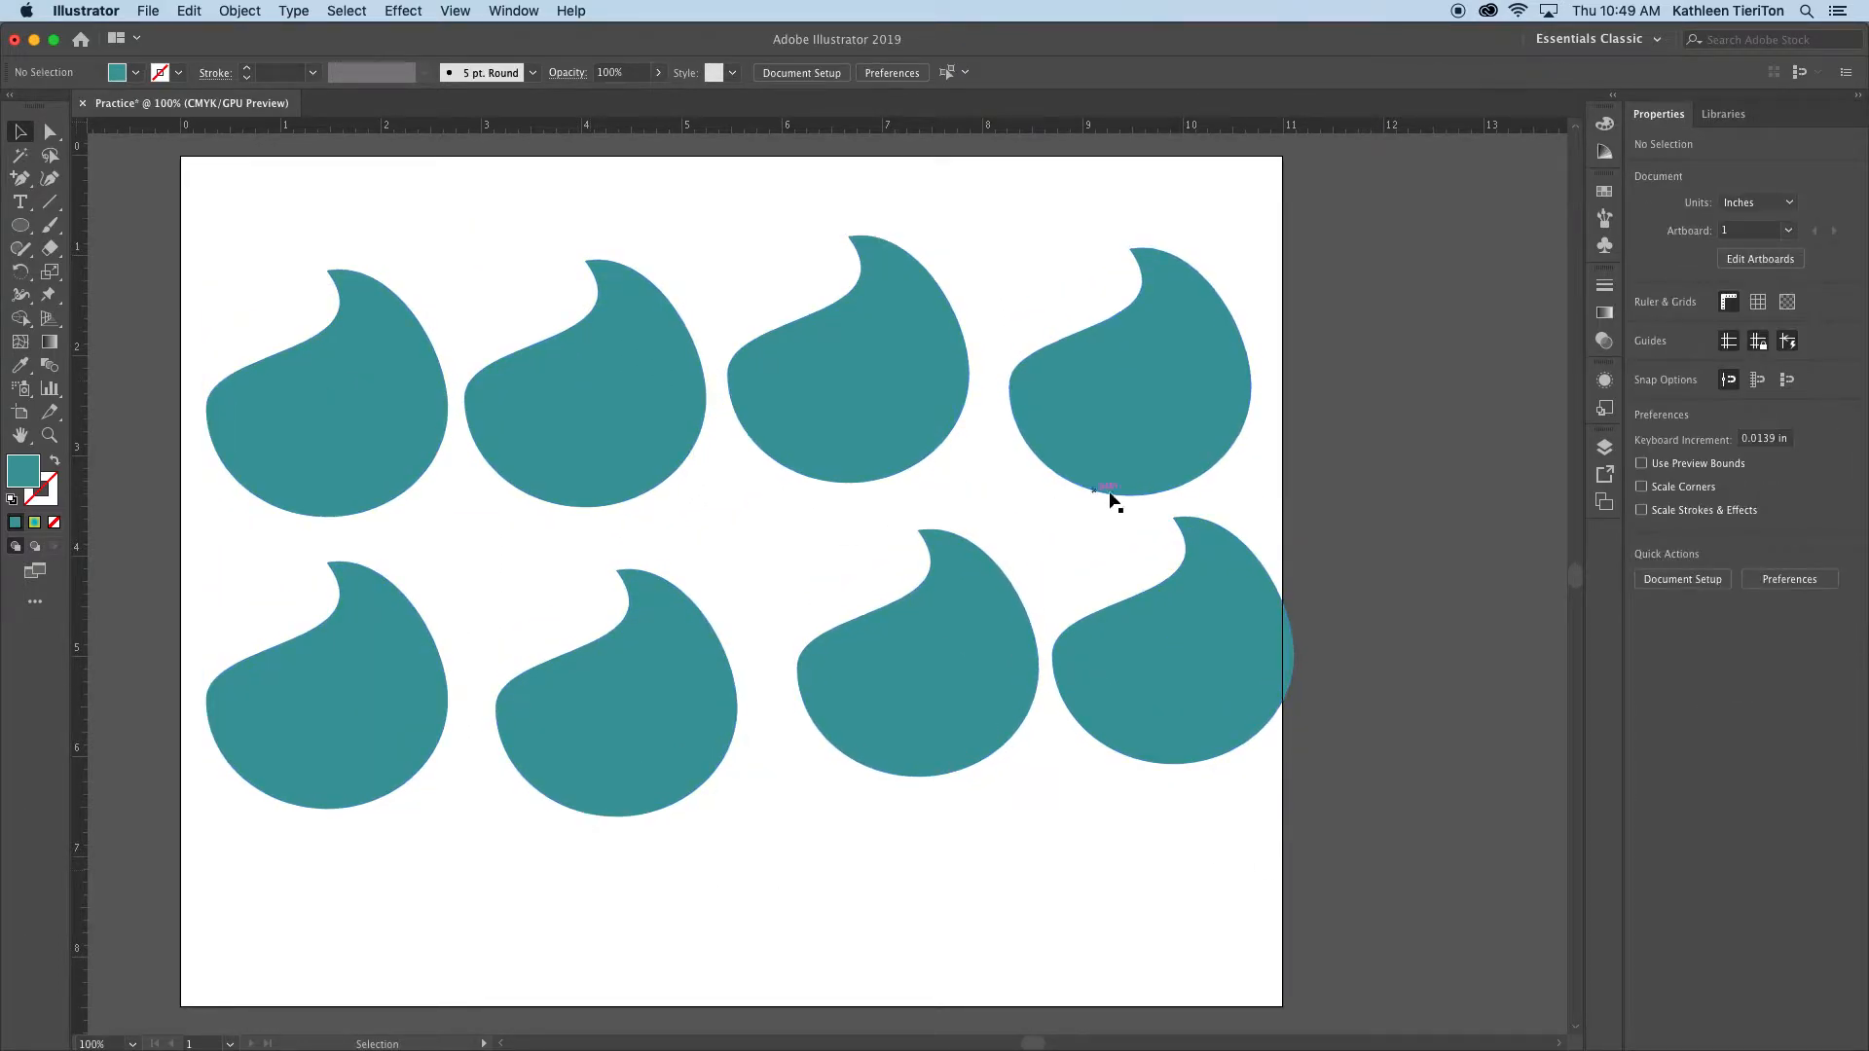
Select the two shapes in the leftmost column, dock the Align panel group beside the workspace and show the Align options
drag(252, 217, 419, 838)
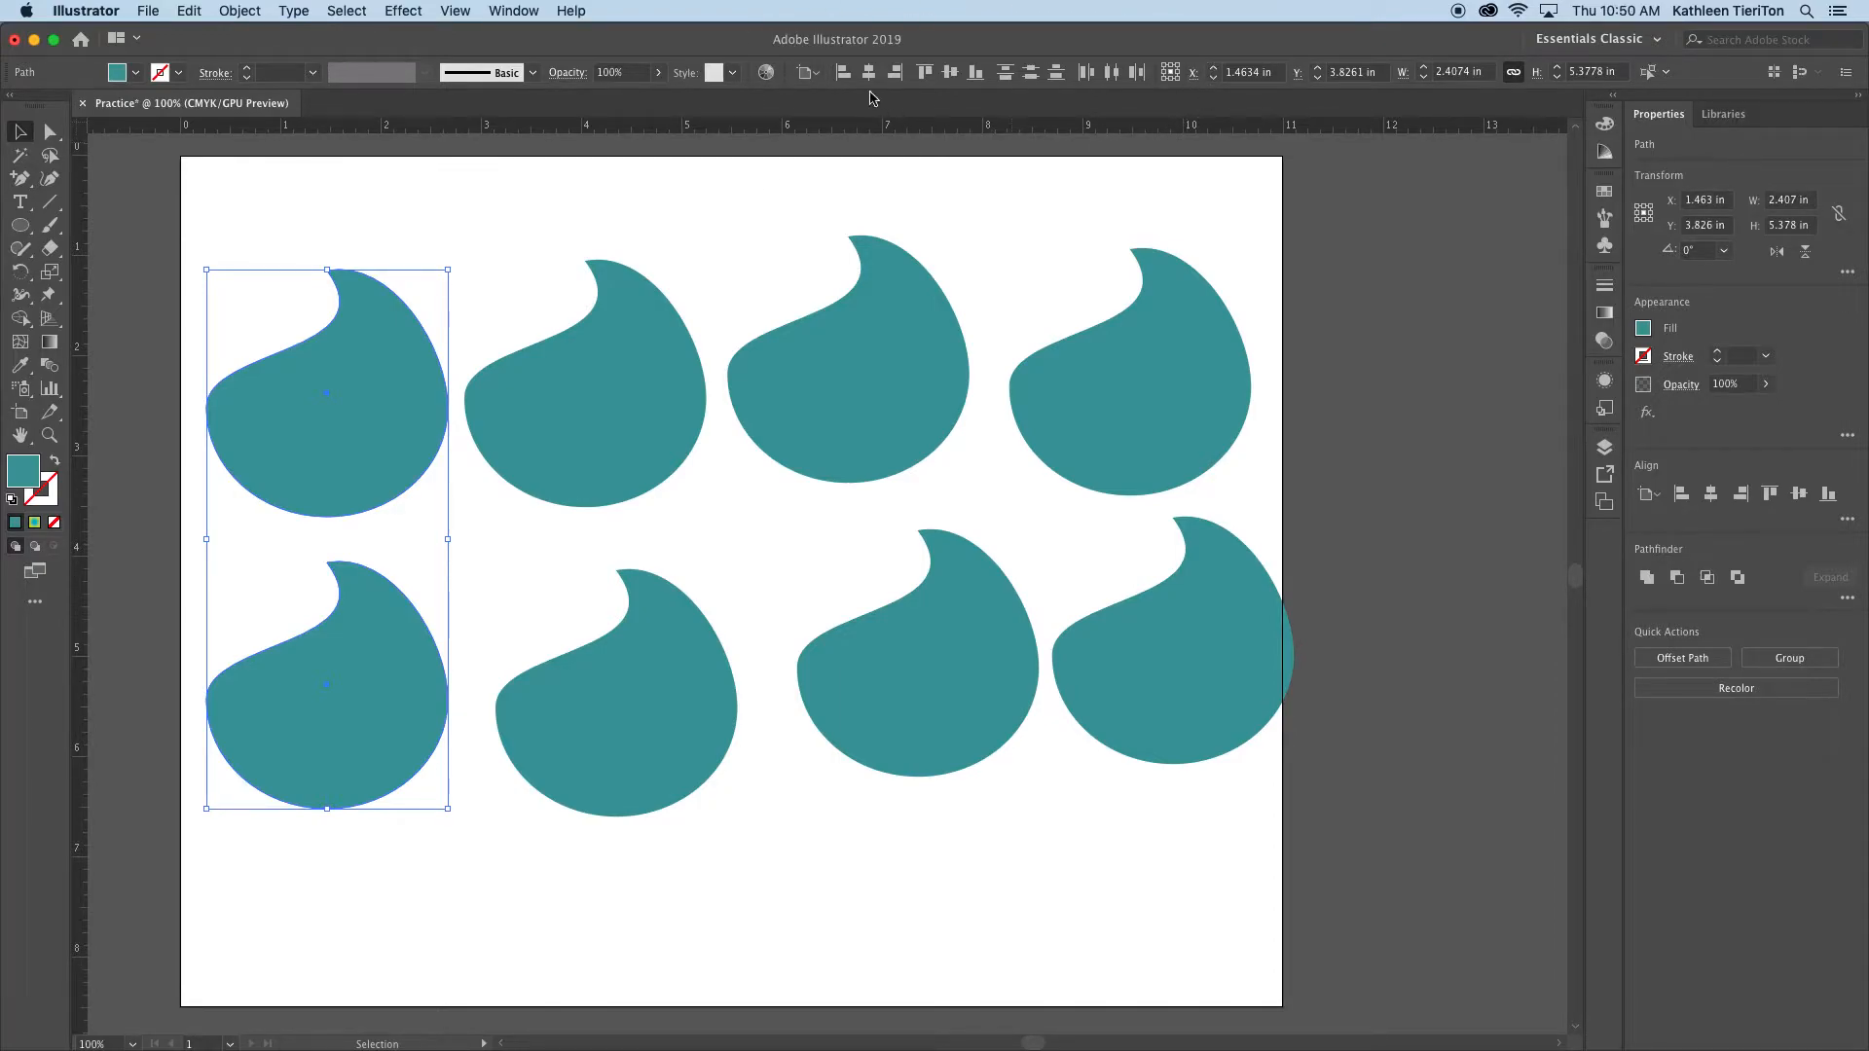
click(513, 12)
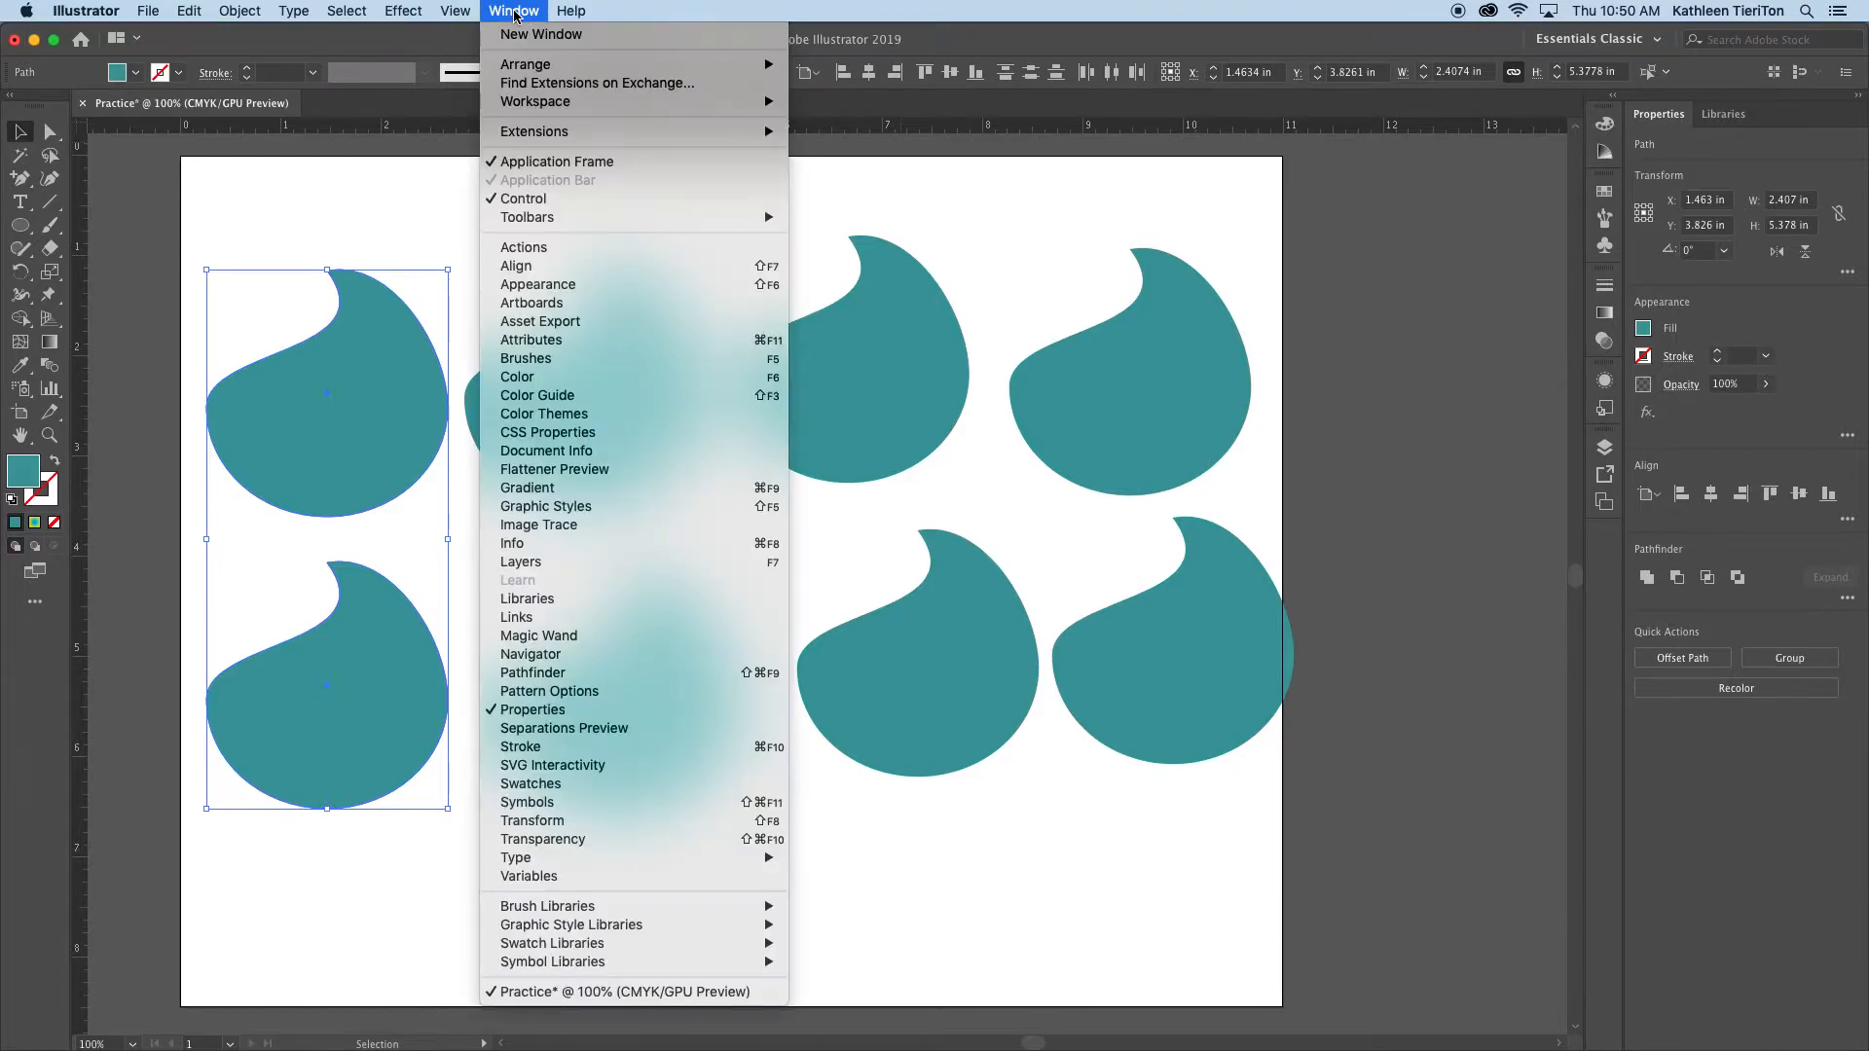
click(557, 264)
drag(765, 115, 1610, 542)
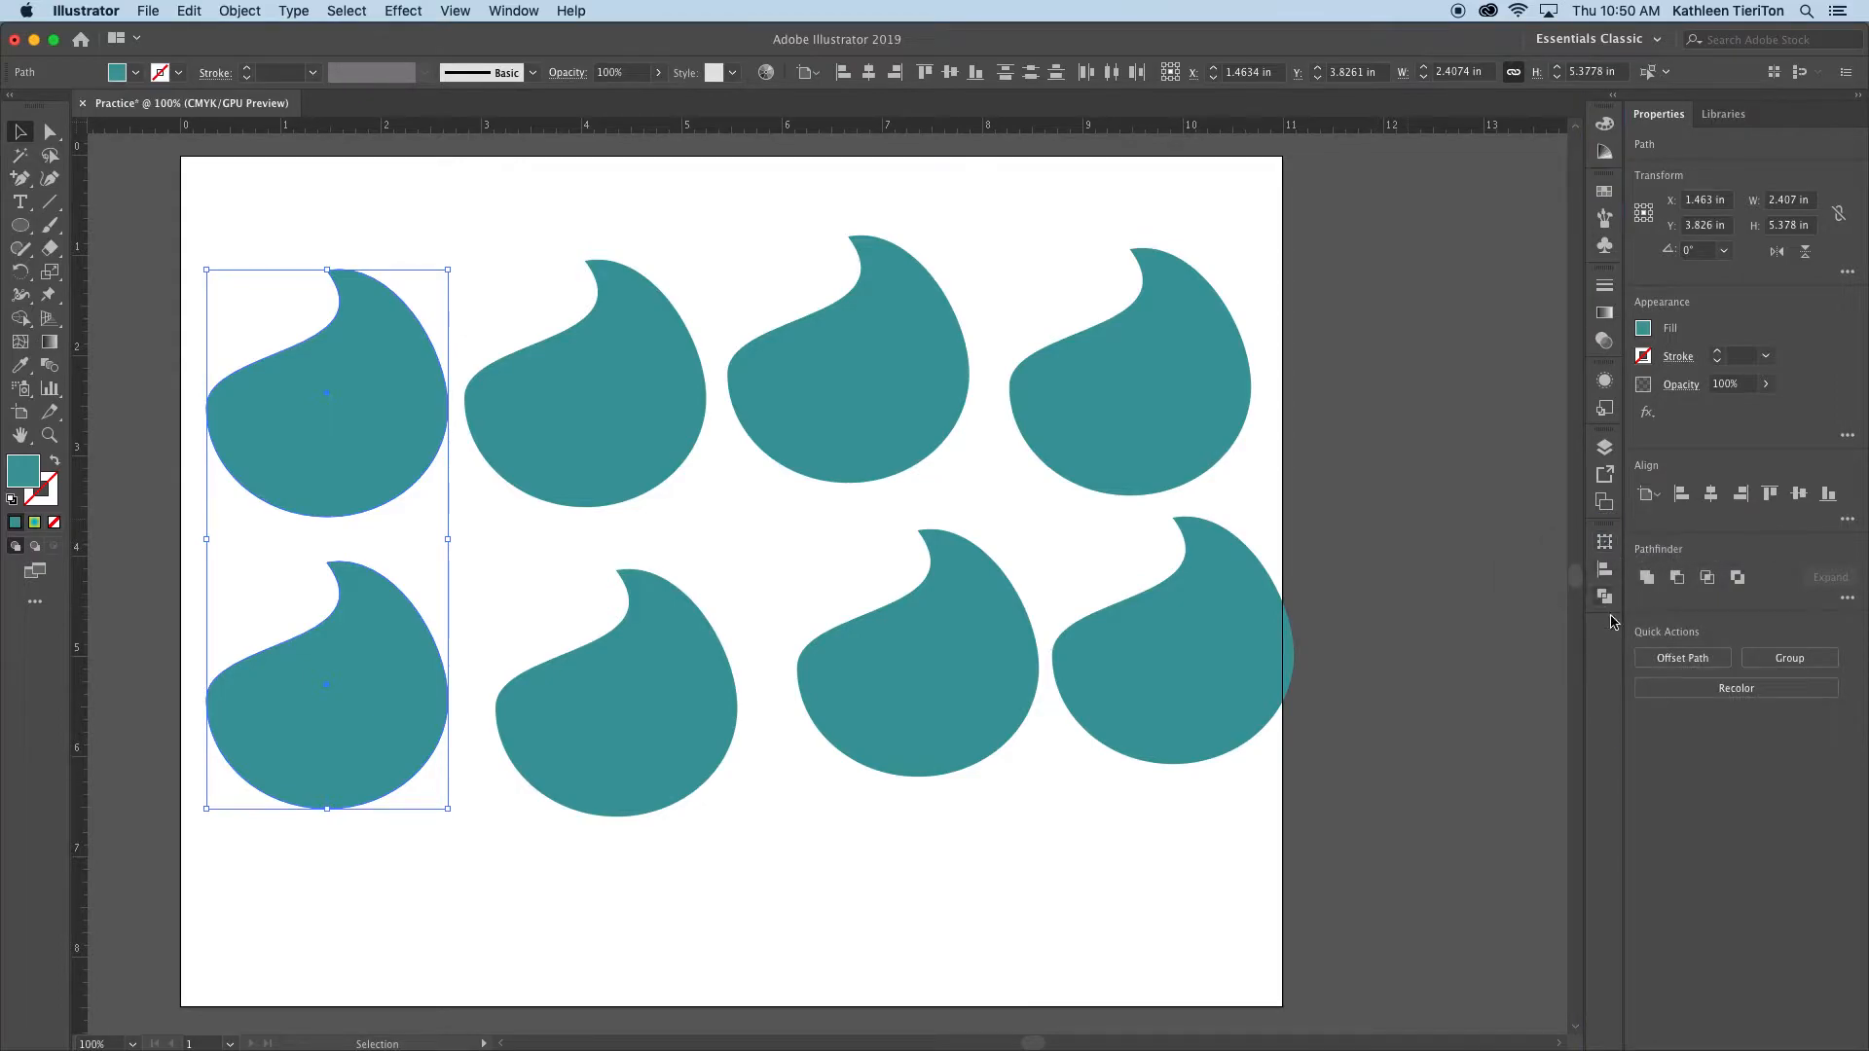
click(1607, 547)
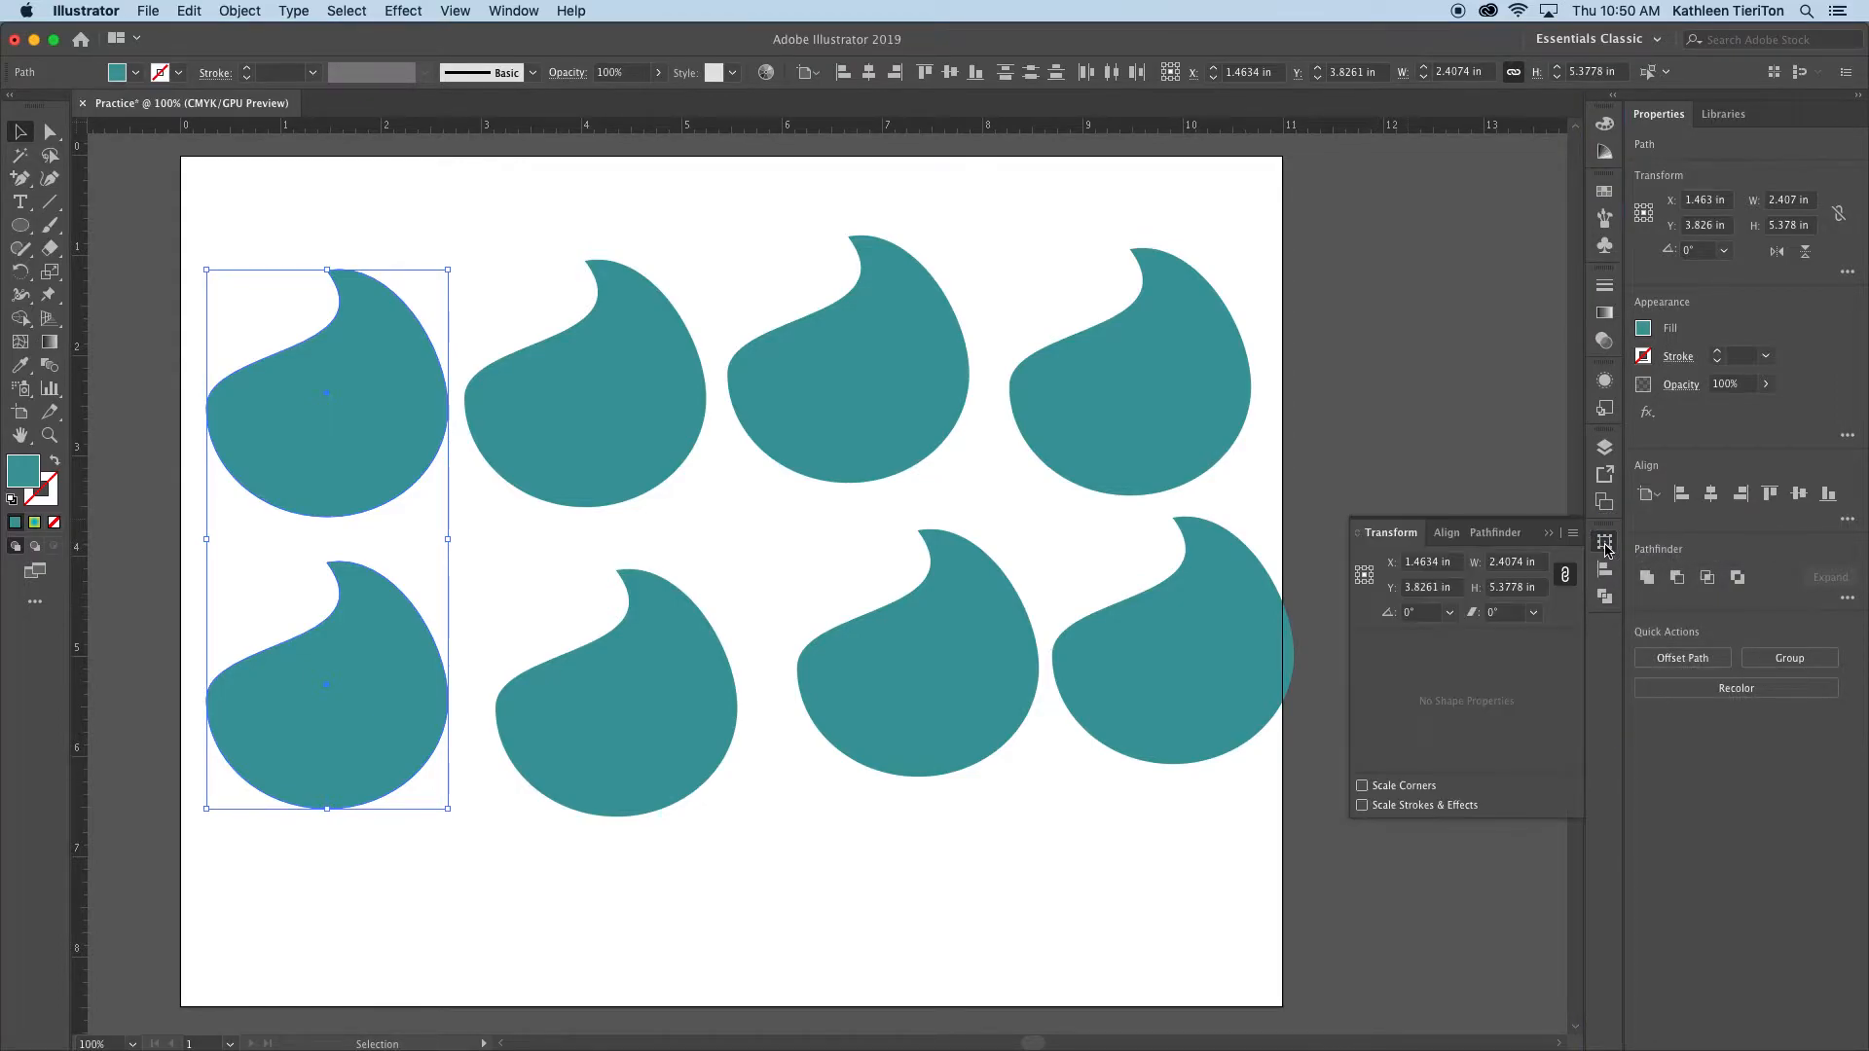
click(1605, 594)
click(1606, 573)
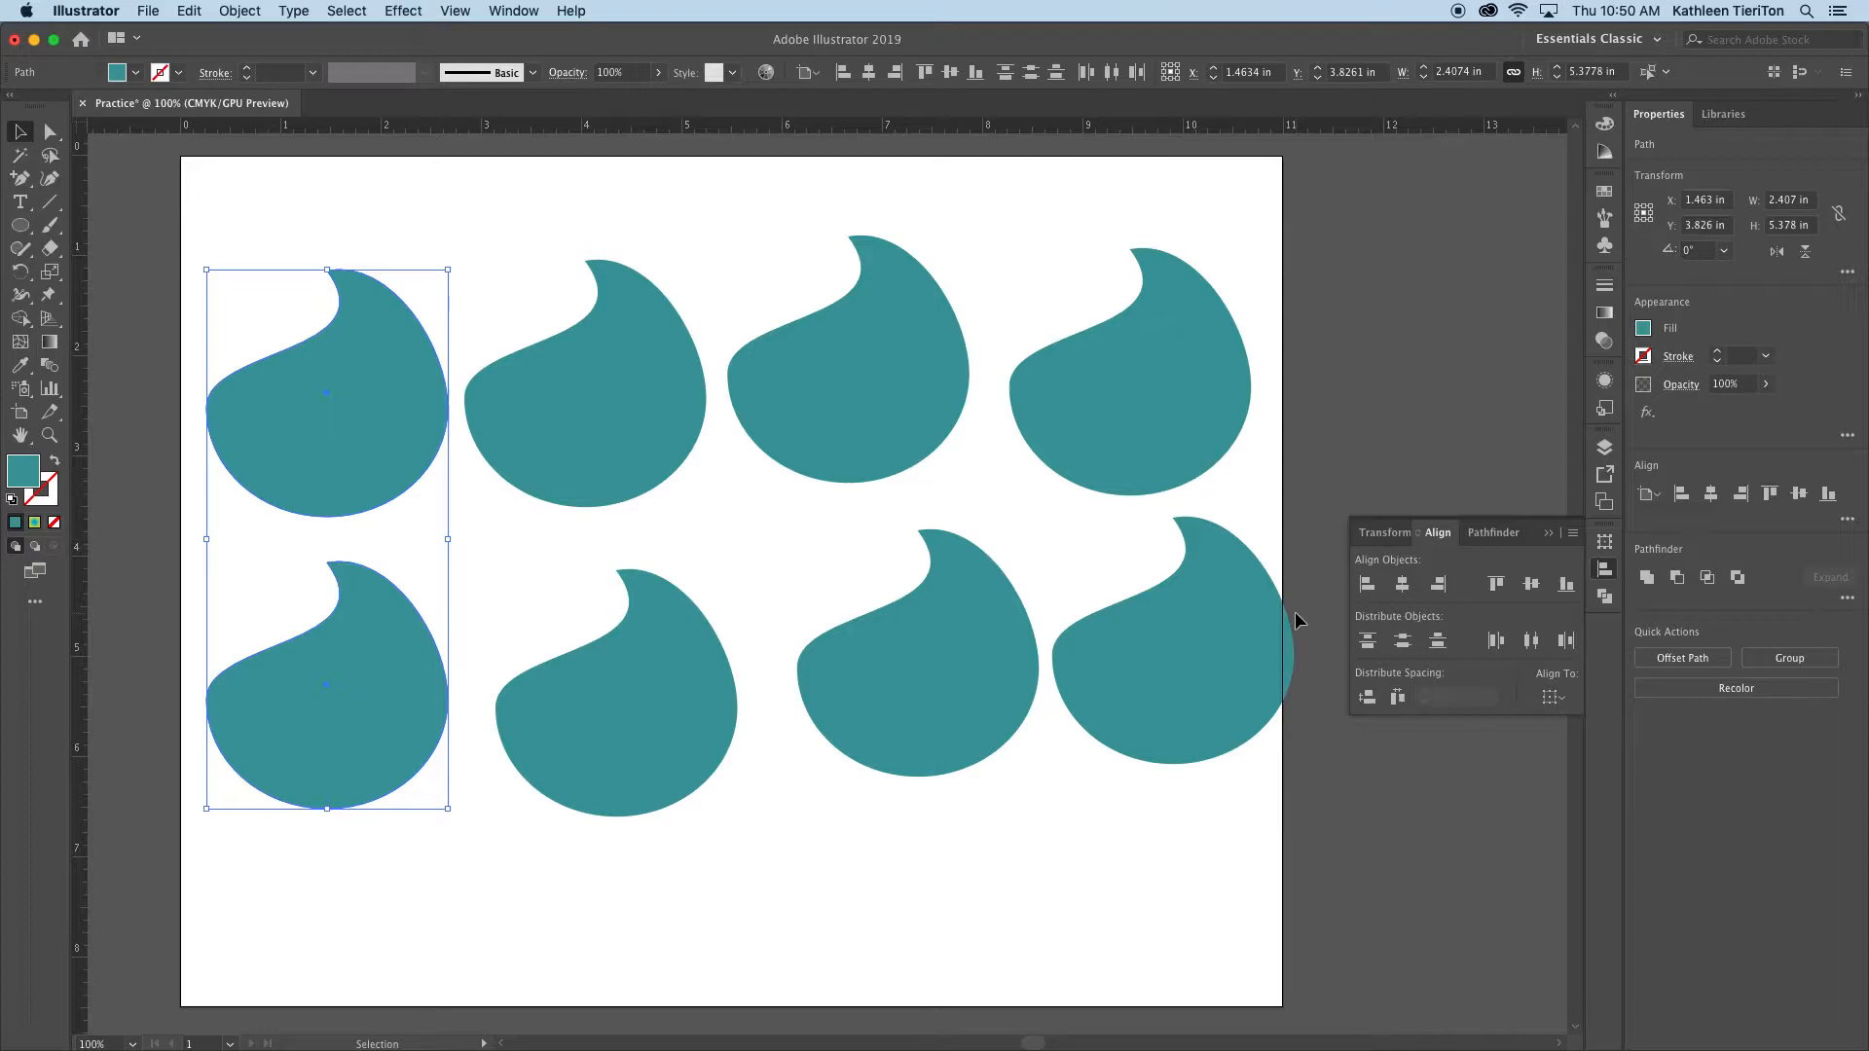
Set the alignment reference to Align to Selection and align the two leftmost shapes by their horizontal centers
click(1560, 698)
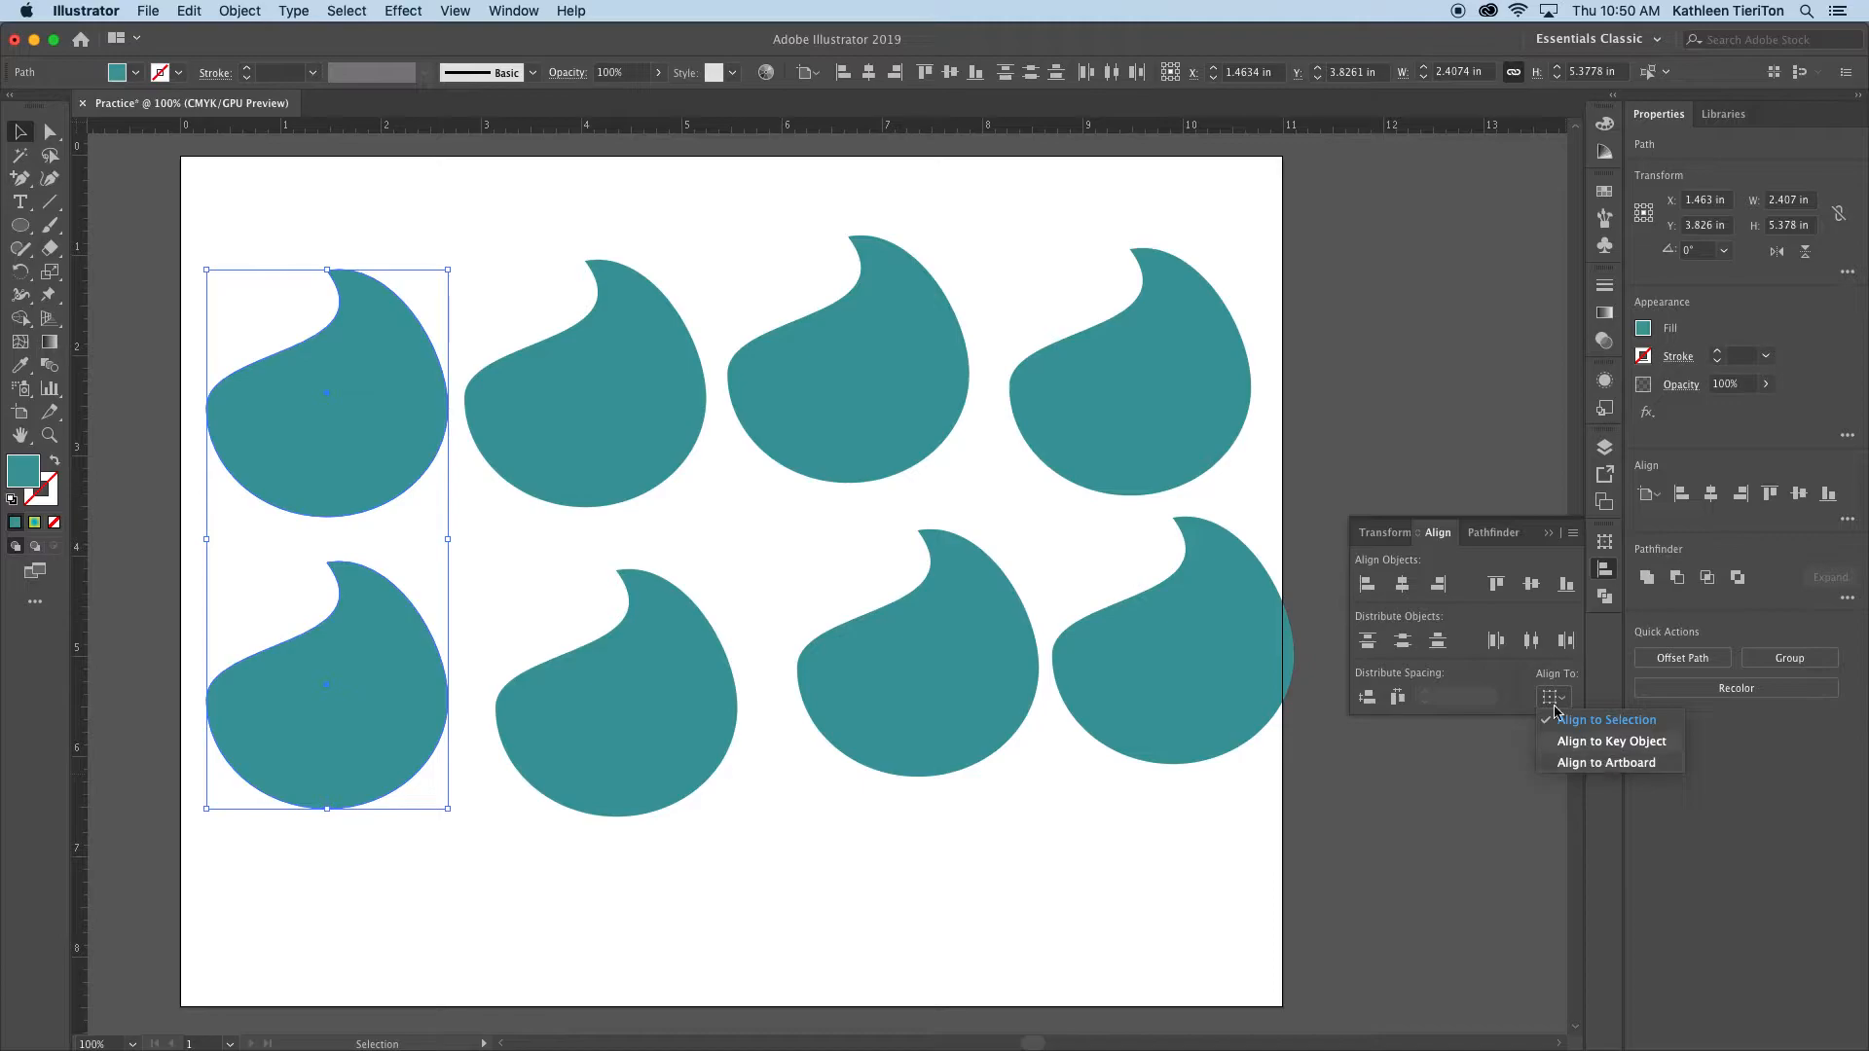
click(818, 78)
click(819, 78)
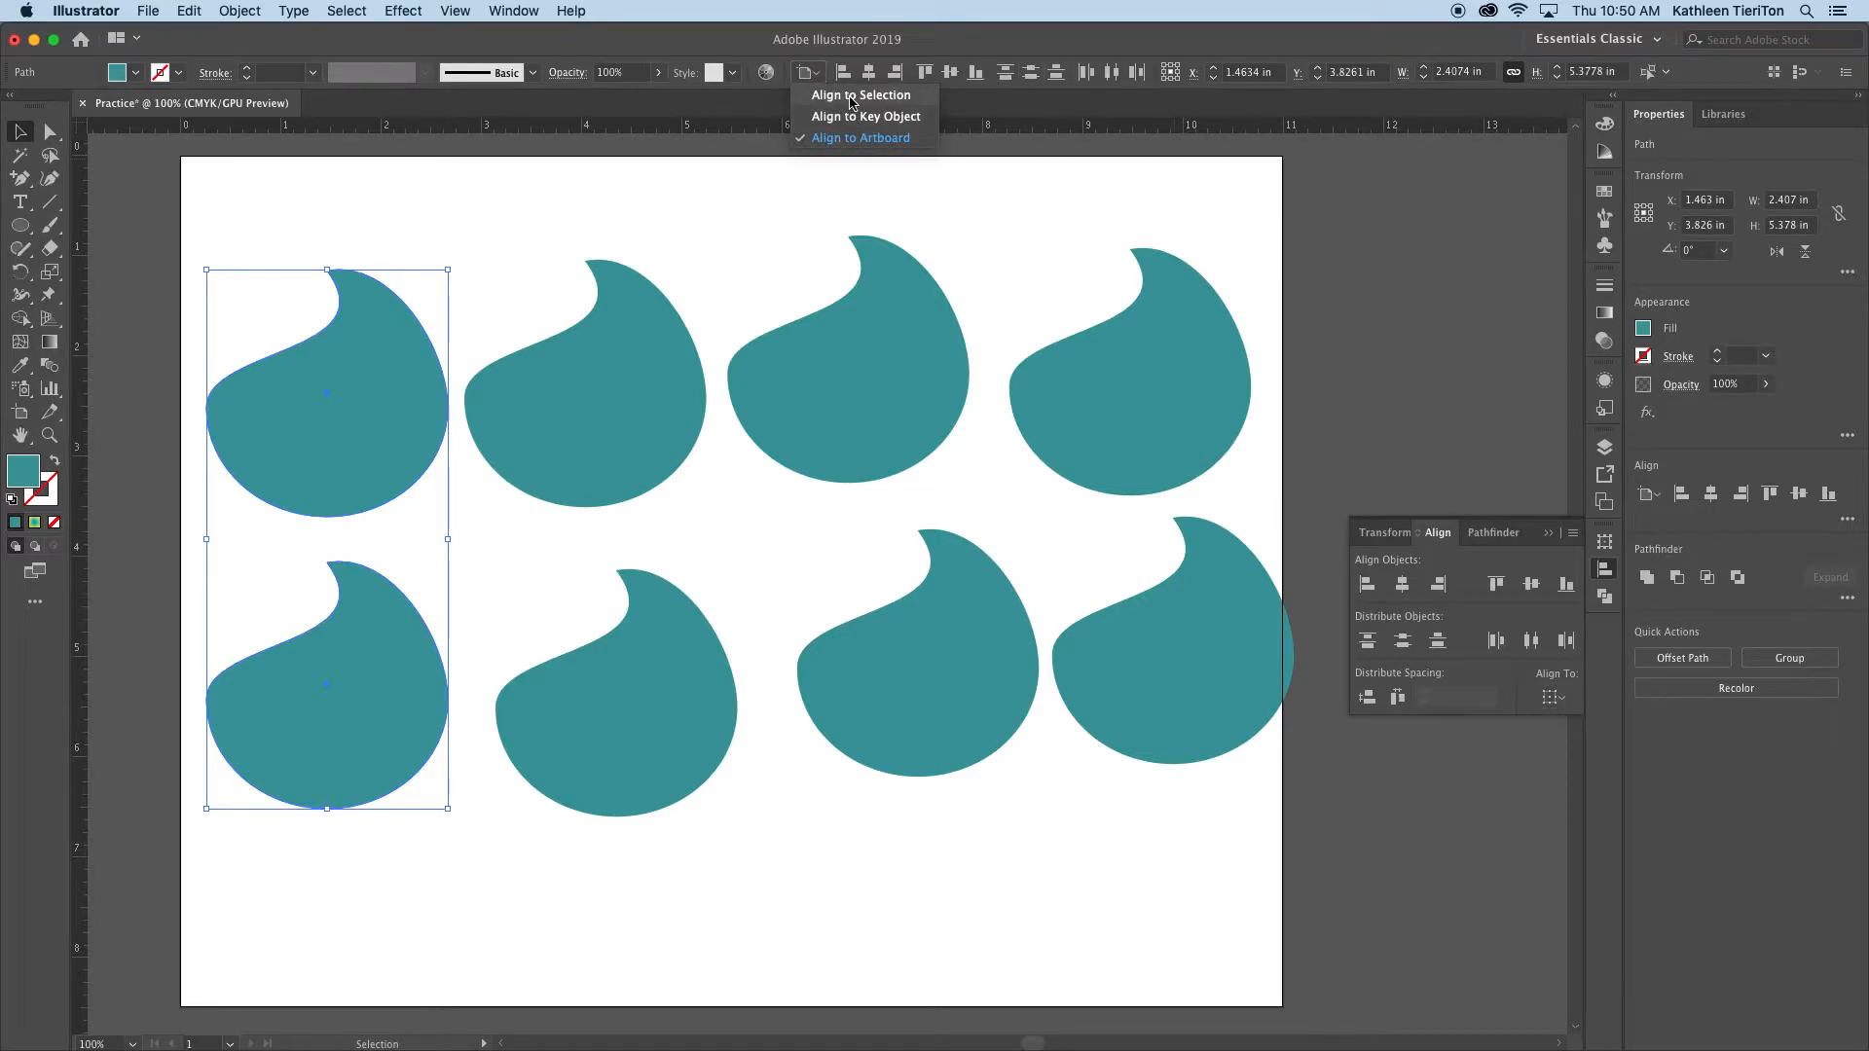
click(845, 95)
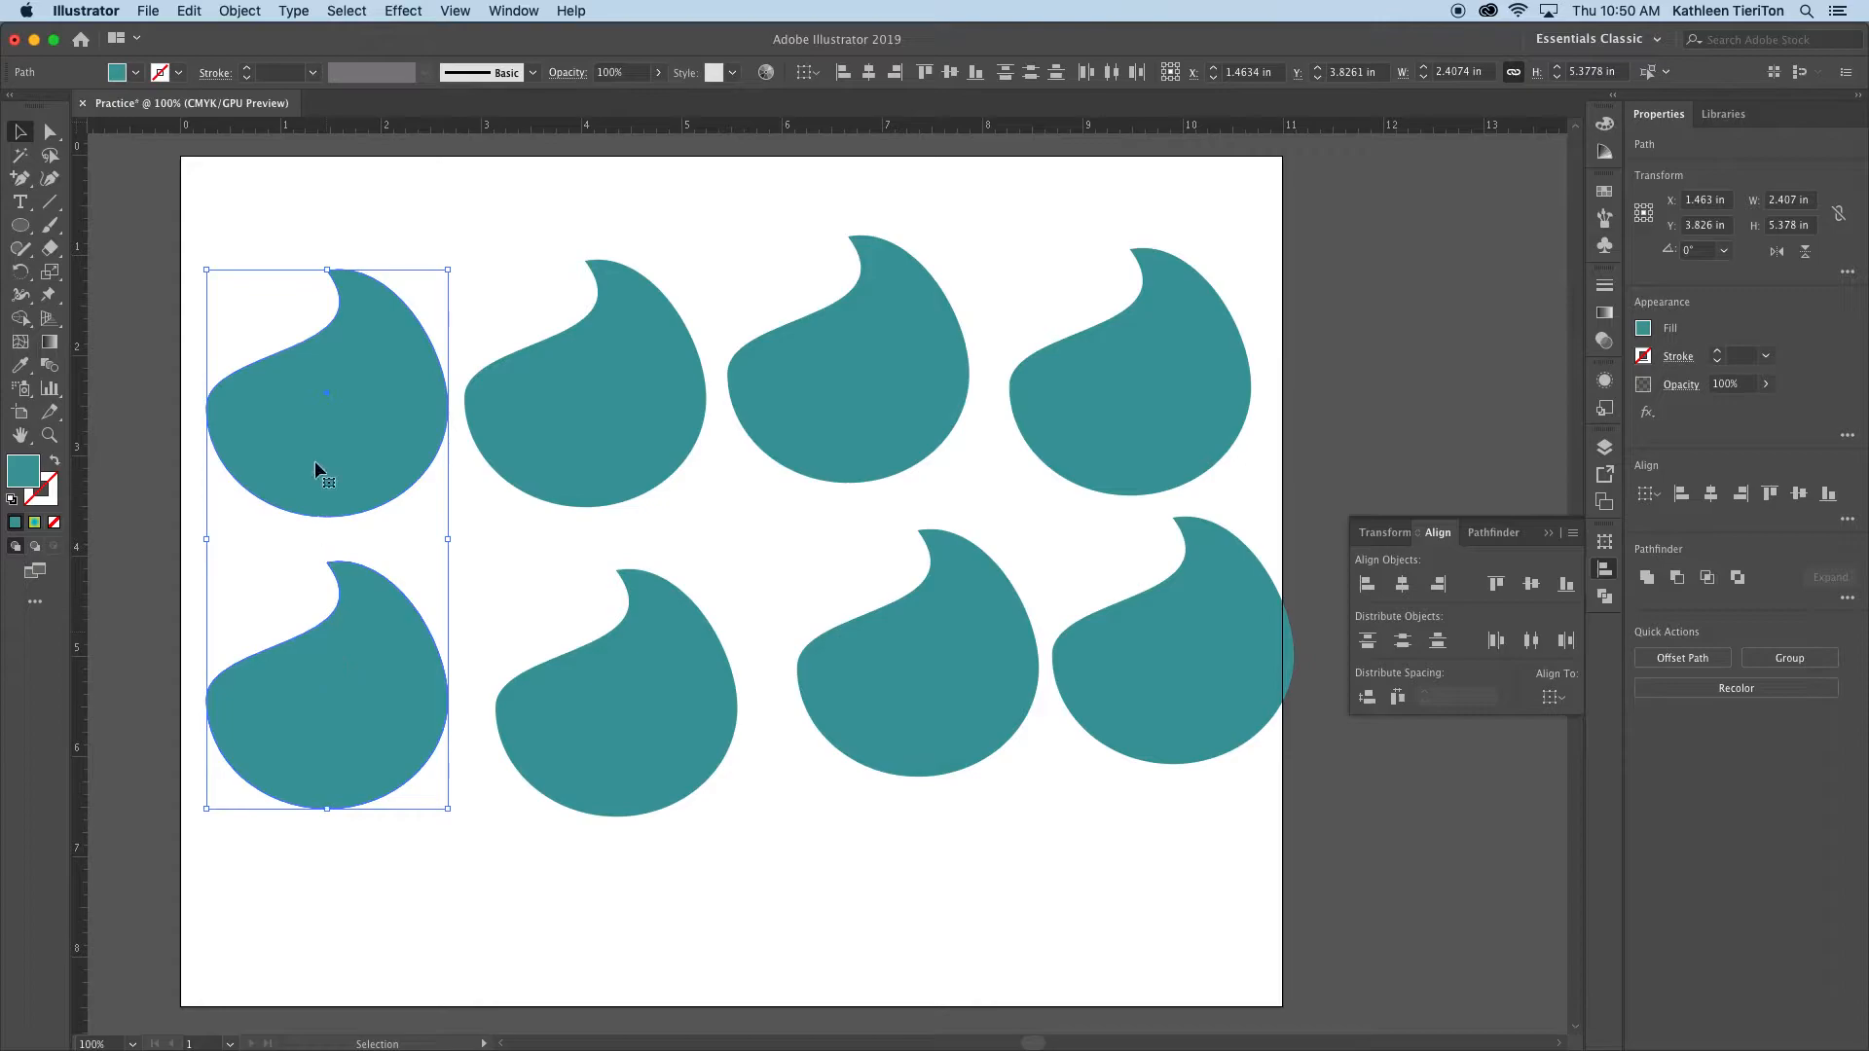
click(869, 75)
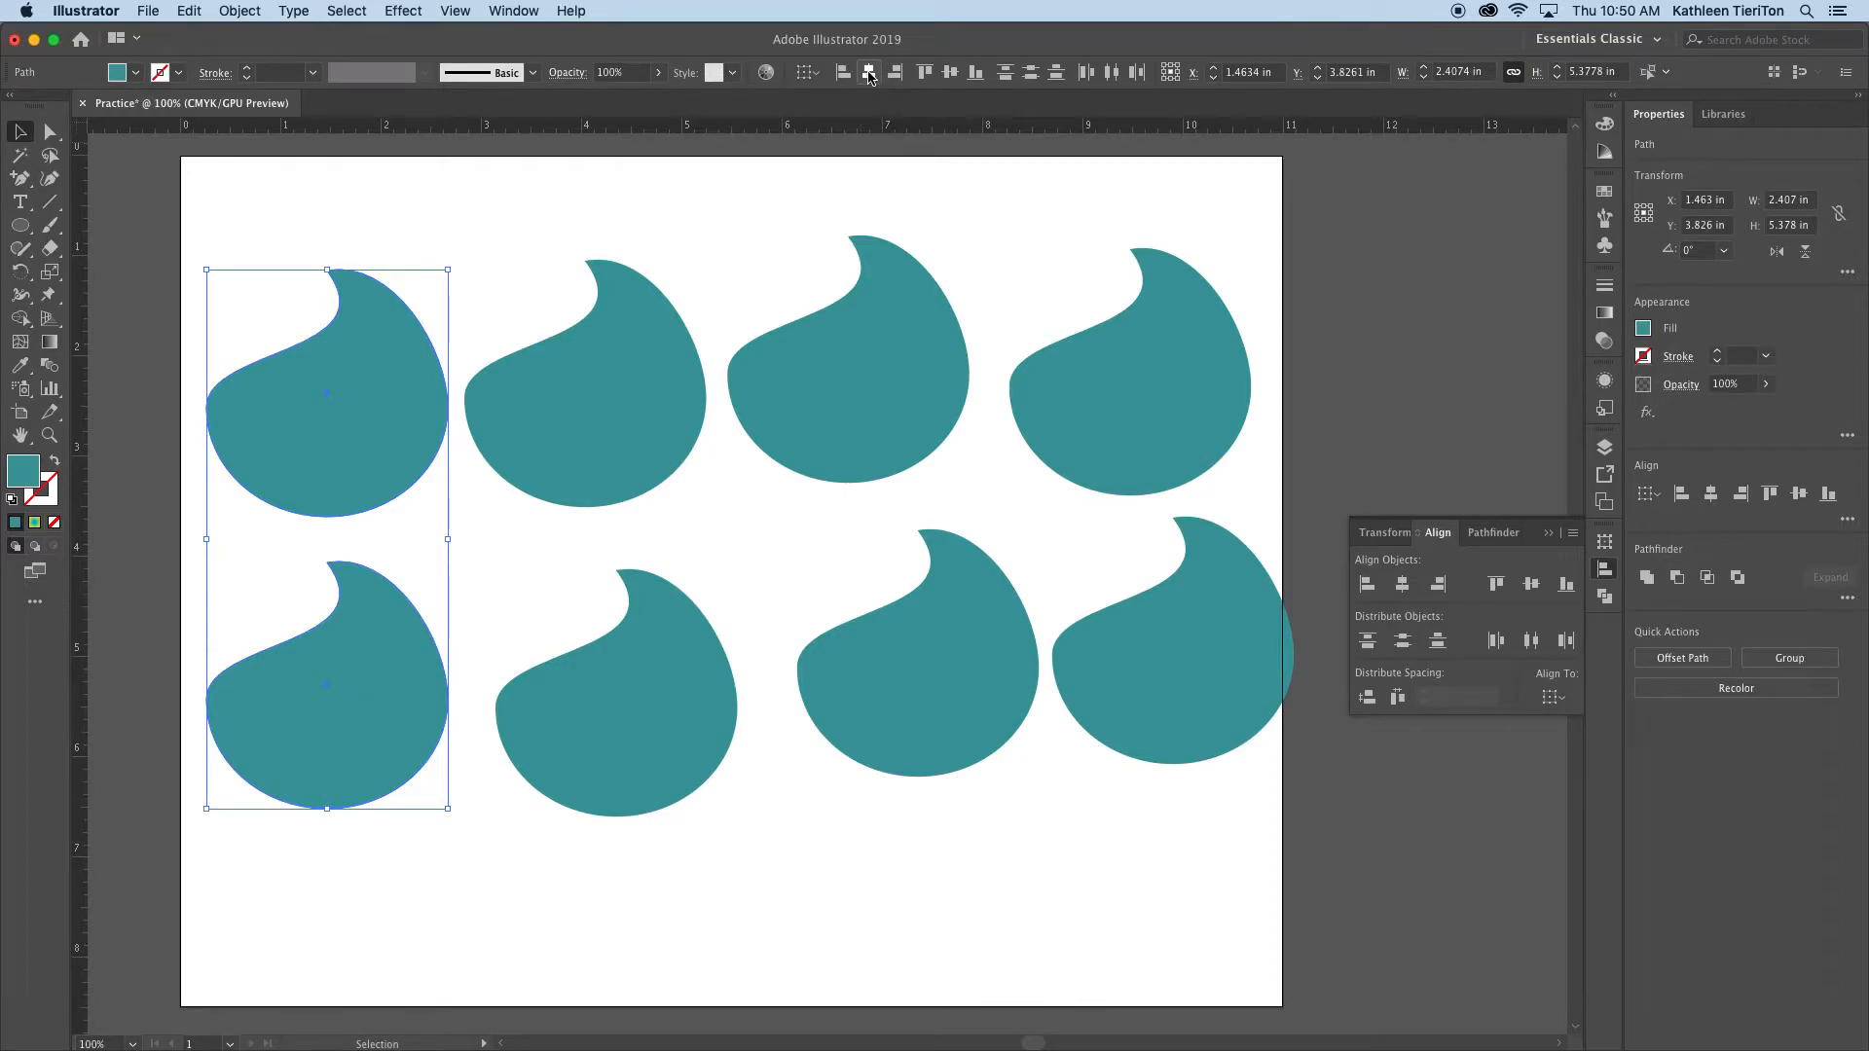
Shift the lower-left shape partly past the artboard's left edge, then align it with the shape above by horizontal centers
click(405, 535)
drag(351, 725, 350, 807)
click(364, 687)
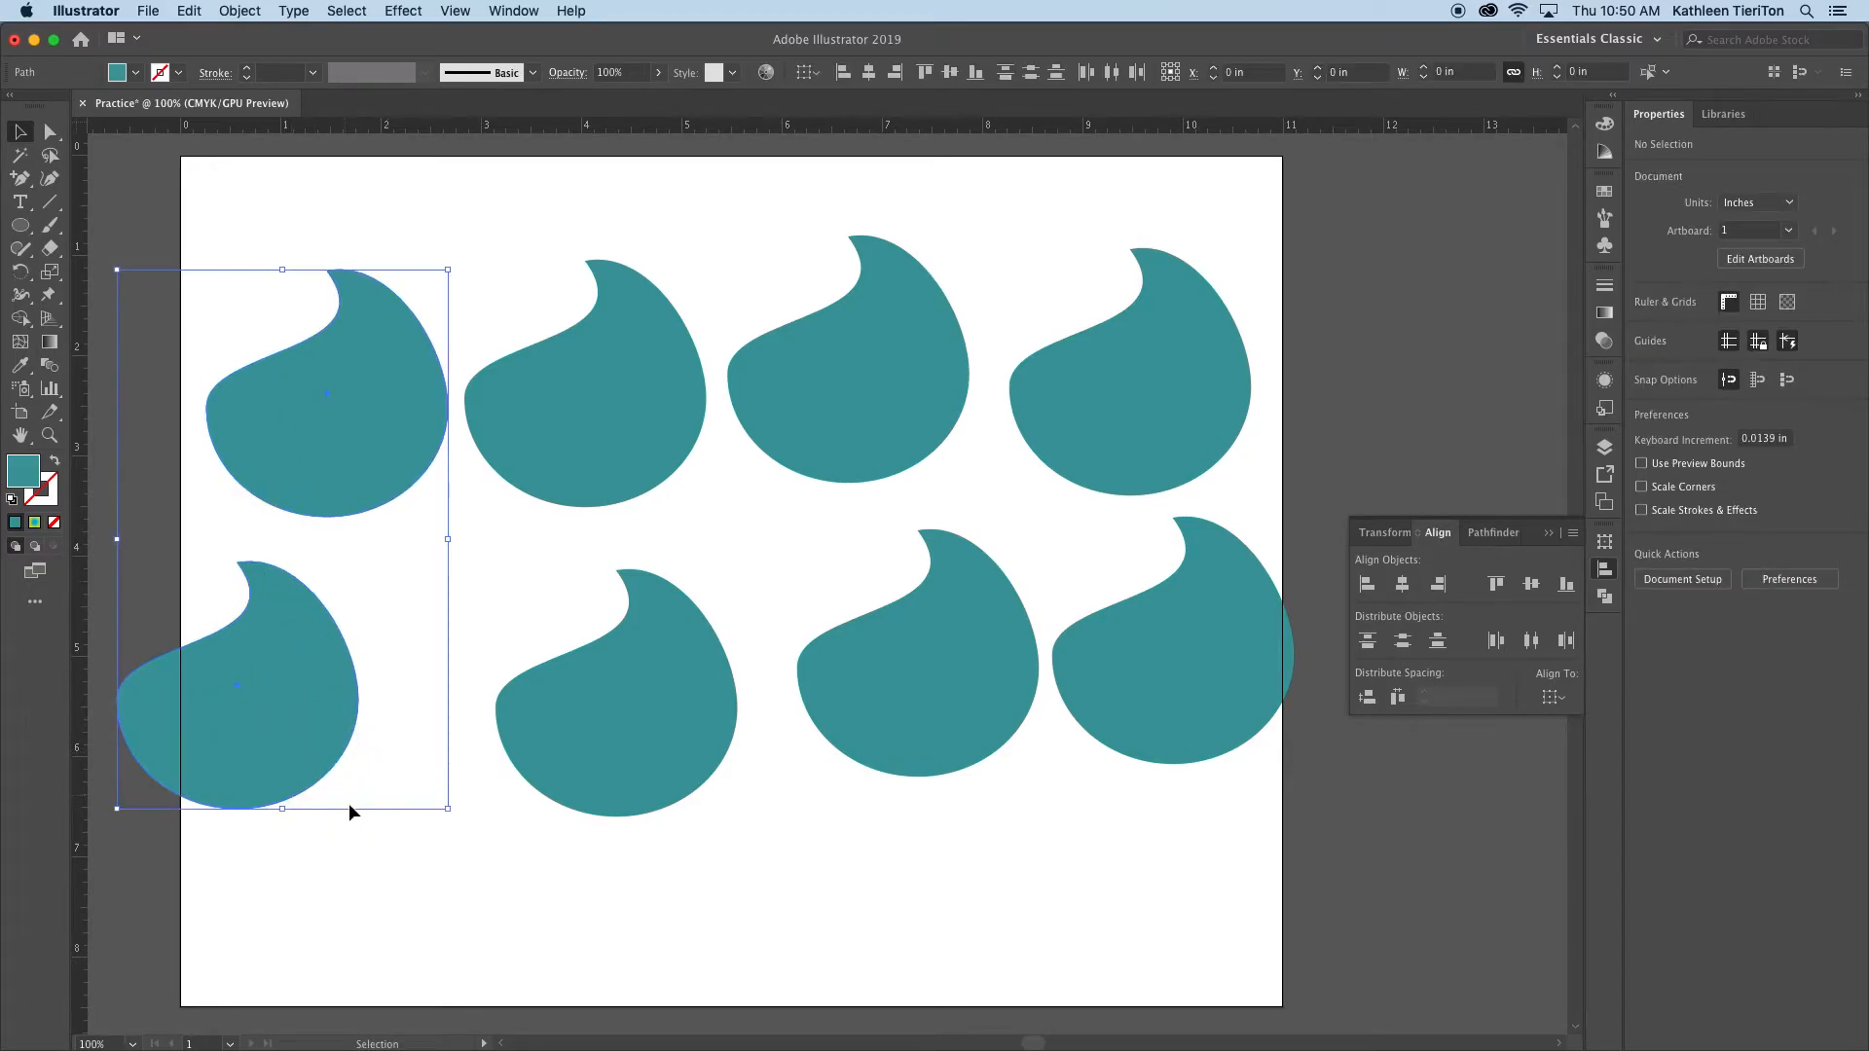
click(869, 75)
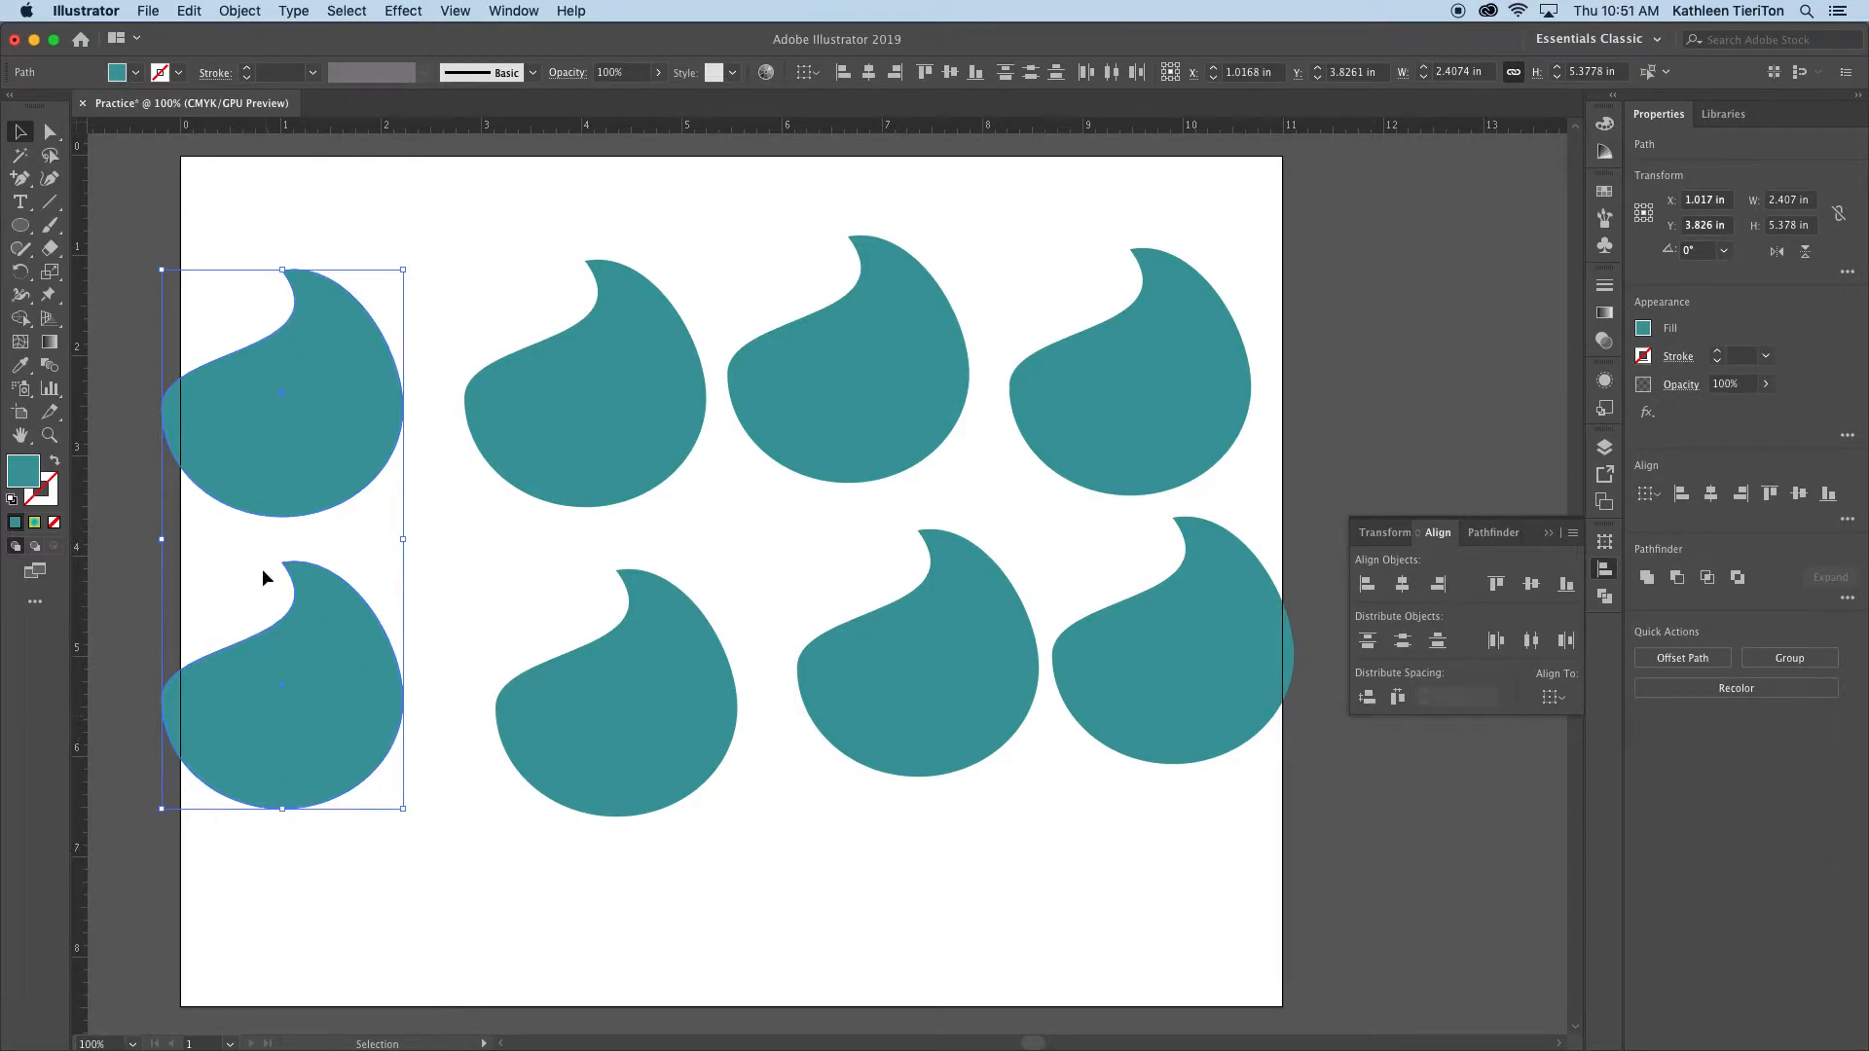
click(508, 292)
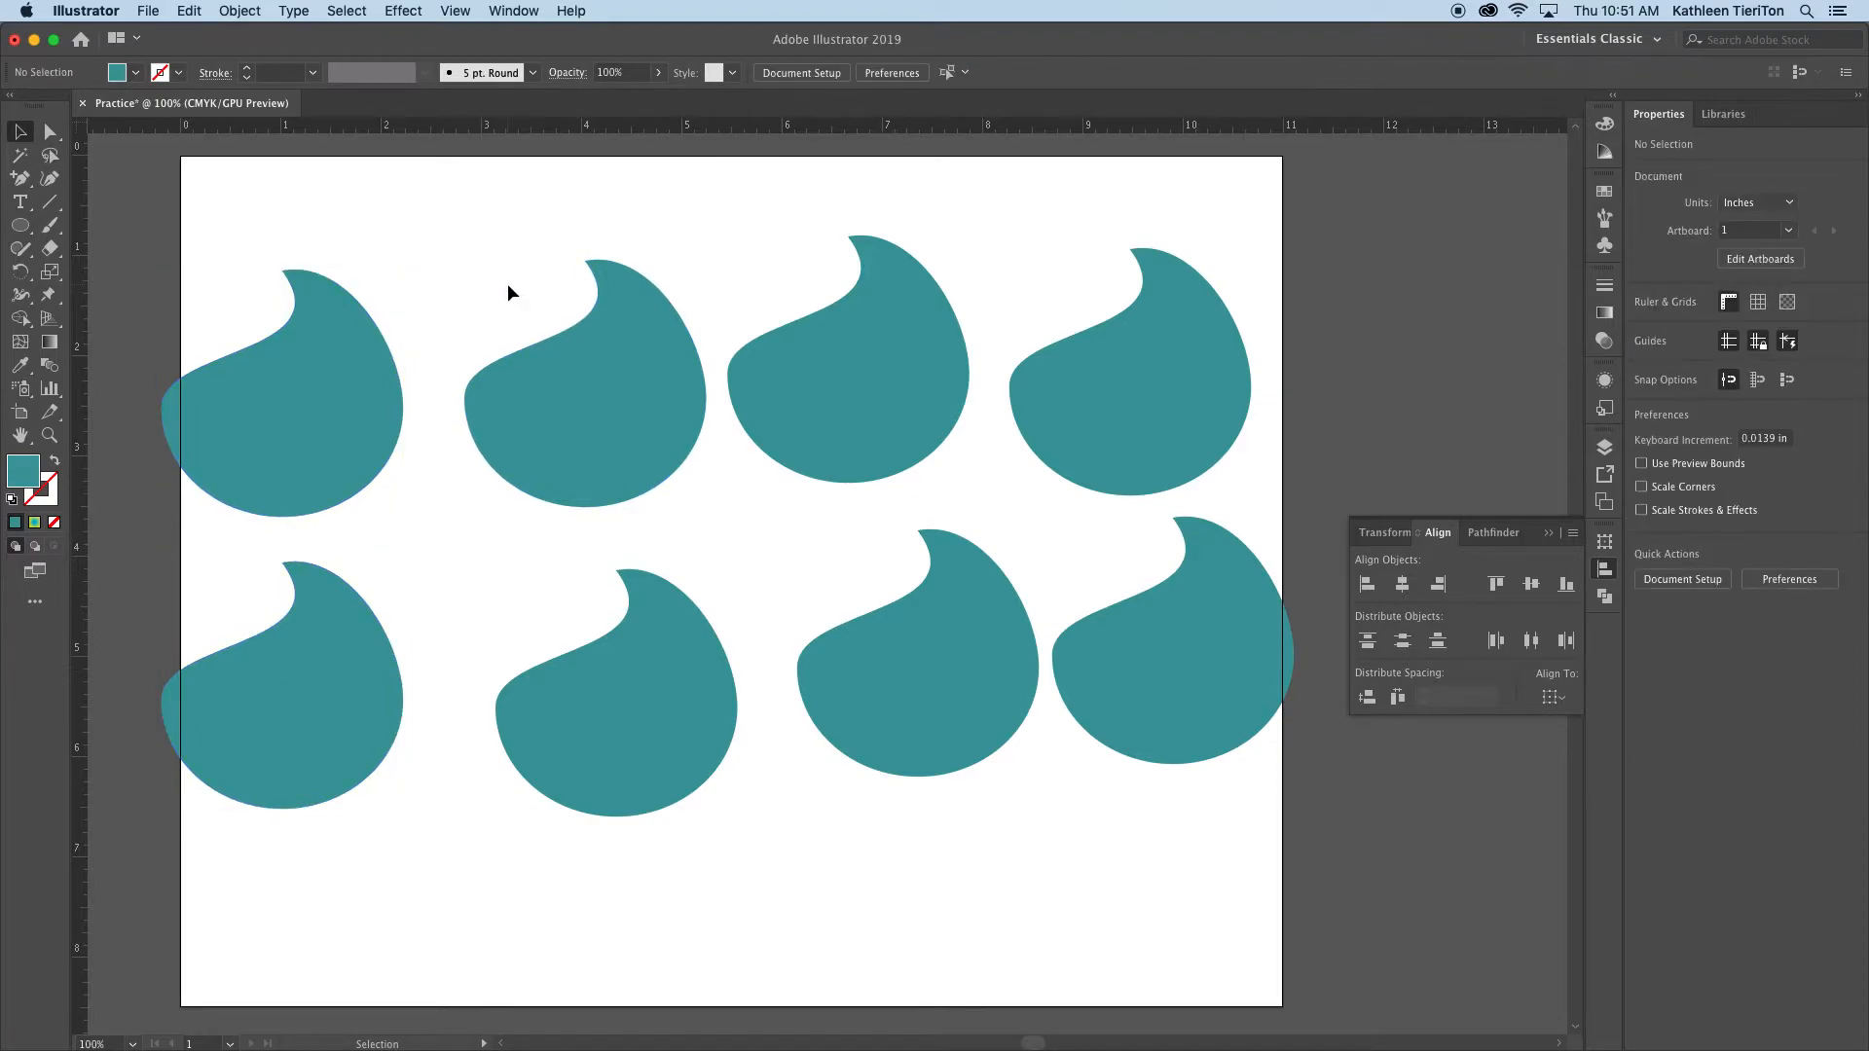
Move the six shapes of the other three columns off the artboard to its upper right
key(super+minus)
key(super+minus)
click(654, 399)
drag(654, 399, 1119, 709)
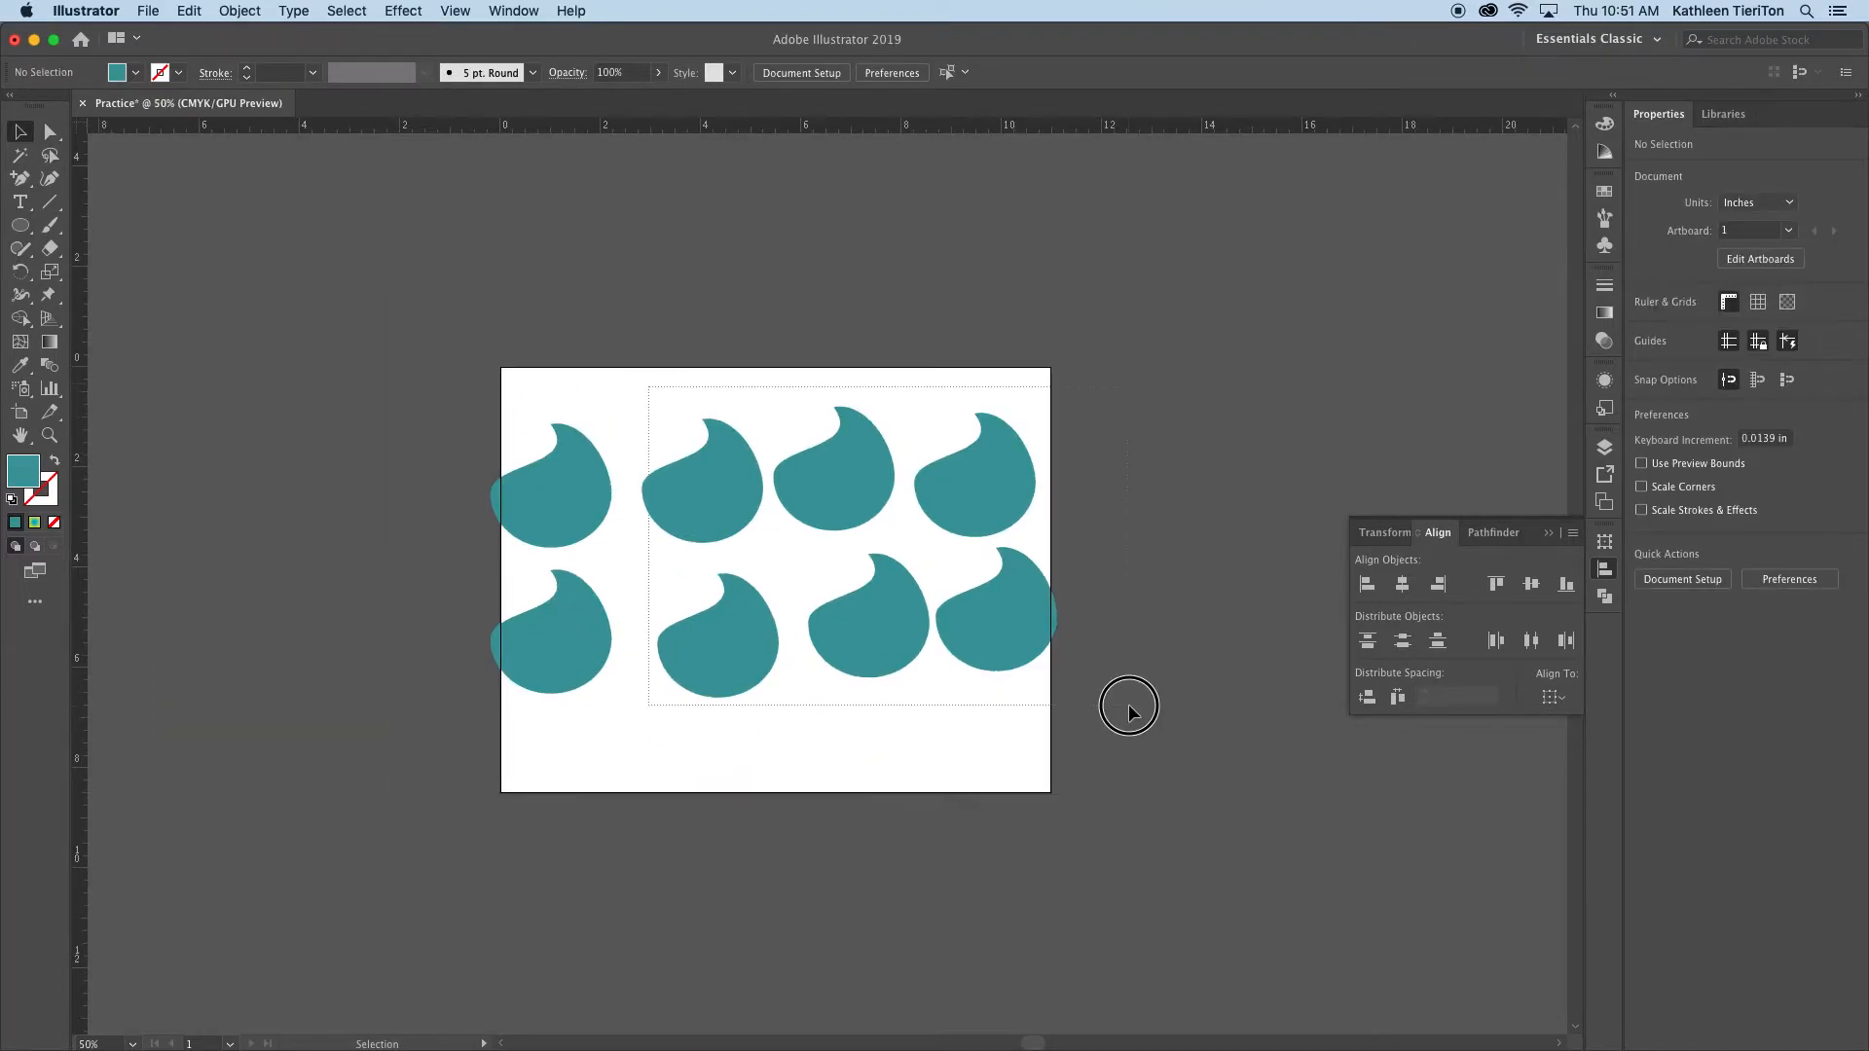
drag(988, 626, 1465, 398)
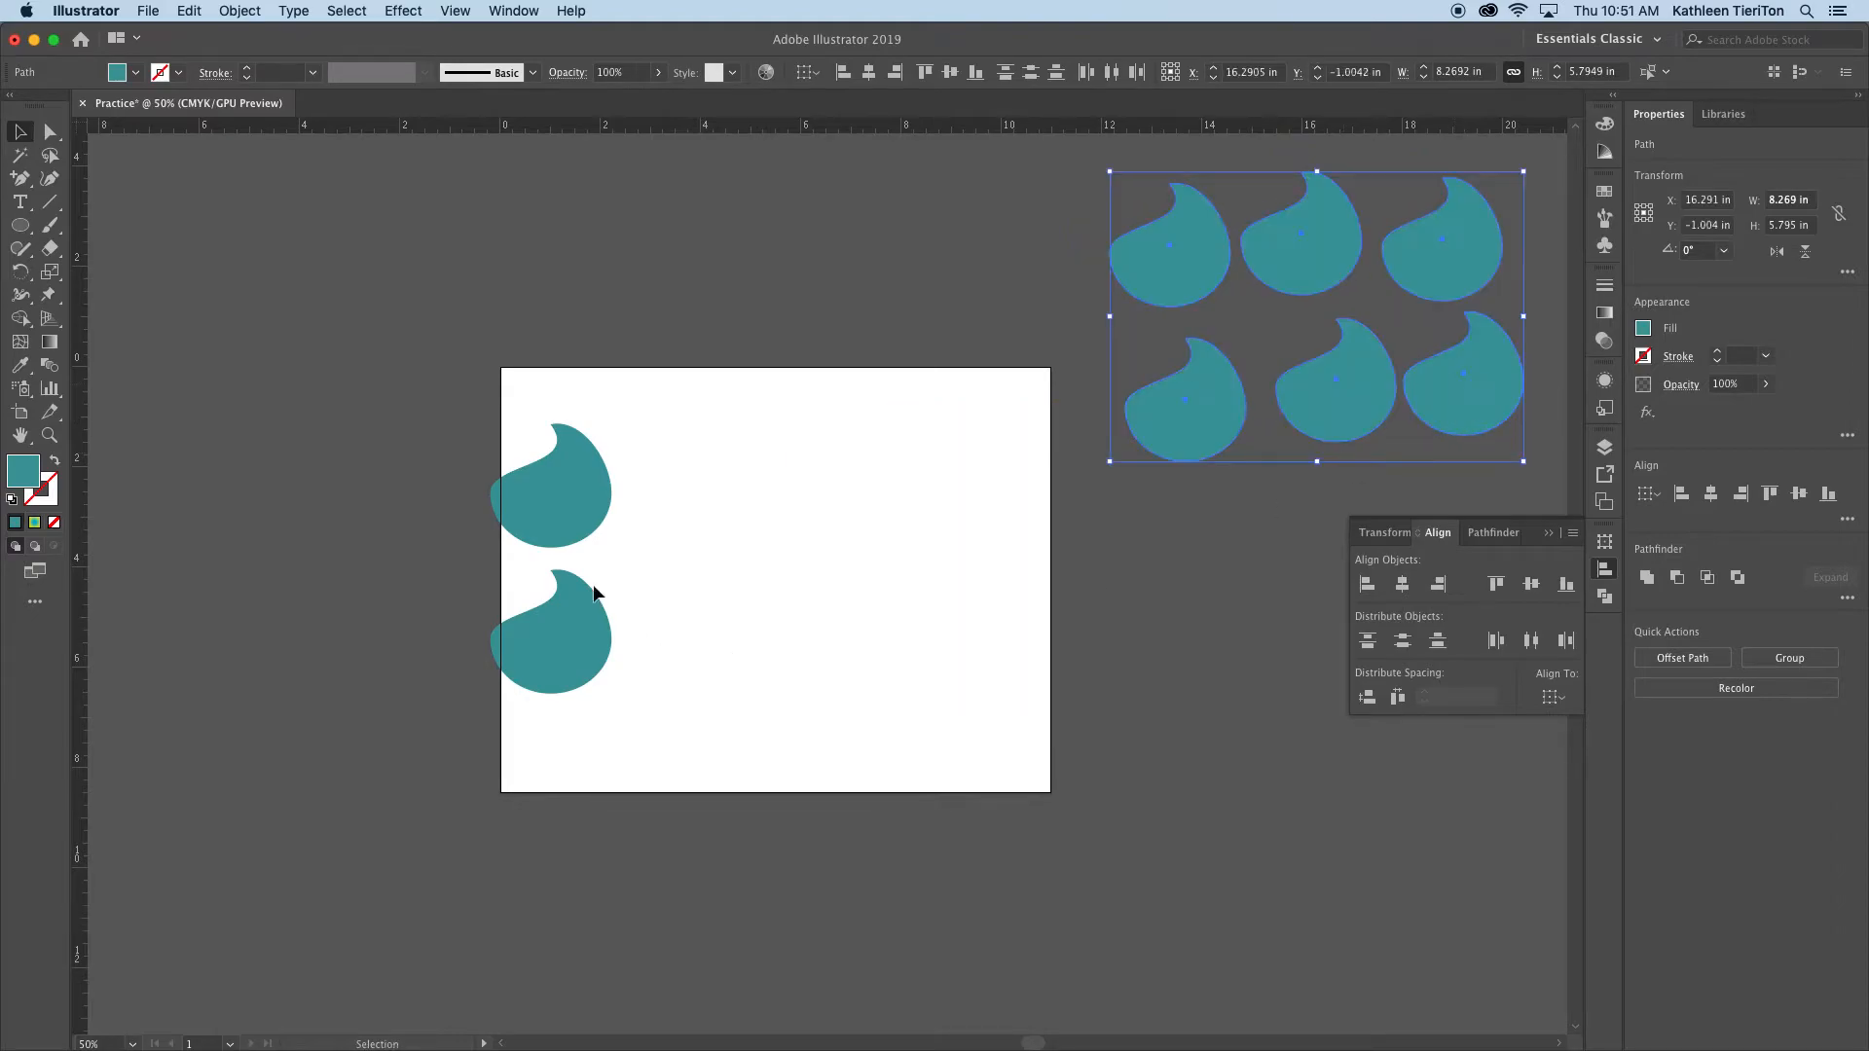
Set the two remaining shapes to Align to Artboard and center them horizontally on the artboard
drag(463, 392, 658, 687)
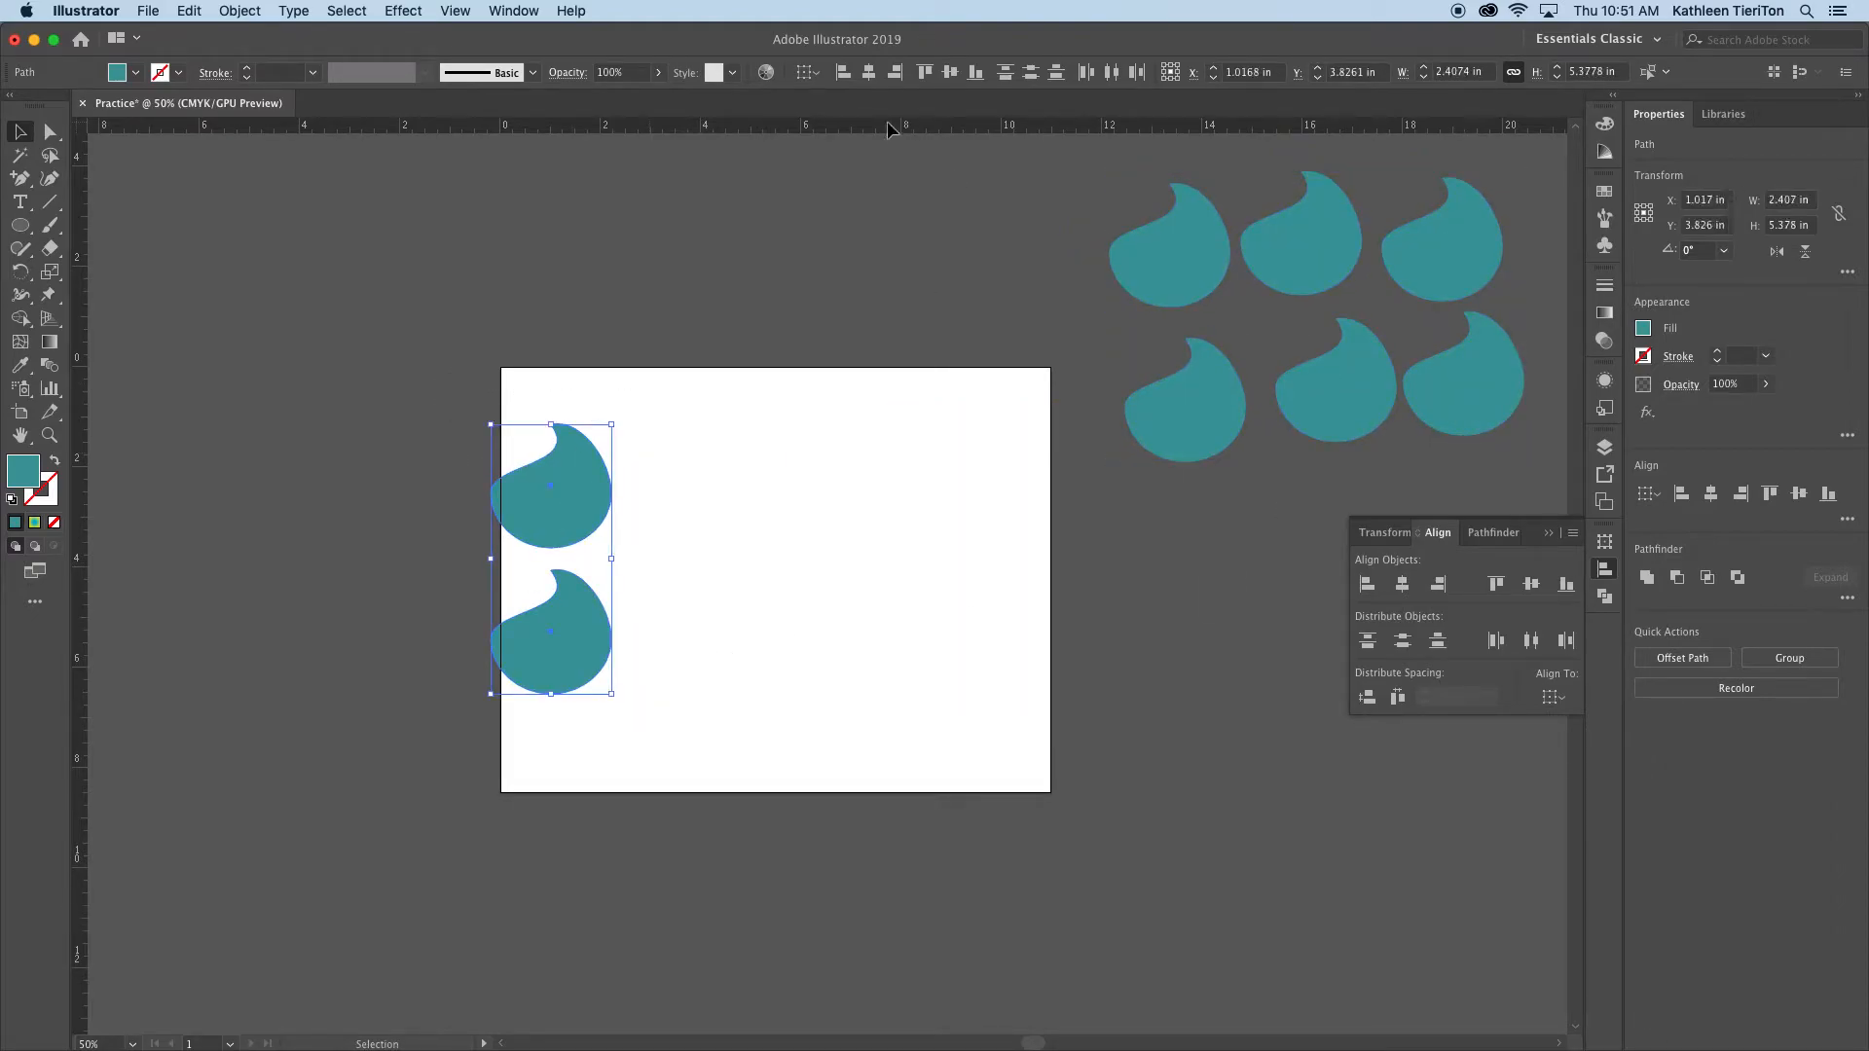
click(805, 72)
click(847, 143)
click(868, 73)
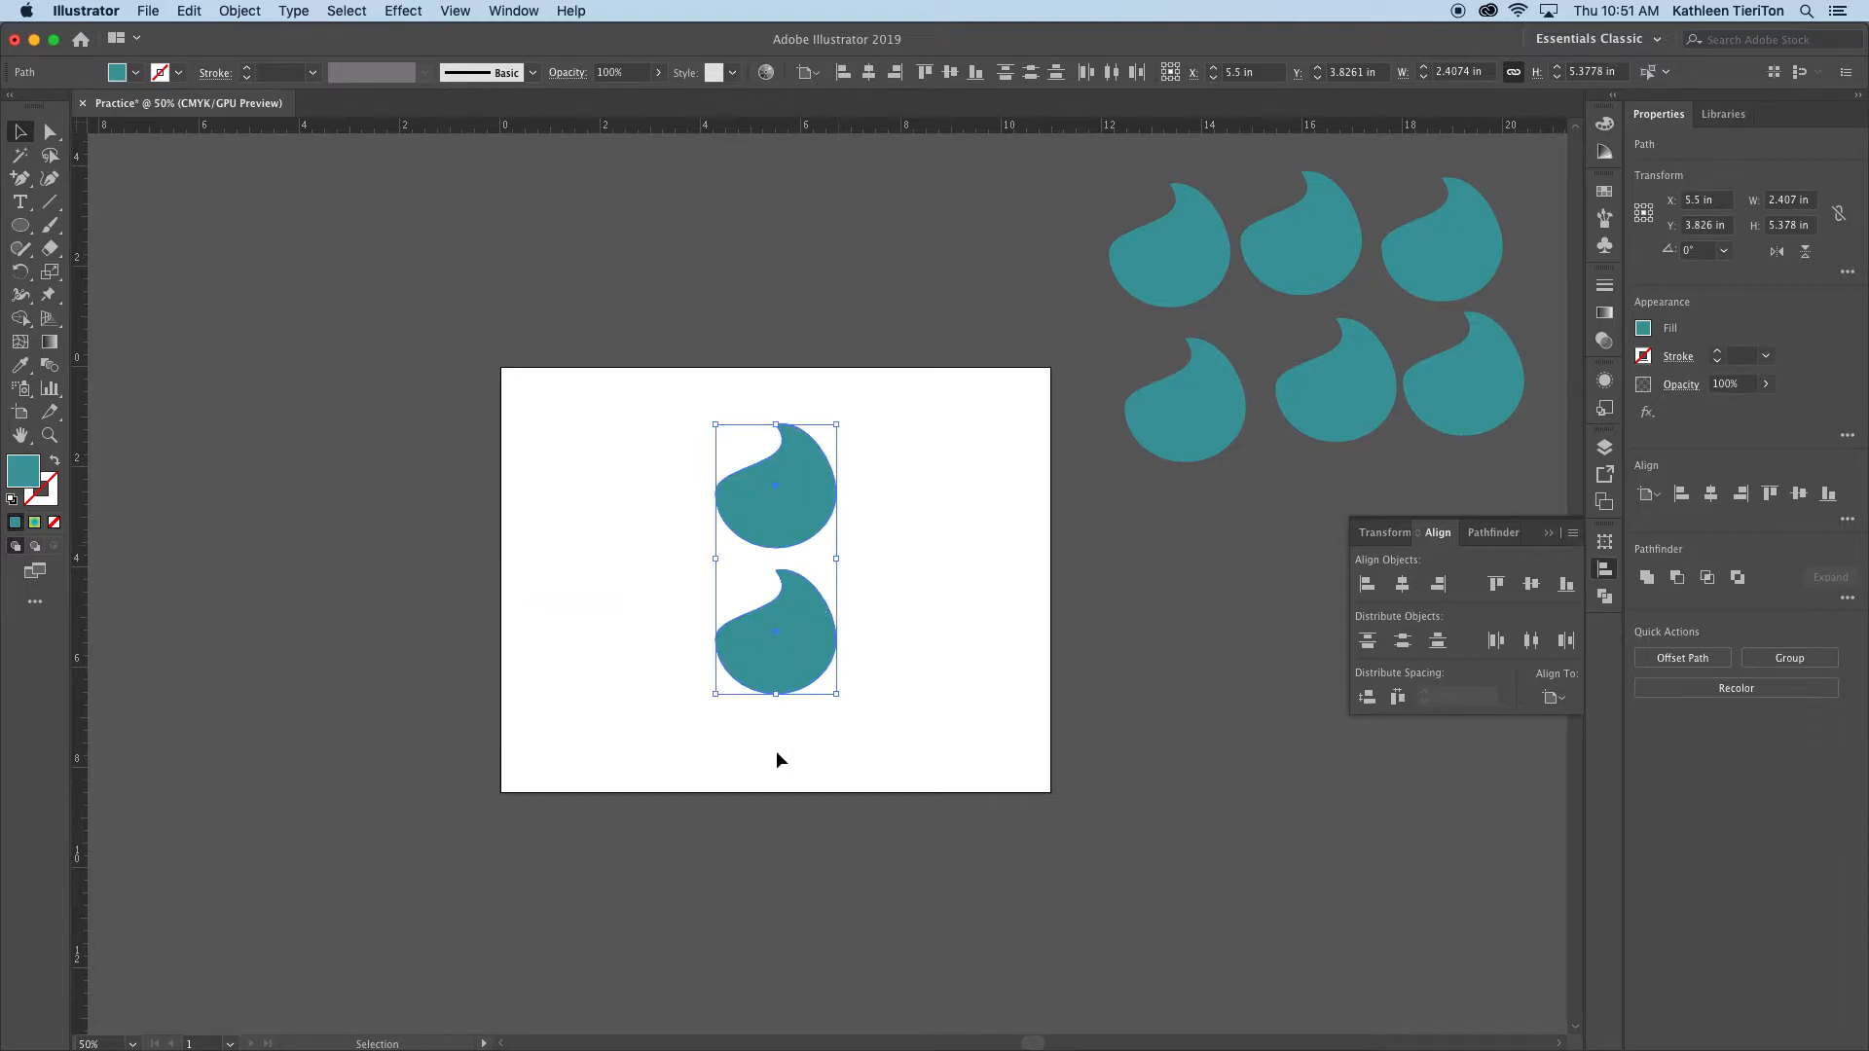
click(942, 636)
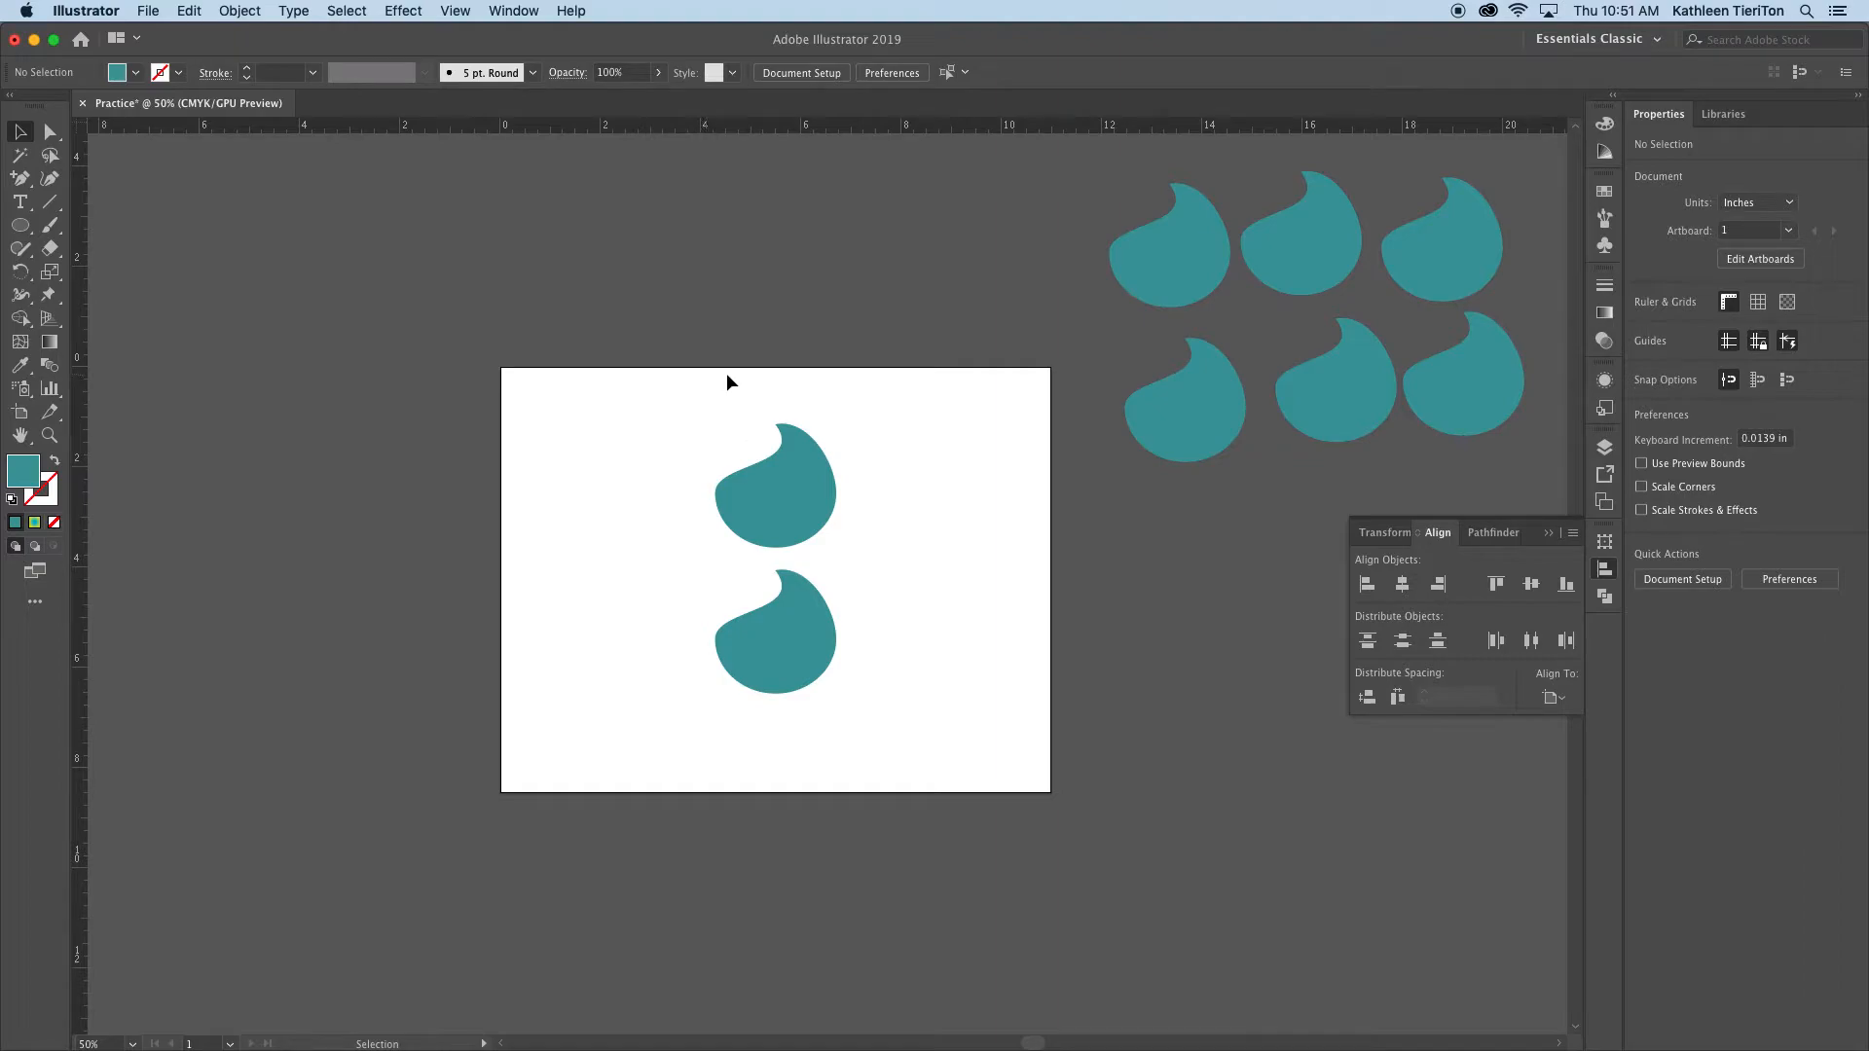
Group the two centered shapes and align the group to the artboard's vertical center
drag(730, 407, 856, 721)
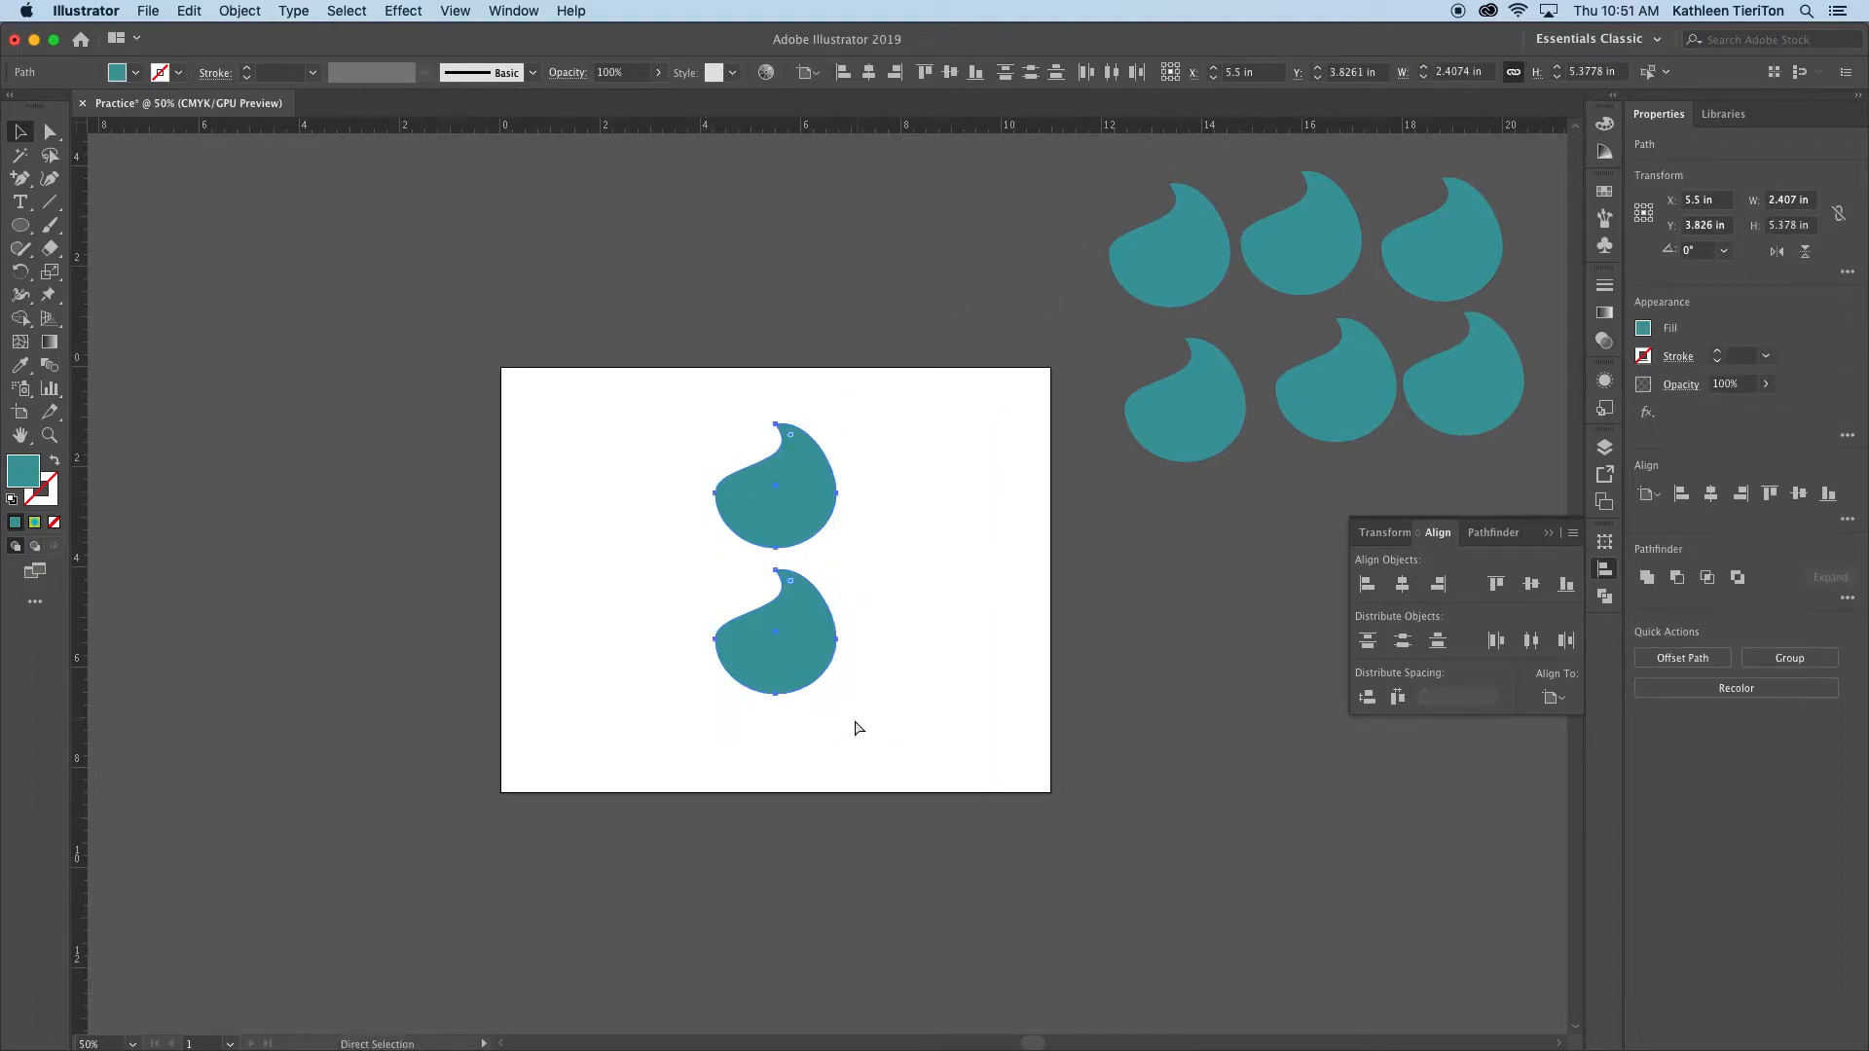
key(super+g)
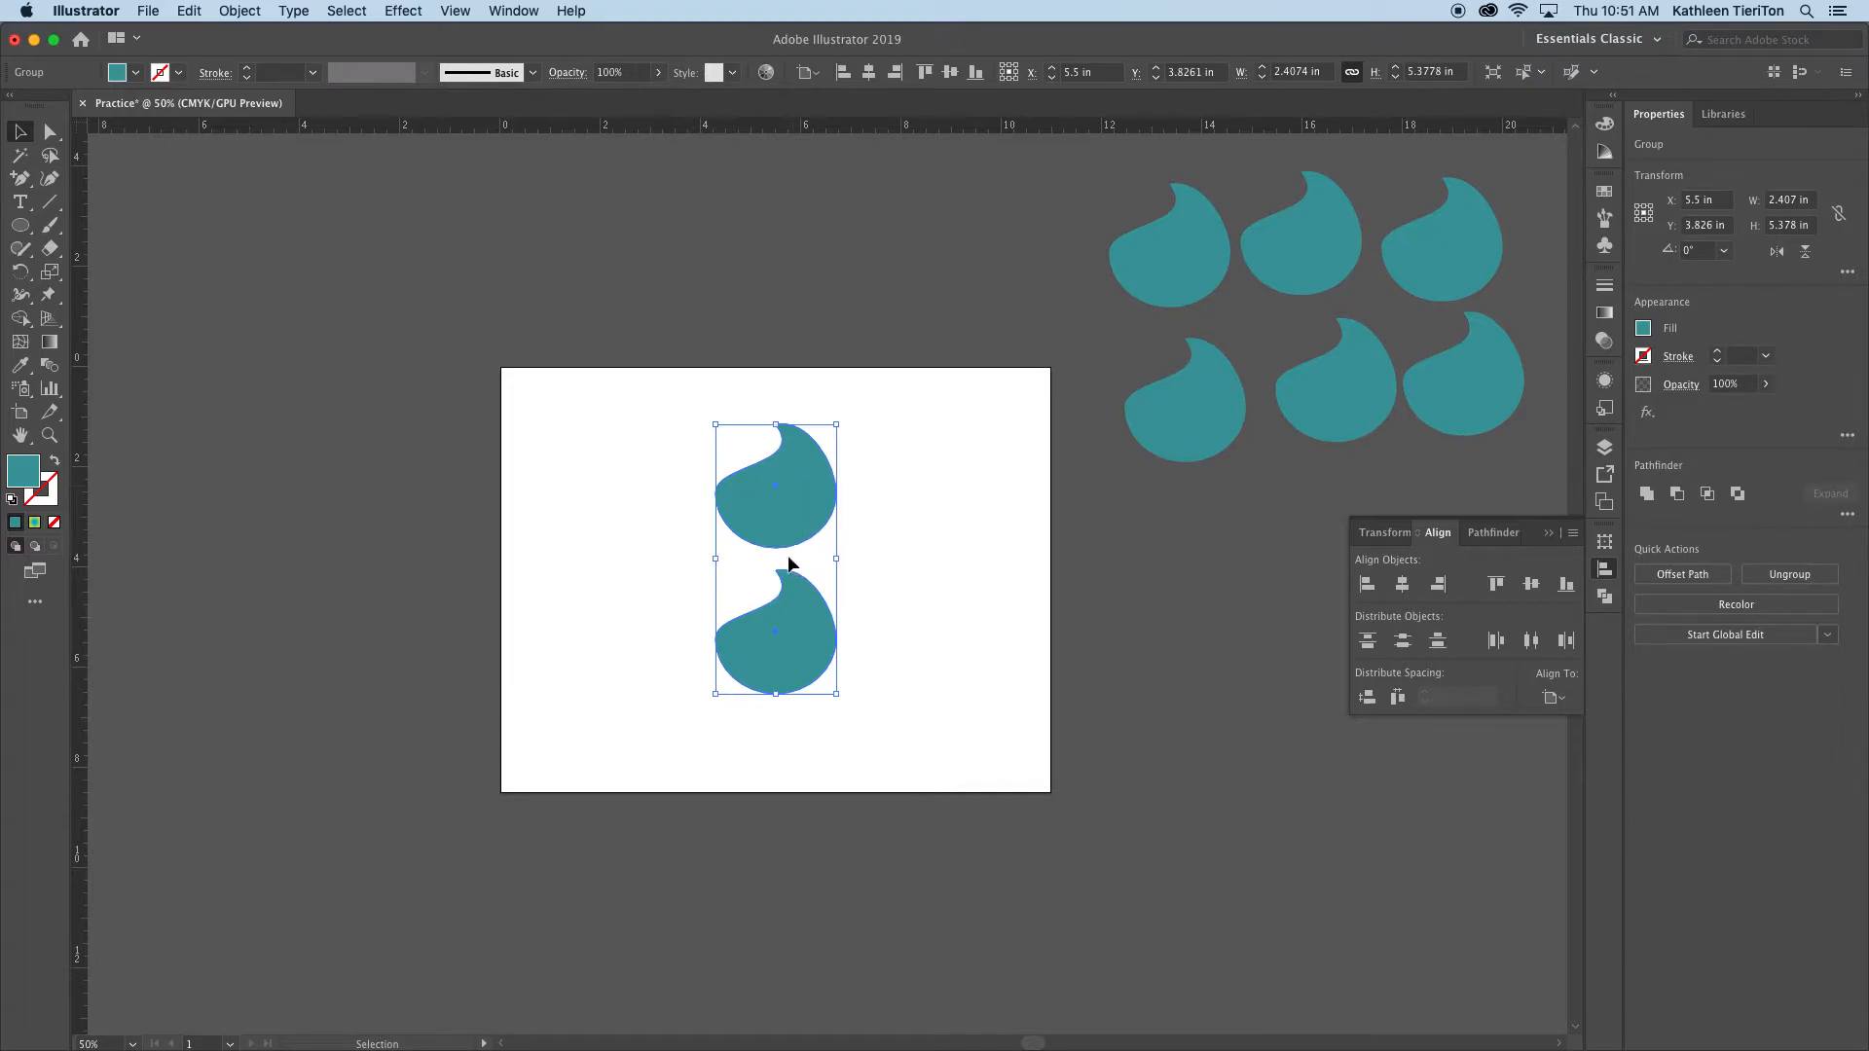
click(807, 72)
click(856, 134)
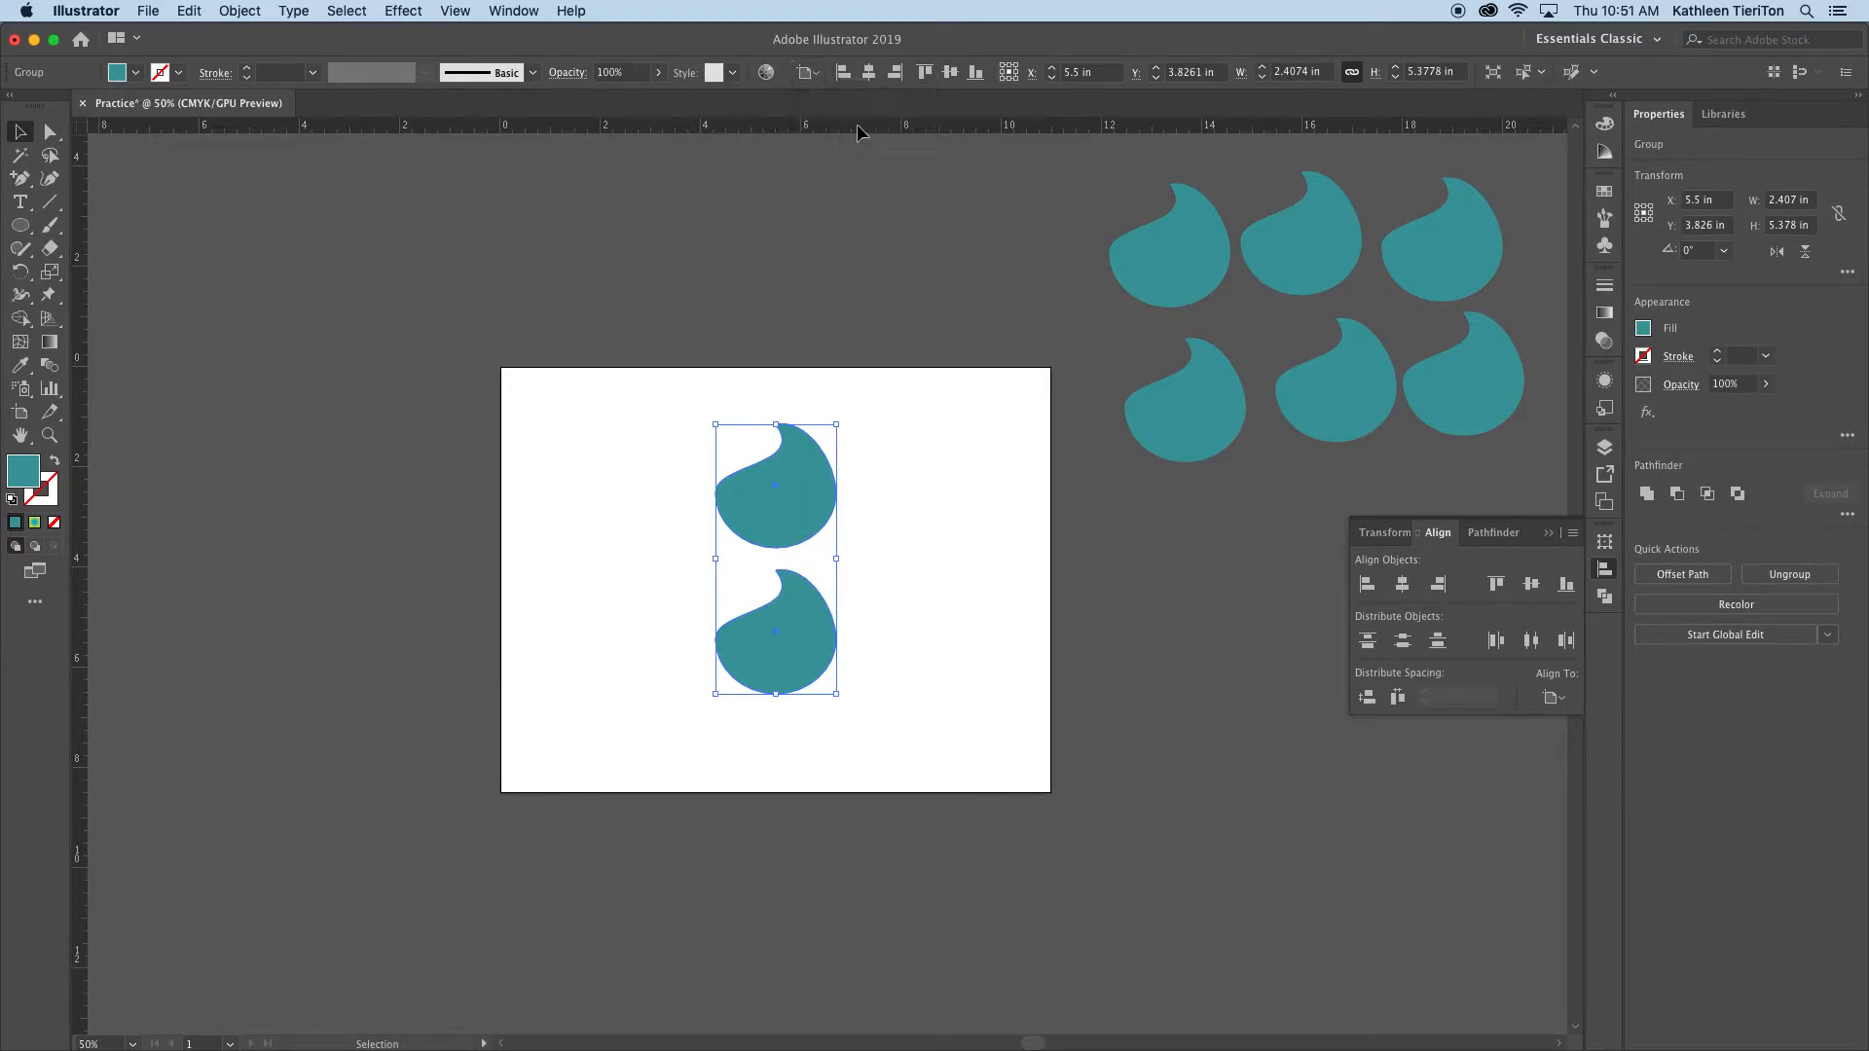
click(949, 75)
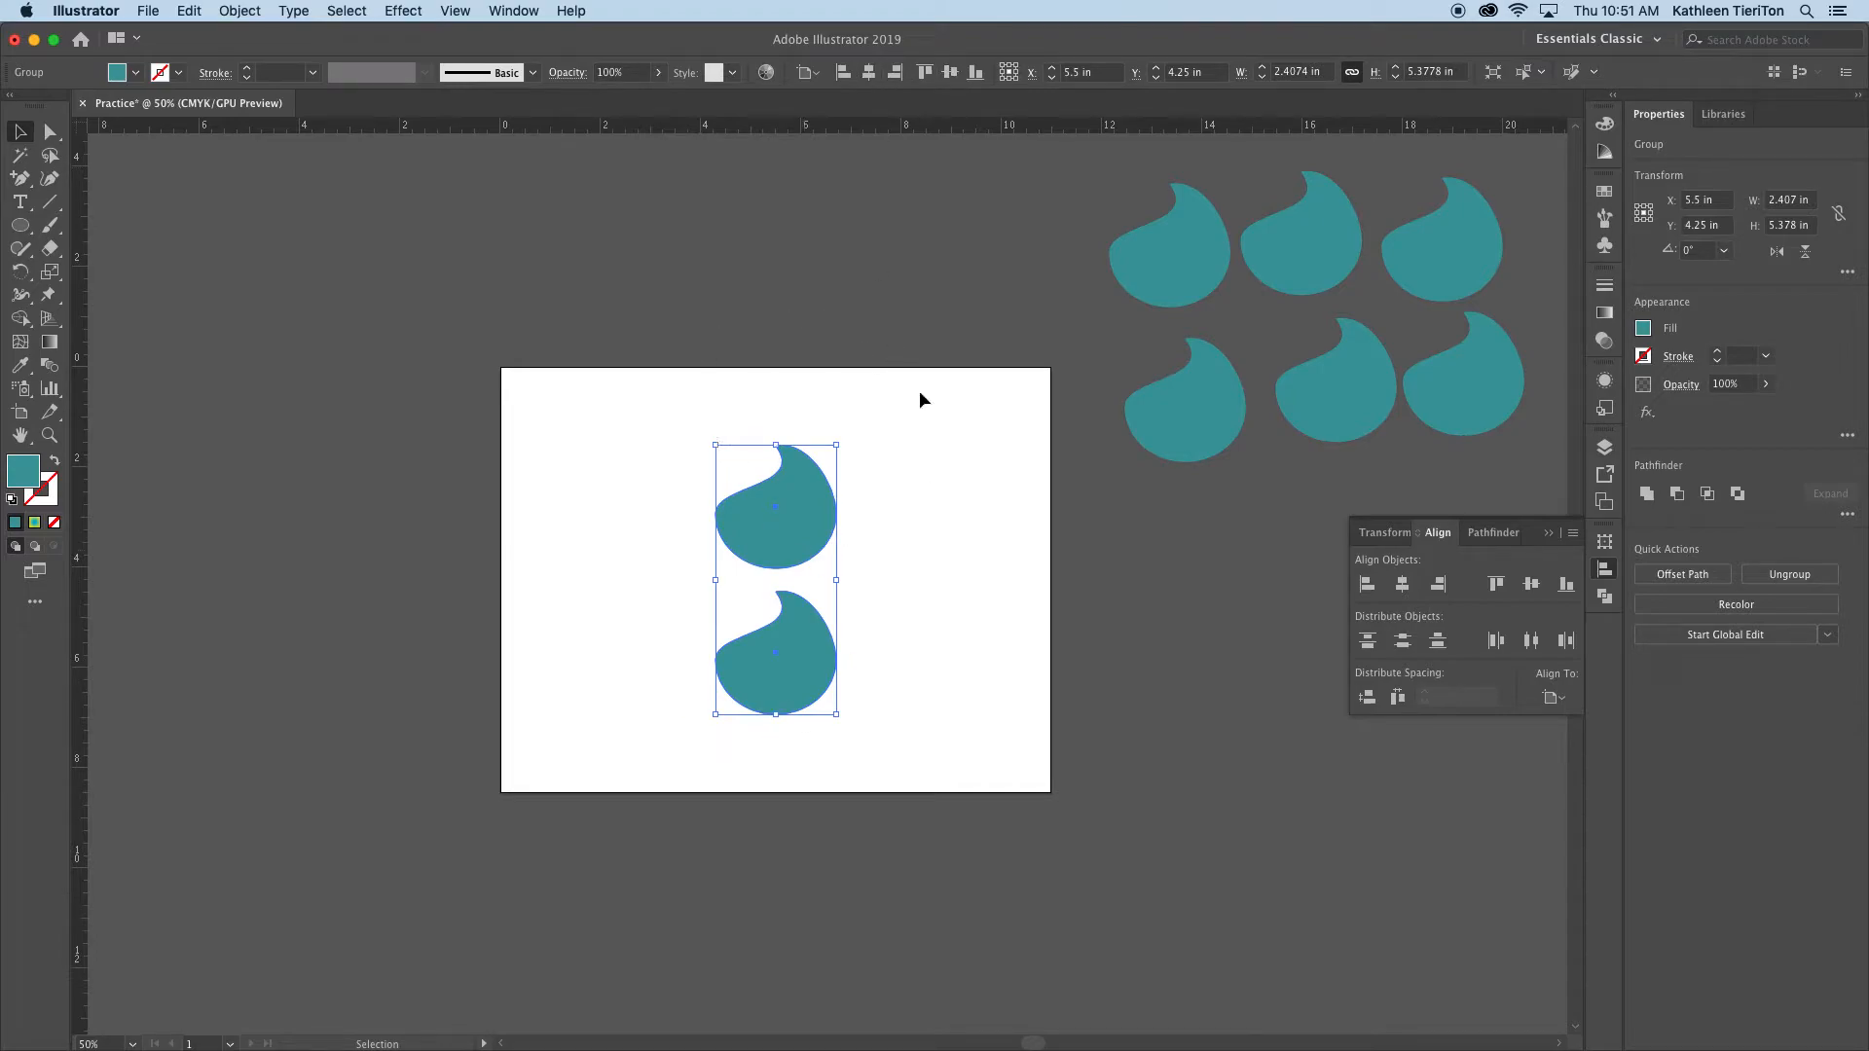
click(991, 490)
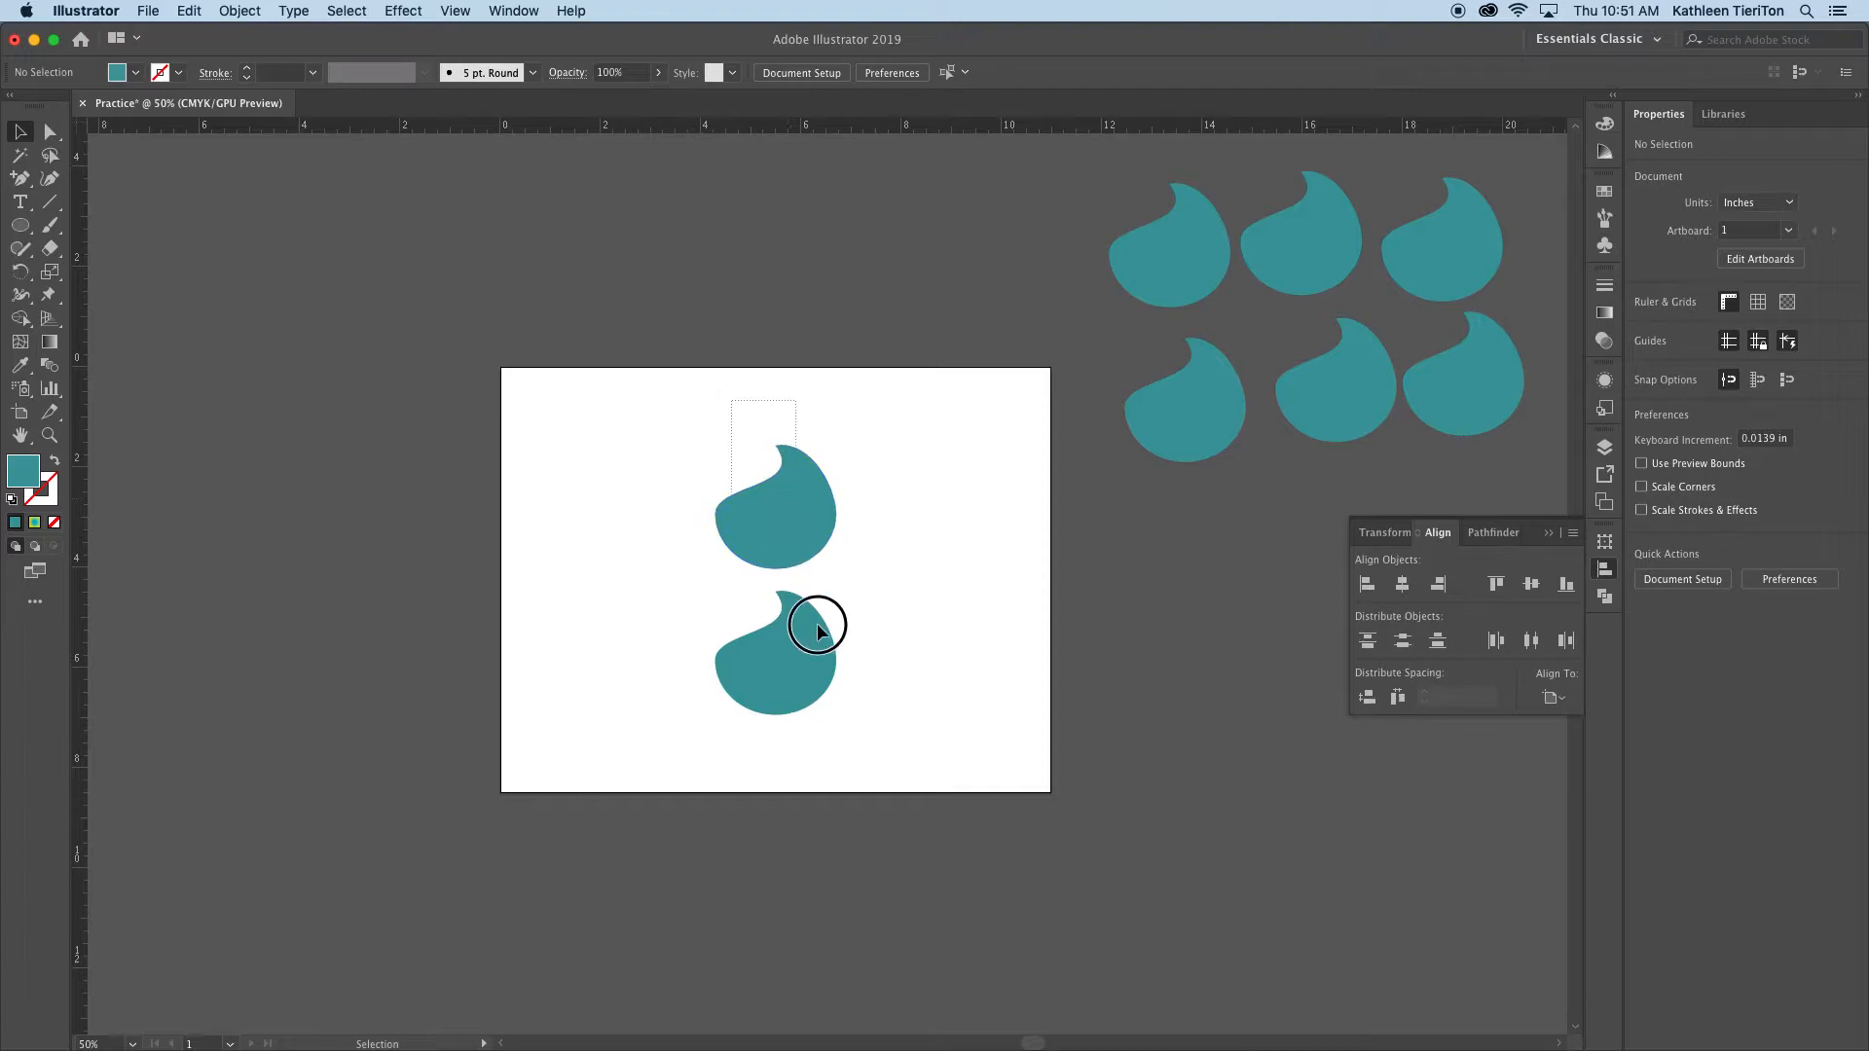
Move the grouped pair off the artboard's left side and bring the upper three parked shapes onto the artboard
drag(805, 684, 268, 722)
drag(1049, 246, 879, 557)
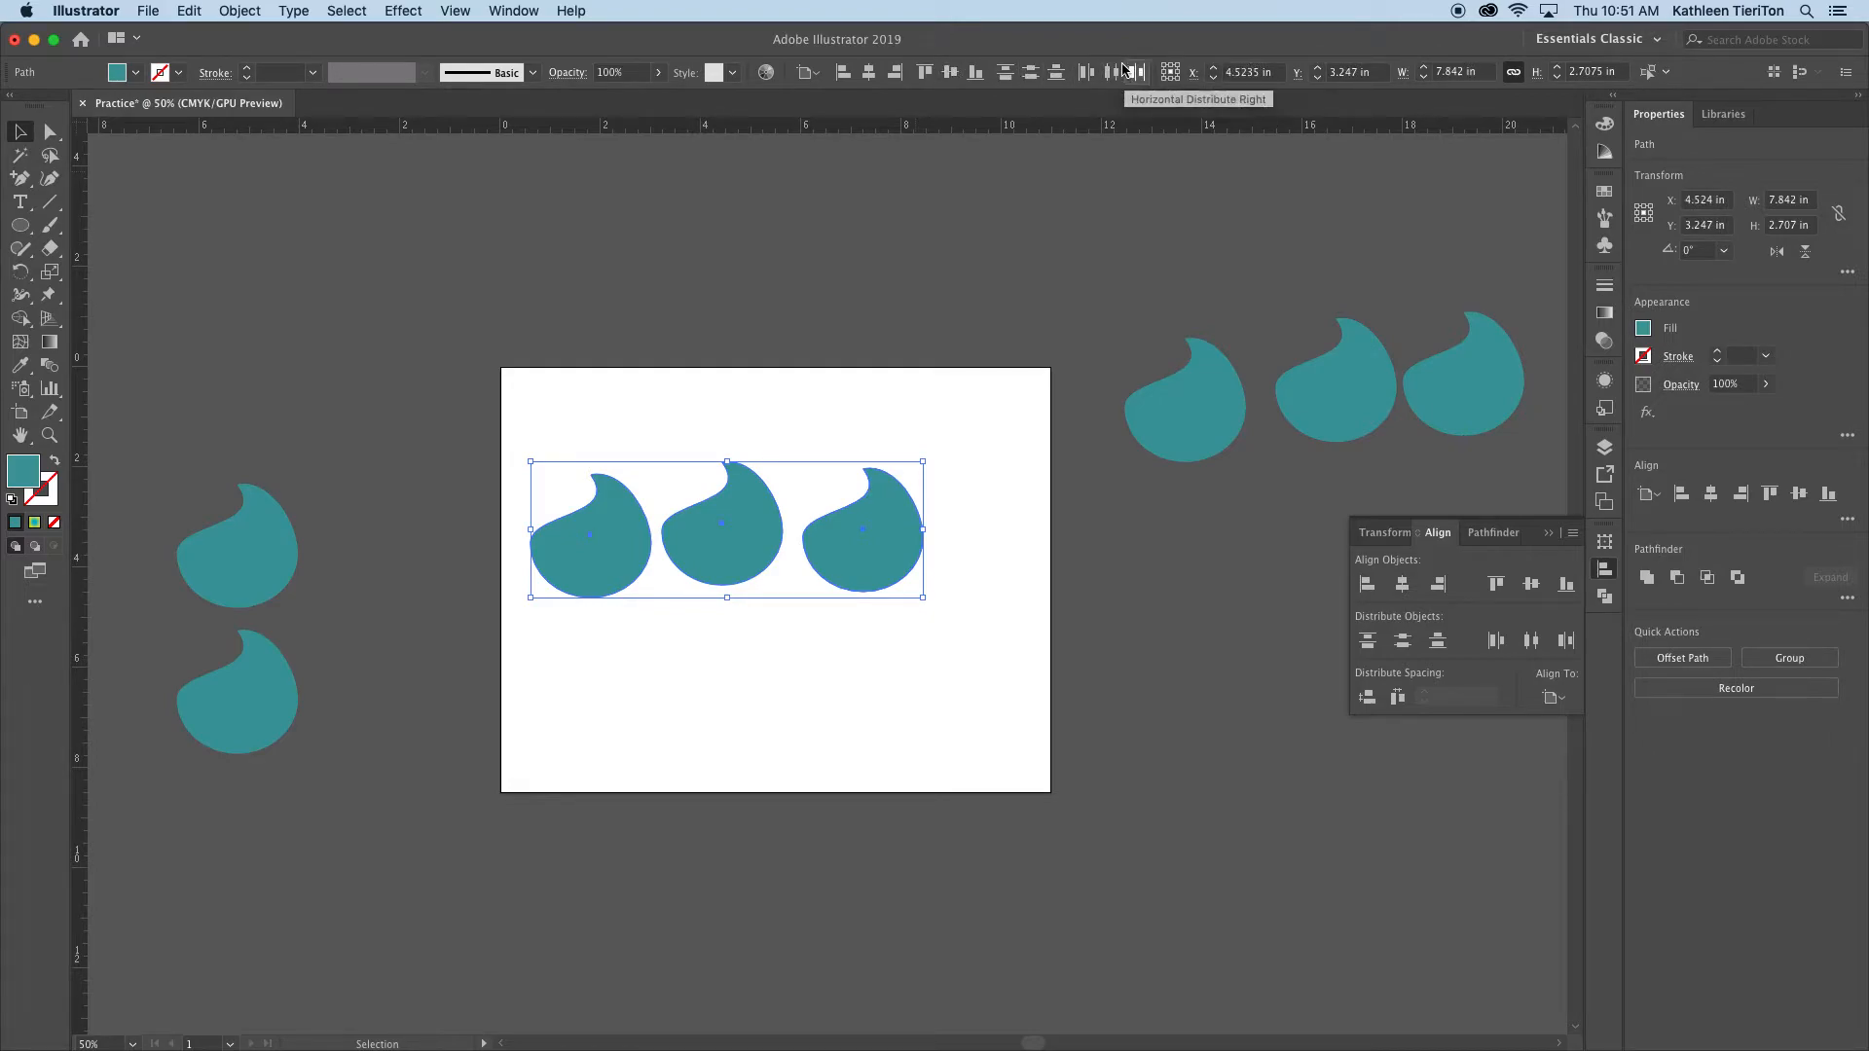
Set the alignment reference to Align to Selection and distribute the three shapes on the artboard by horizontal centers
click(808, 73)
click(856, 98)
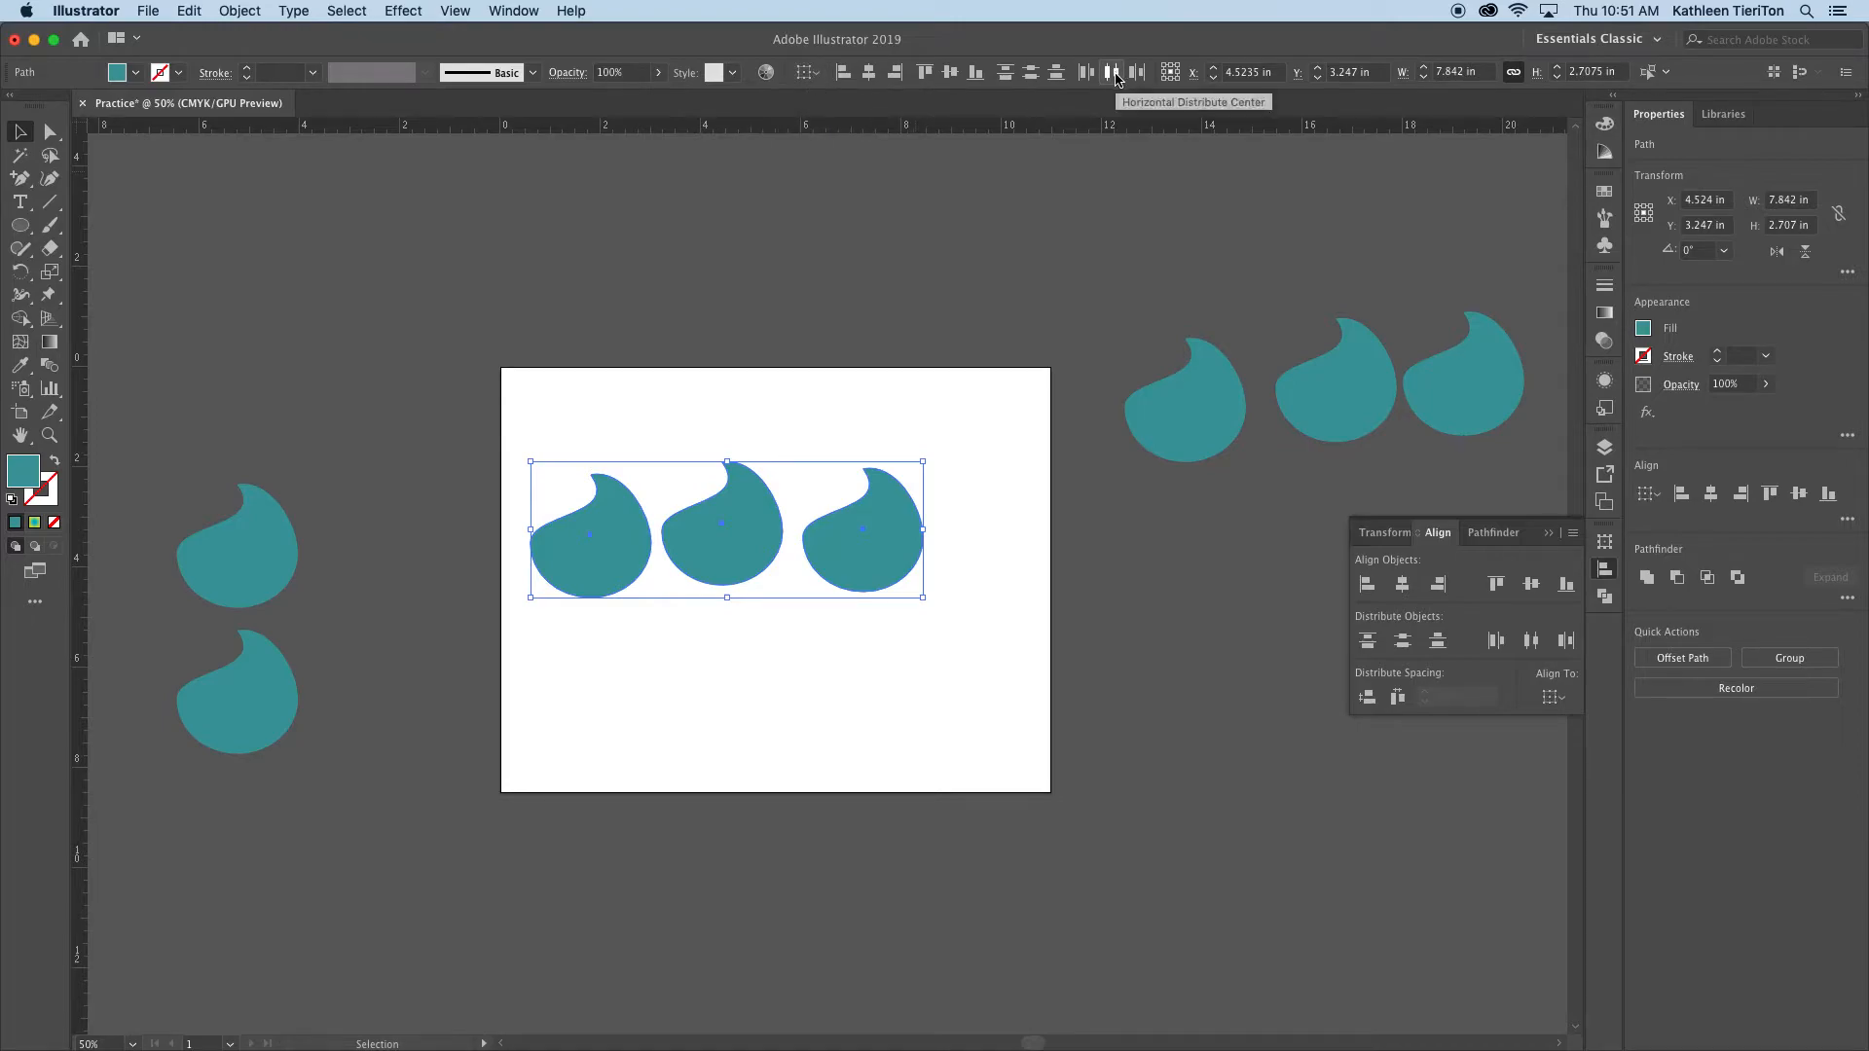
click(1114, 74)
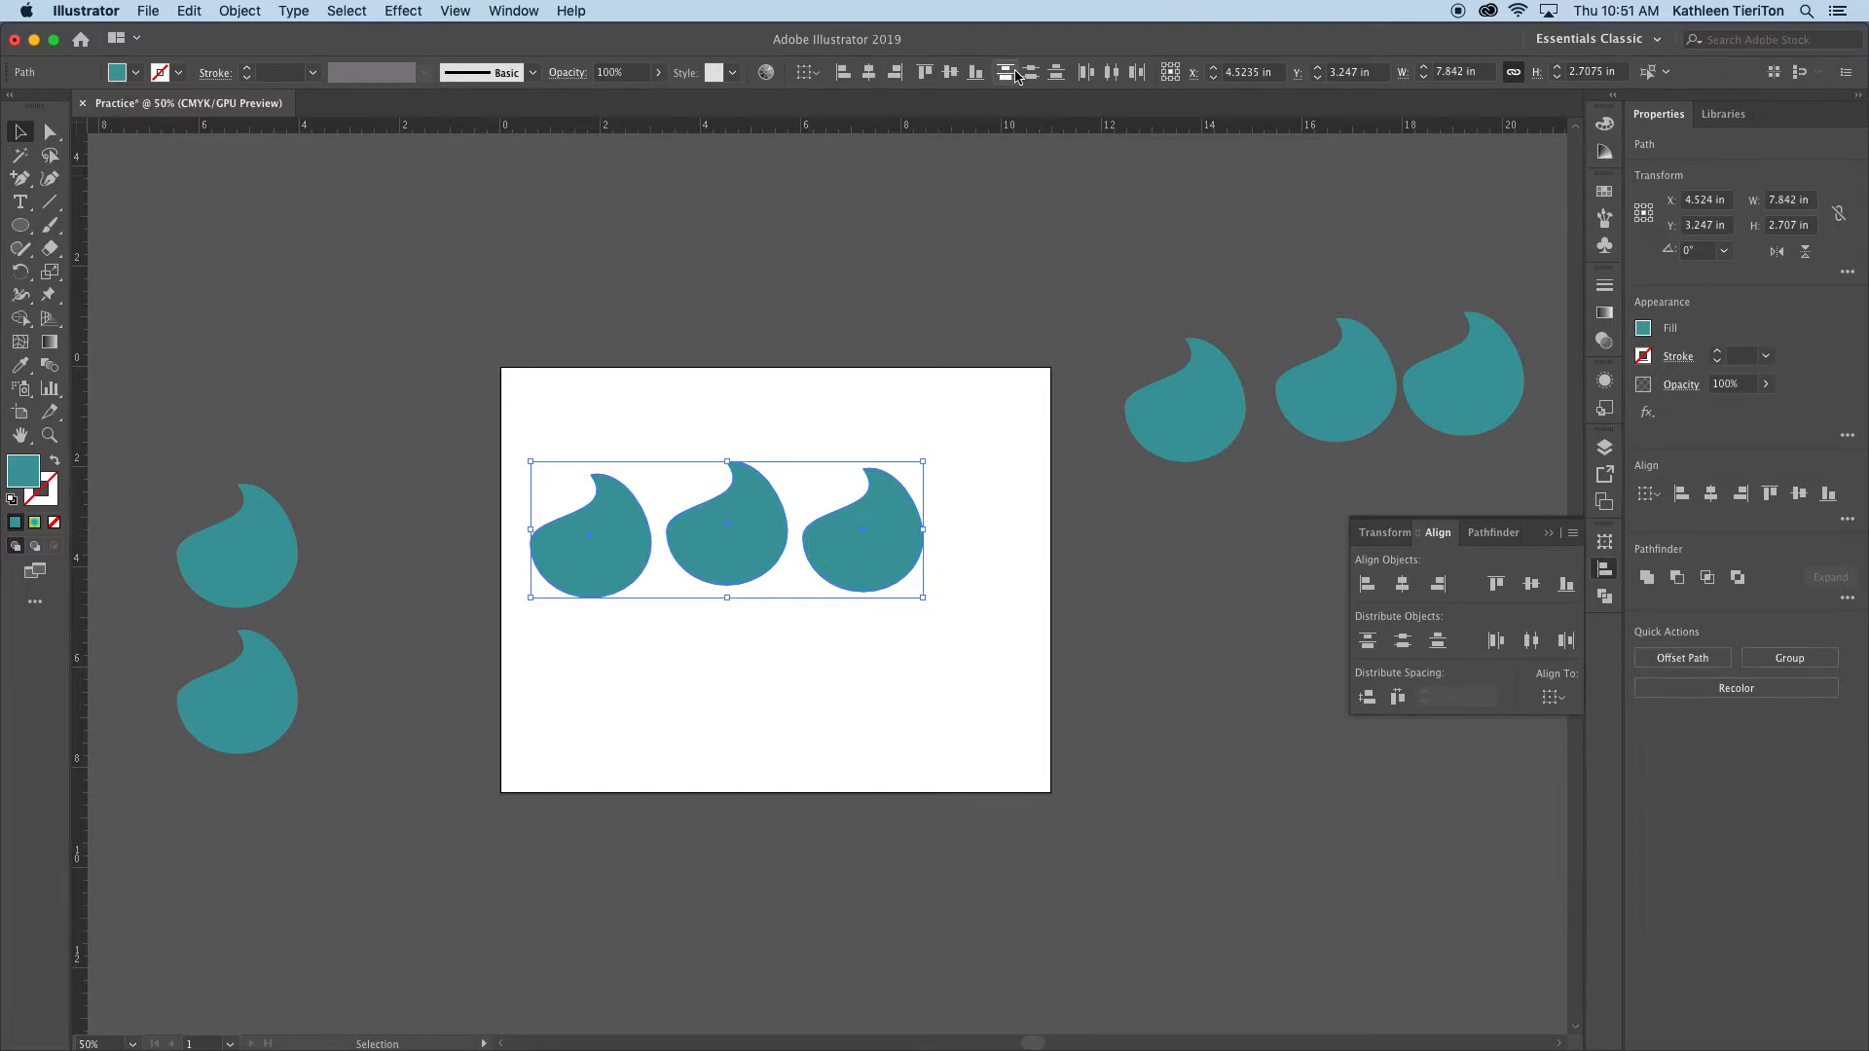
Align the three artboard shapes by their vertical centers, move them to the artboard's horizontal center and deselect them
click(952, 73)
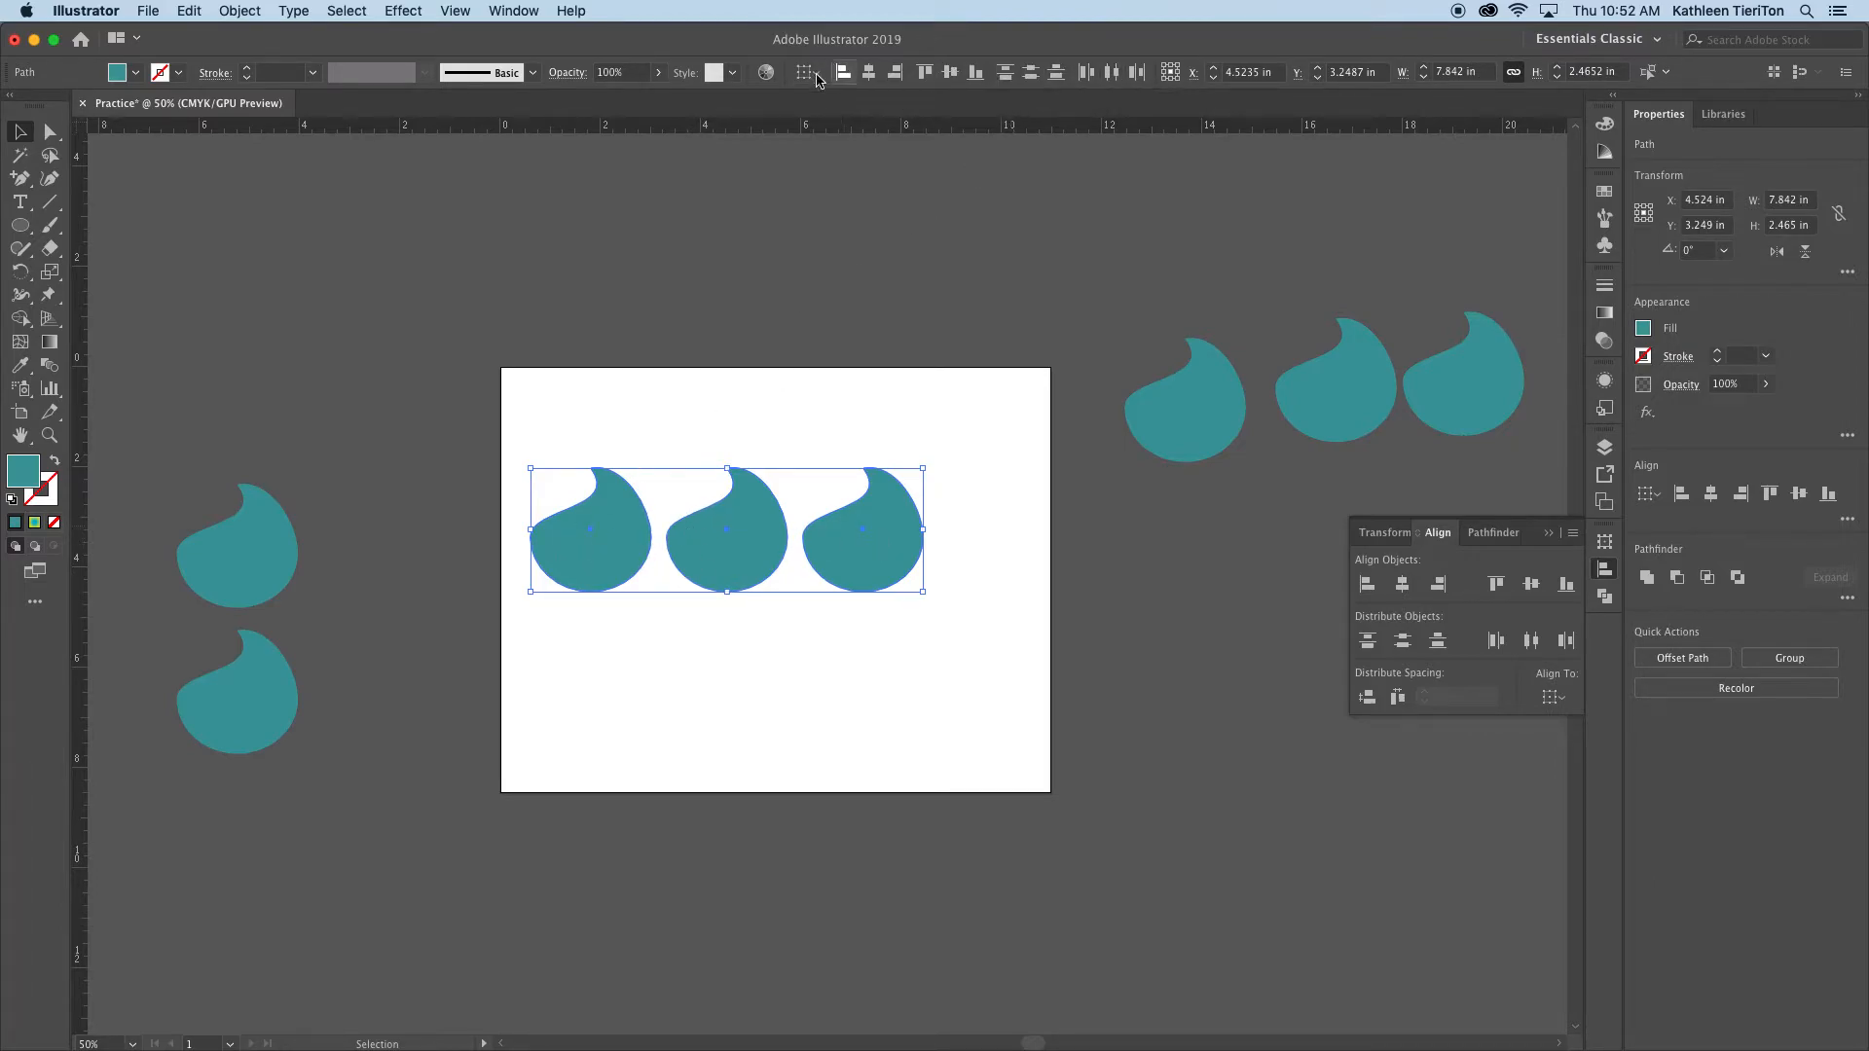
drag(861, 552, 879, 650)
click(879, 650)
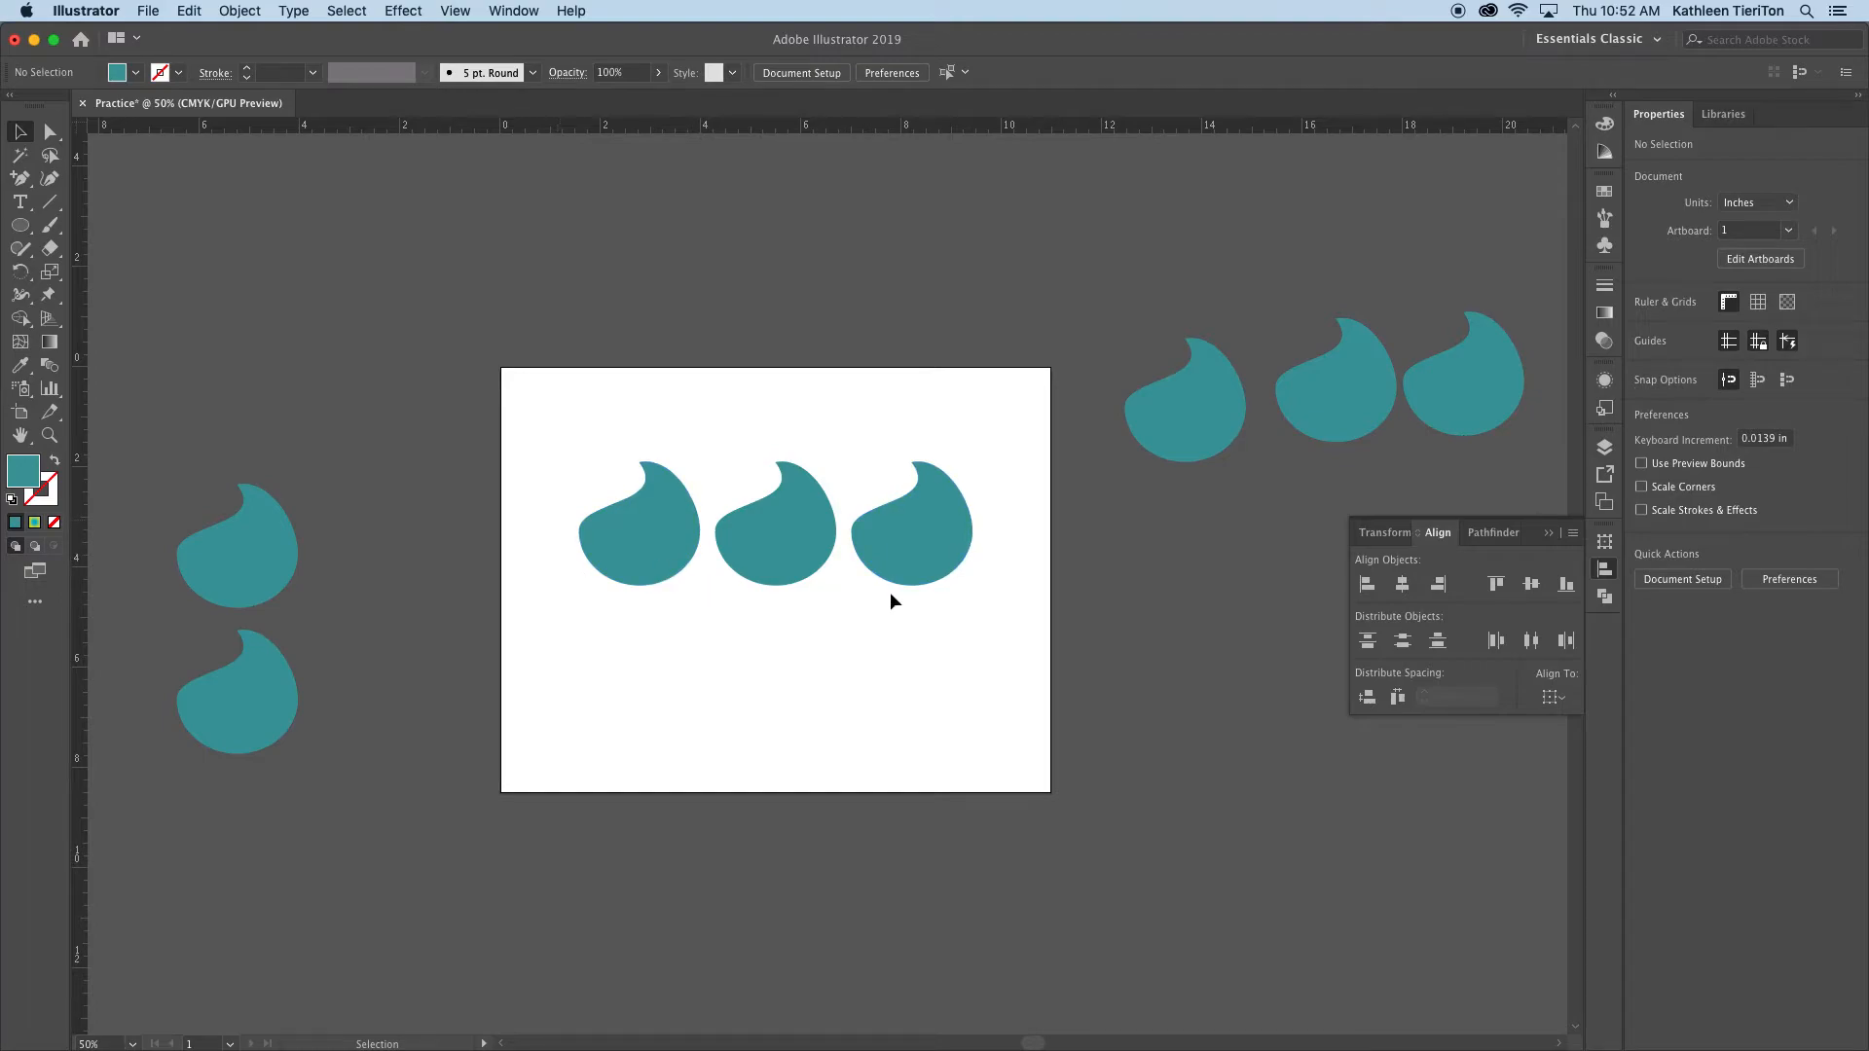
Show the grid and move the three shapes up until their tops sit 1 inch below the artboard's top edge
key(super+equal)
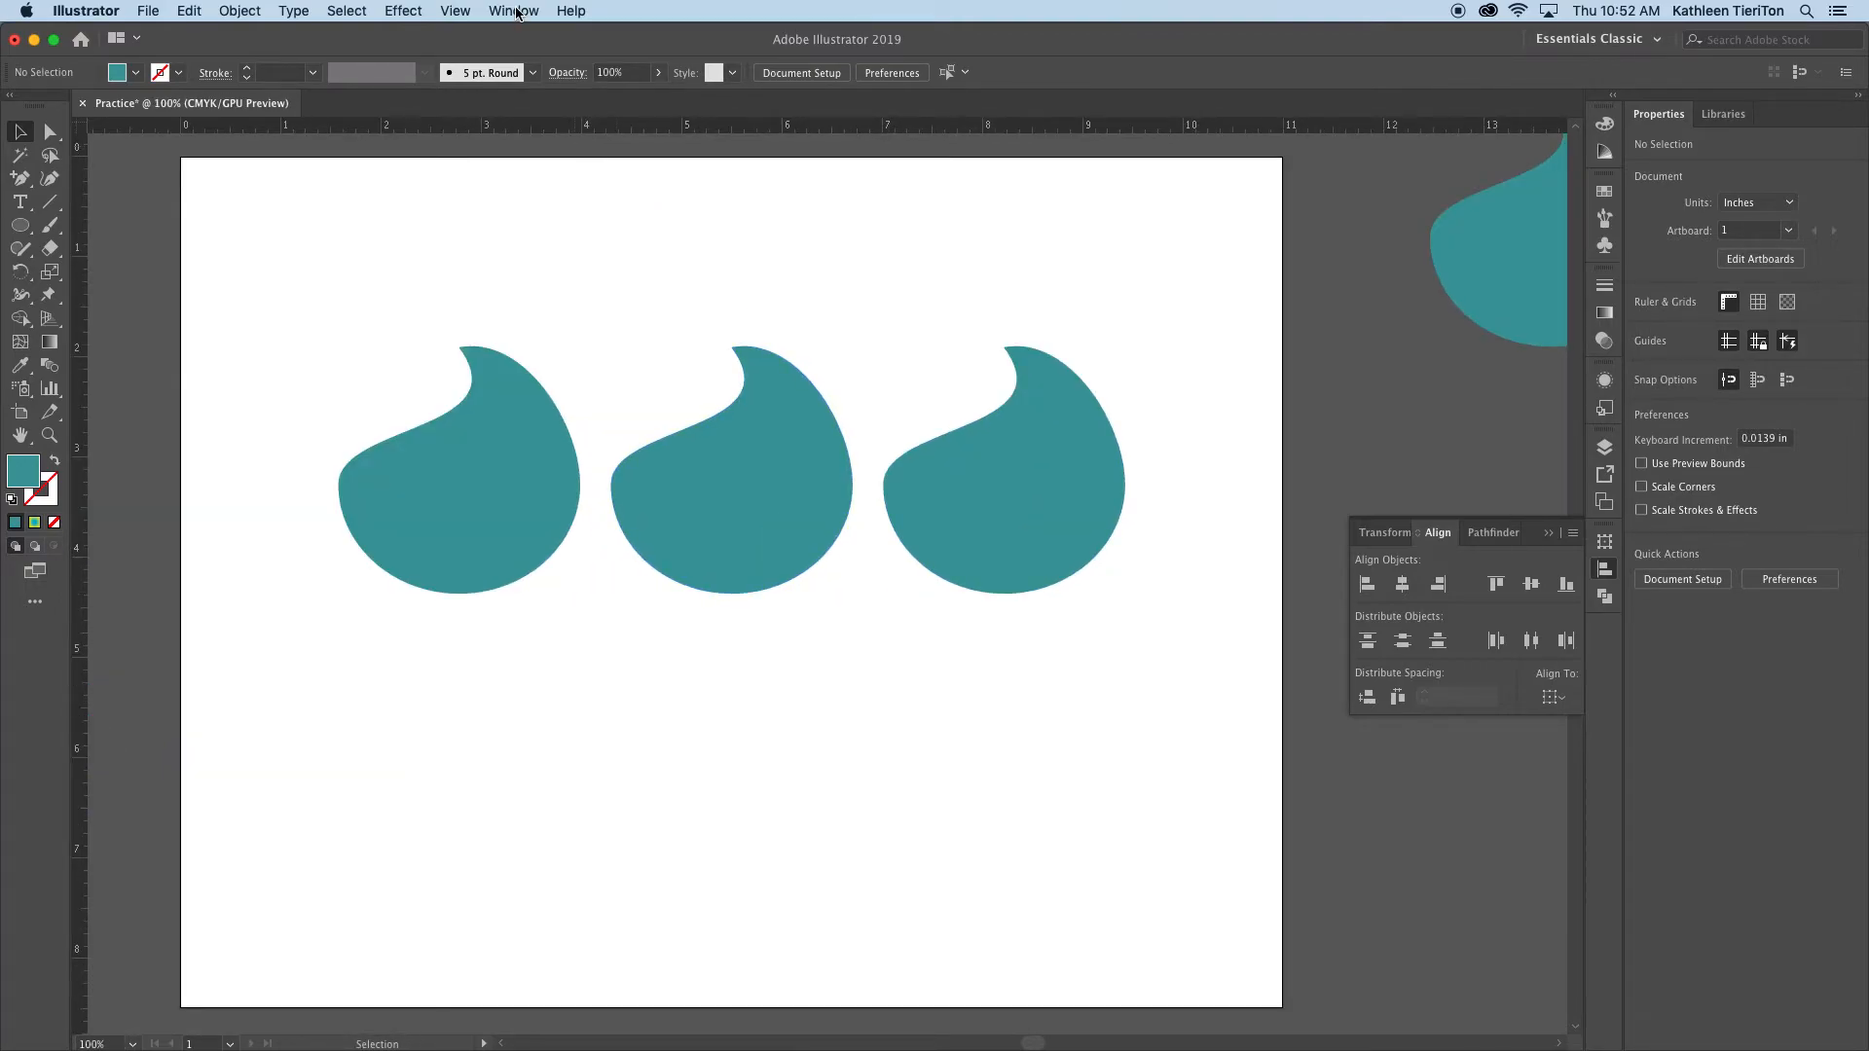
click(455, 11)
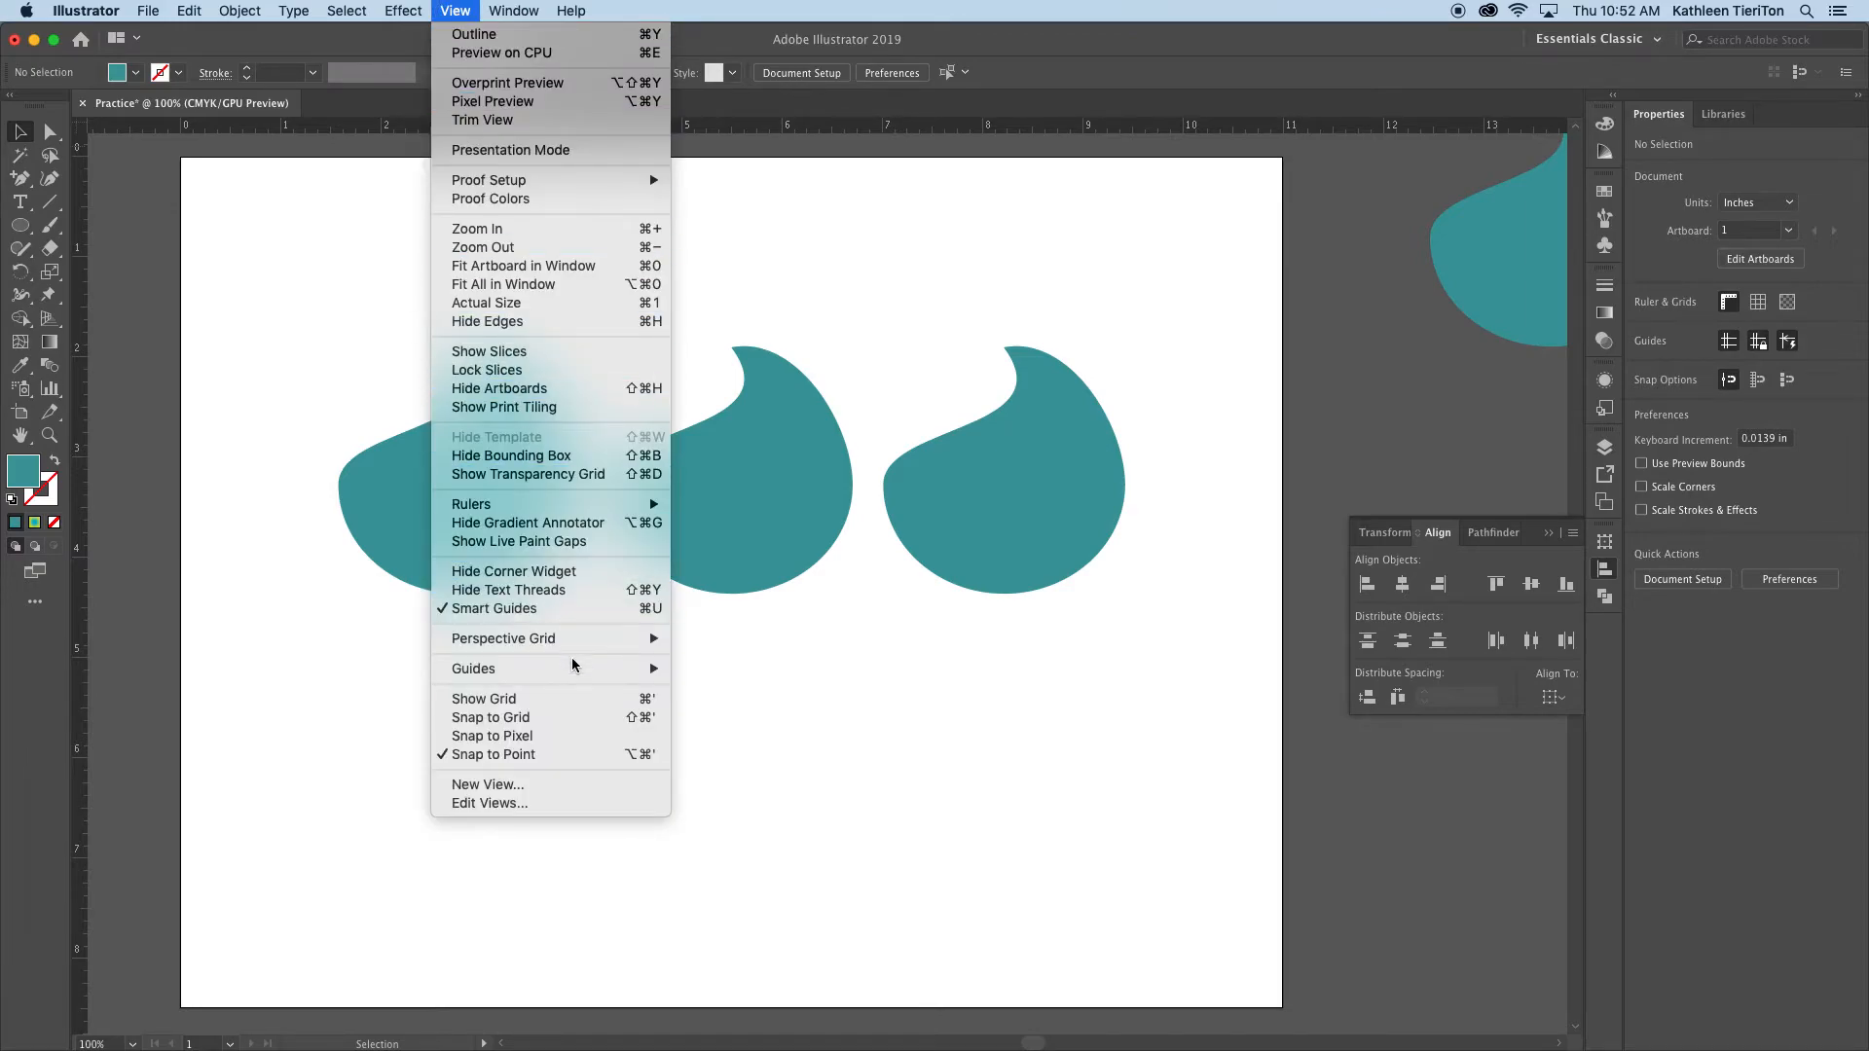
click(655, 699)
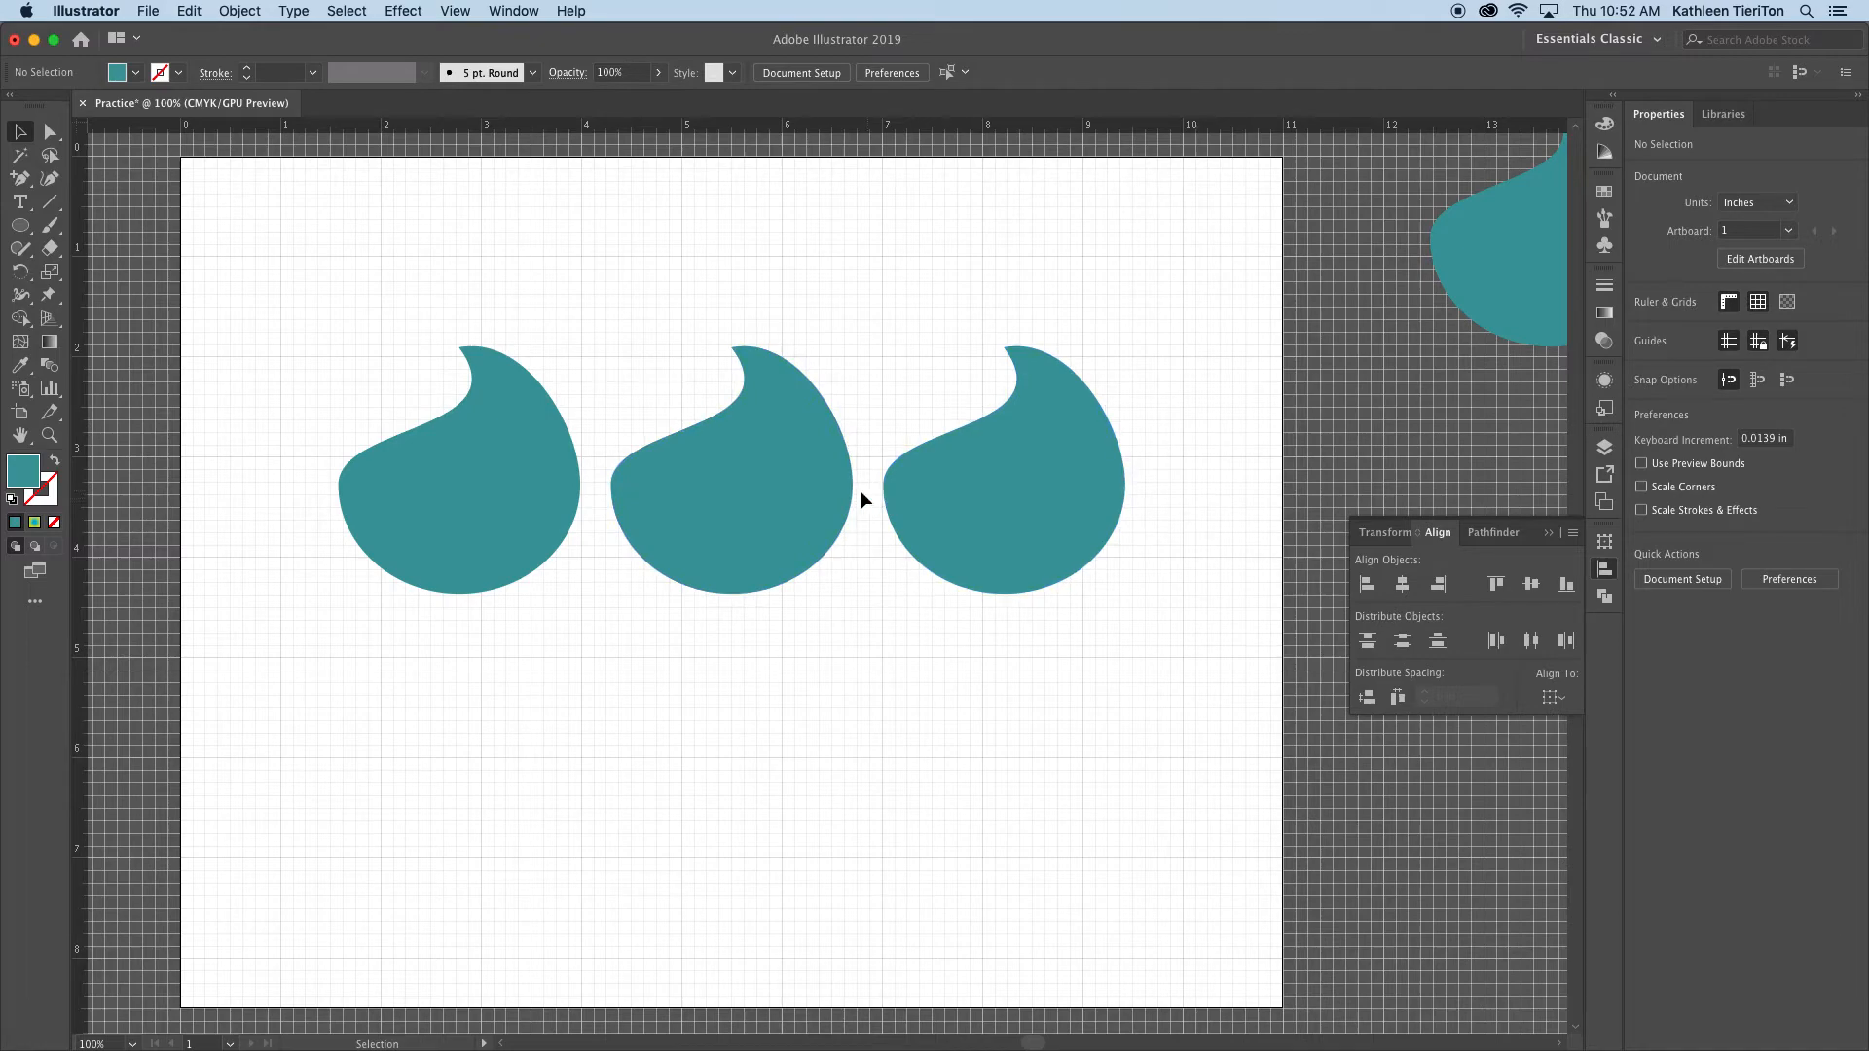
drag(265, 314, 1025, 425)
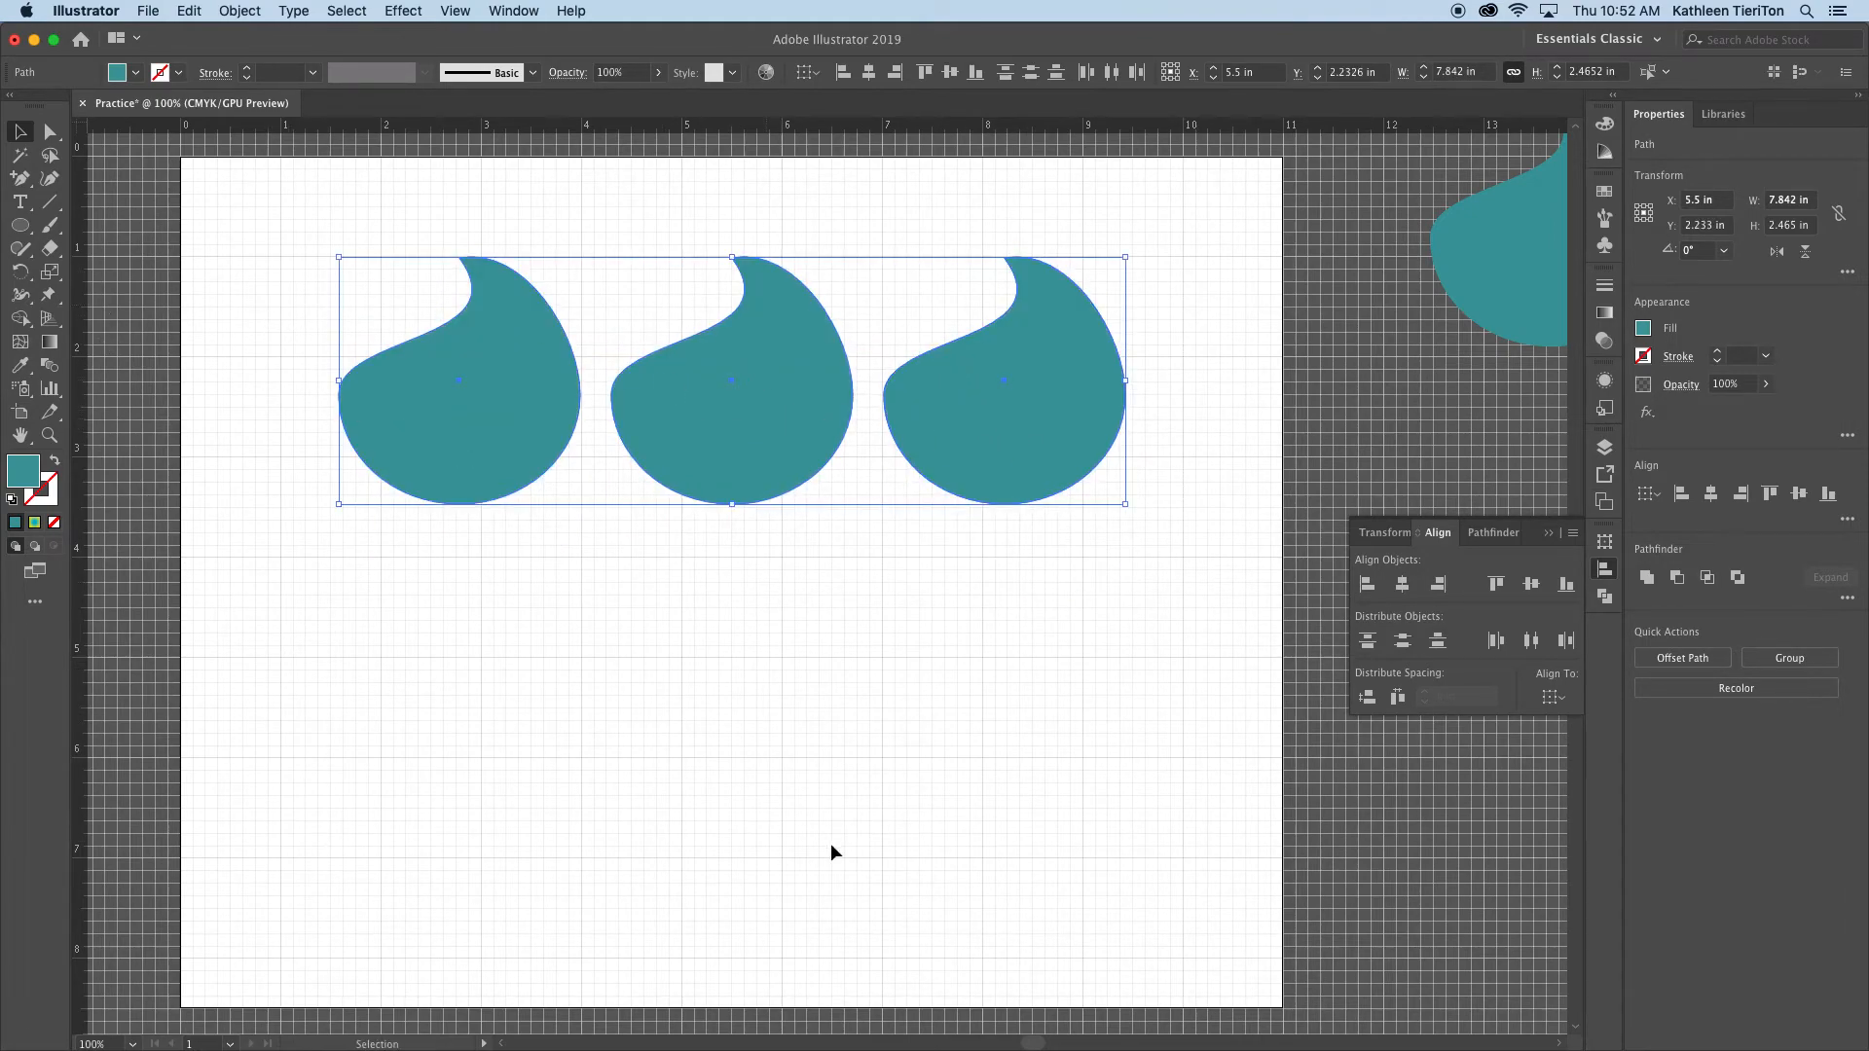
Hide the grid and deselect the three shapes
key(a)
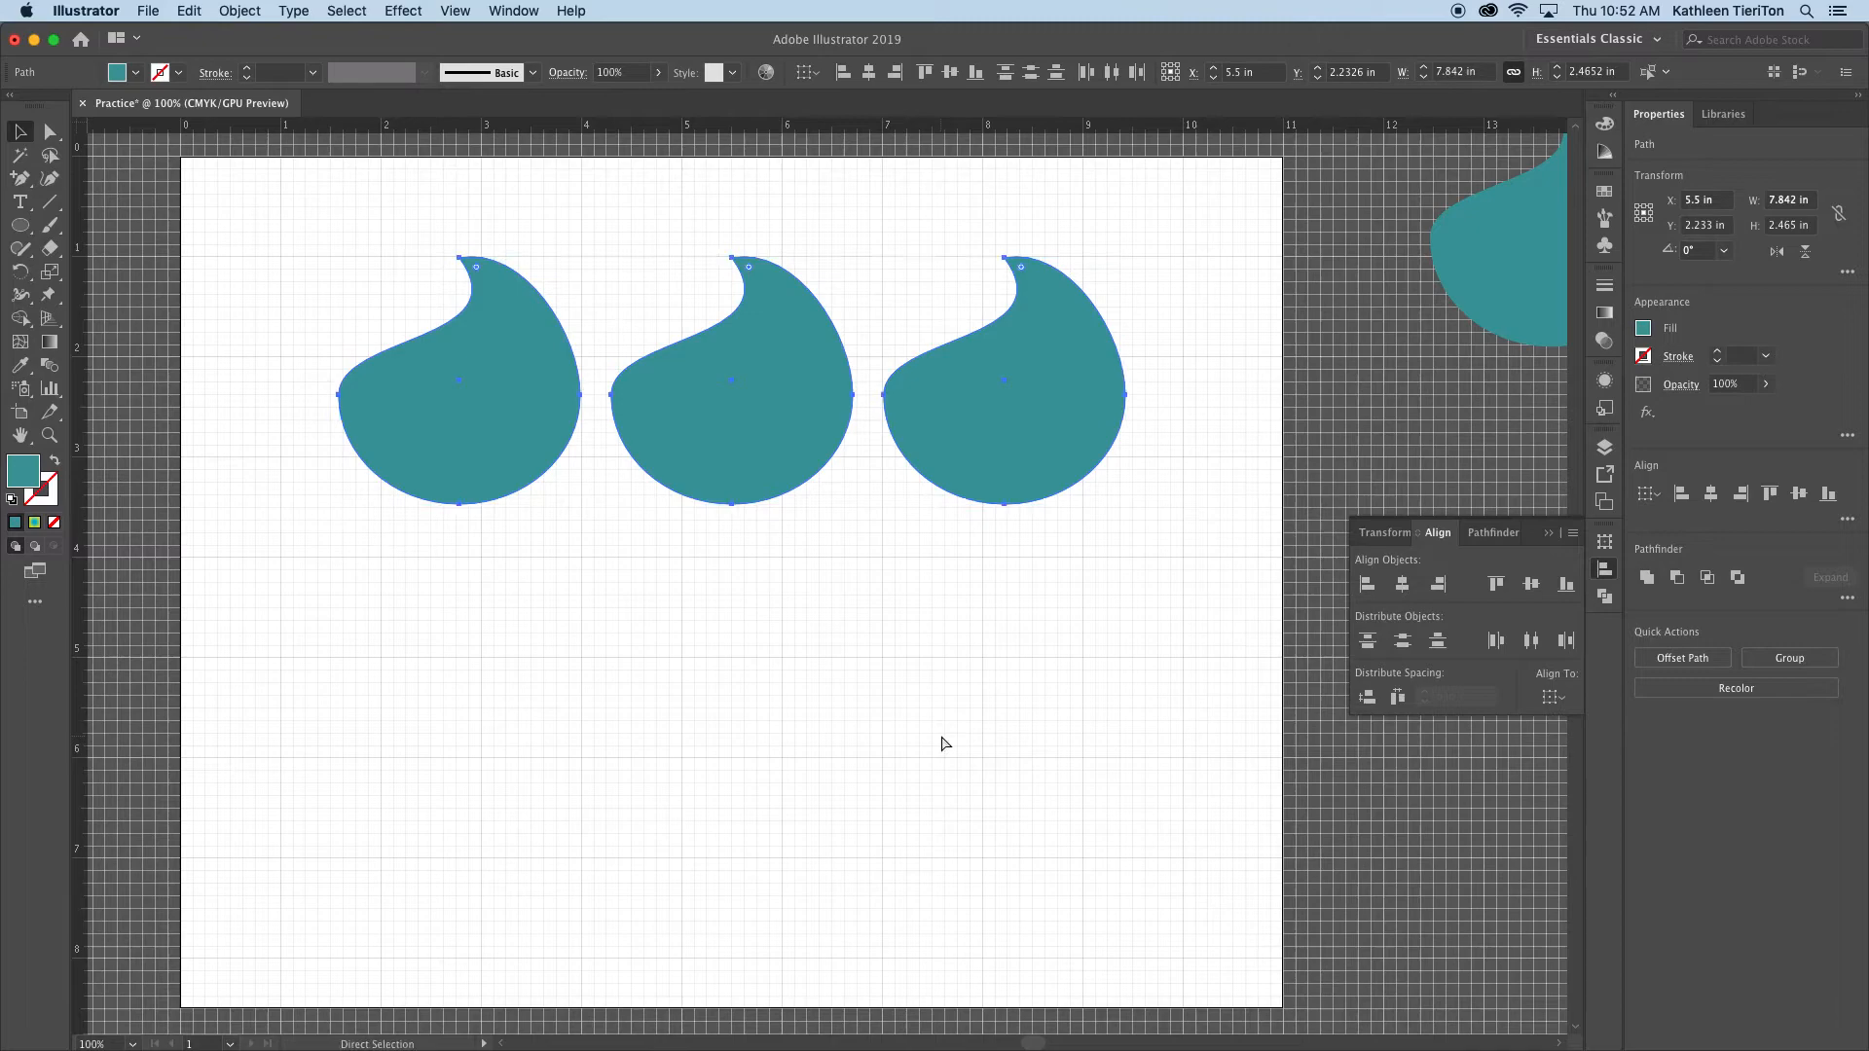
key(super+apostrophe)
key(v)
click(772, 744)
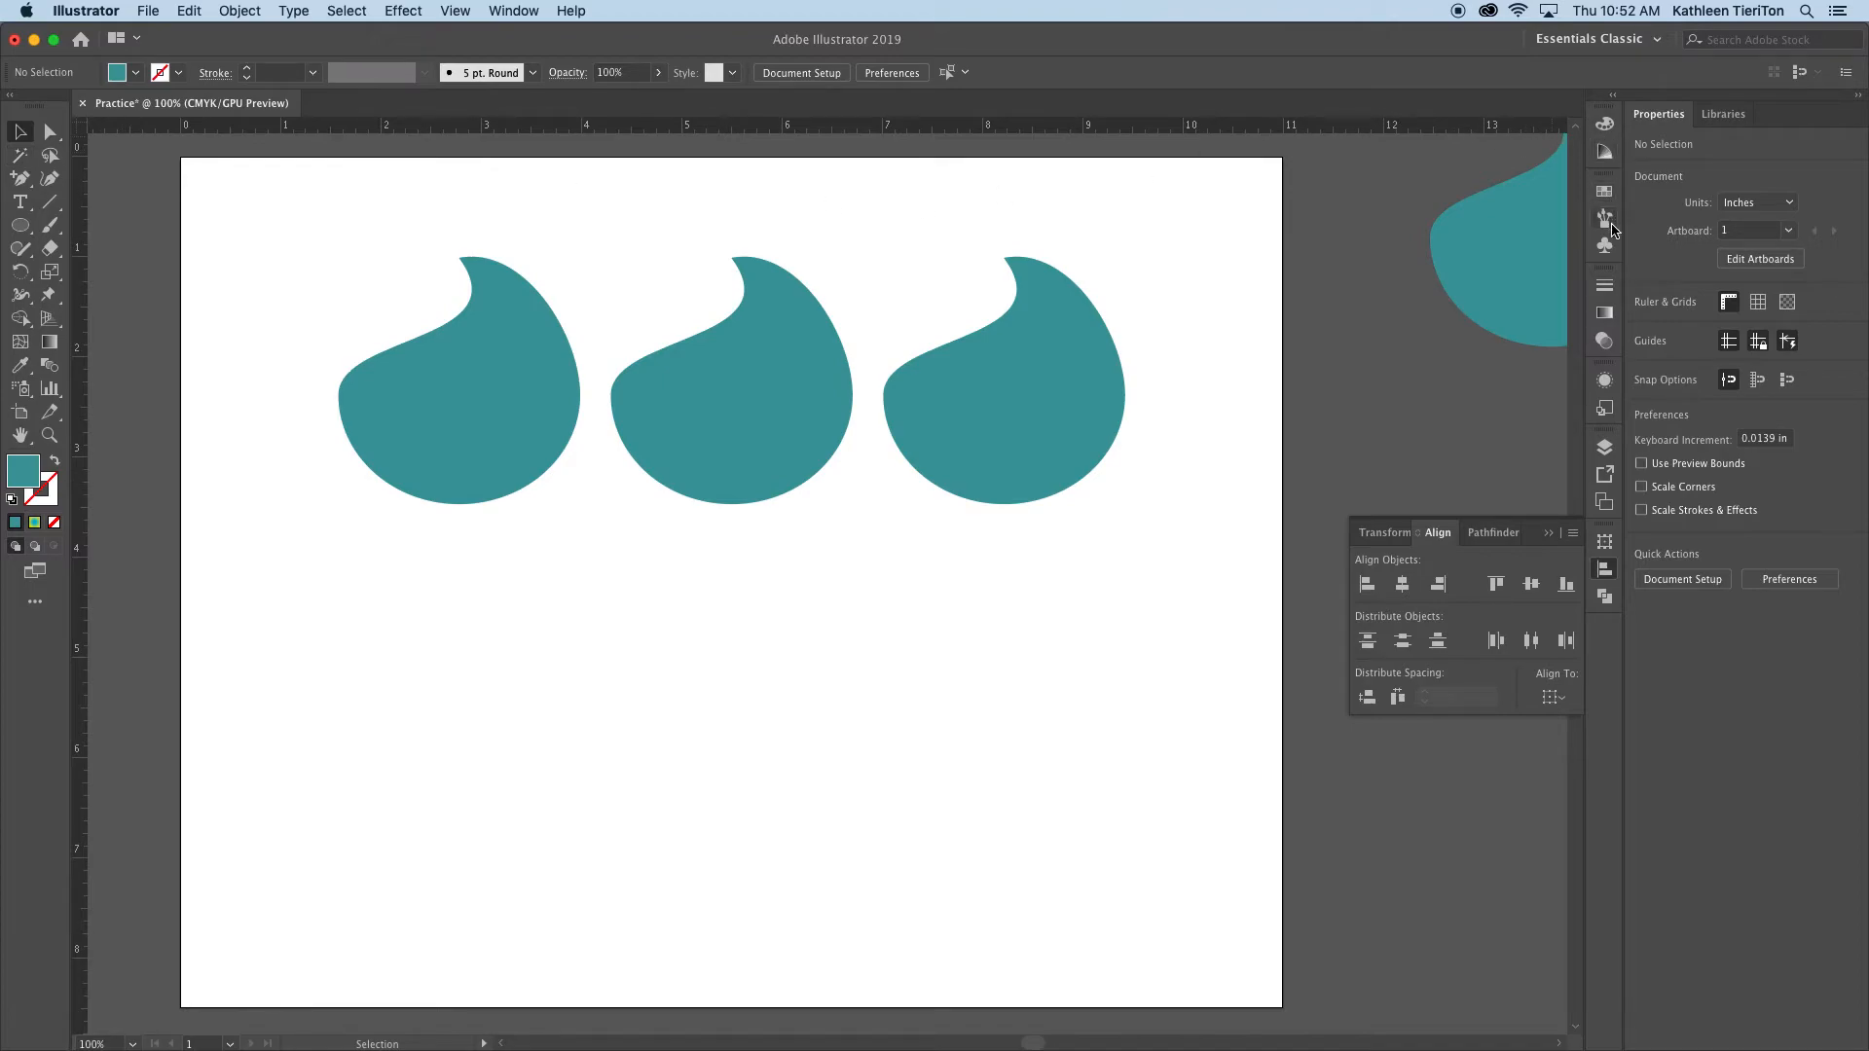
Show the full stroke options and give the left shape a 3 pt stroke
click(1606, 286)
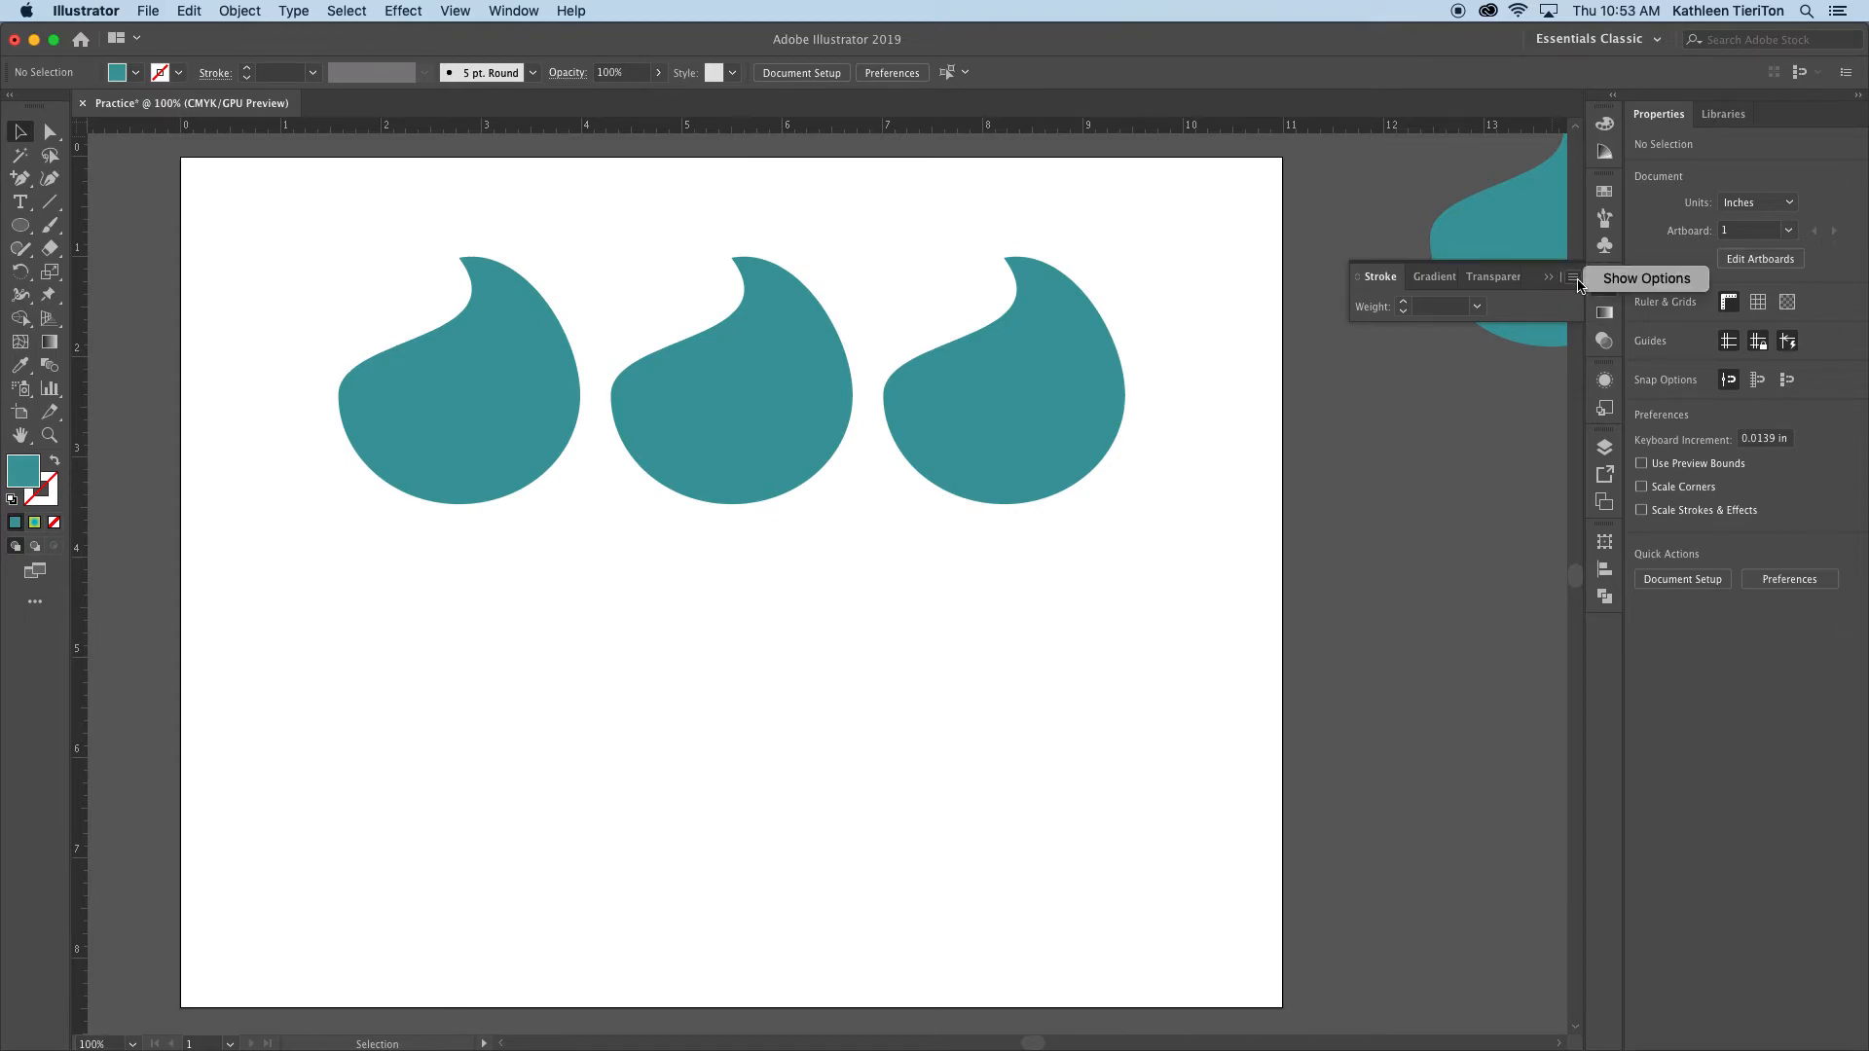
click(1574, 279)
click(1557, 284)
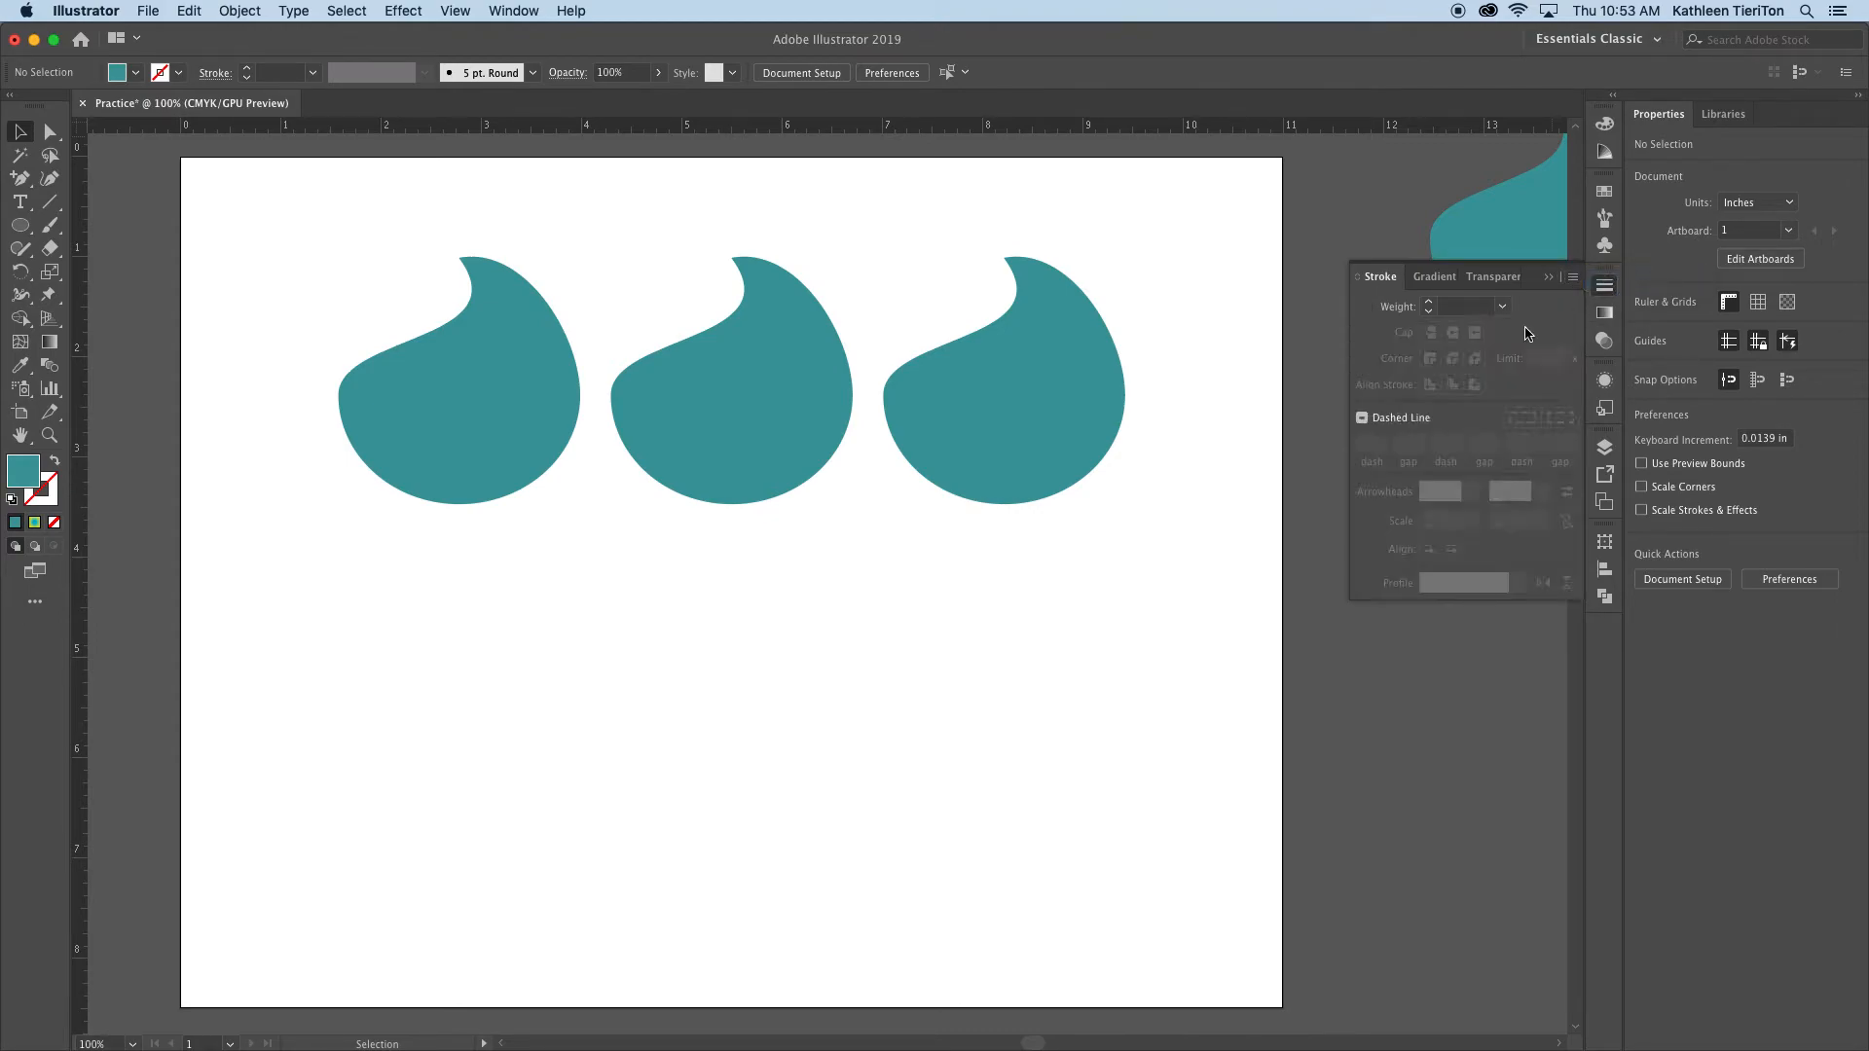
click(388, 381)
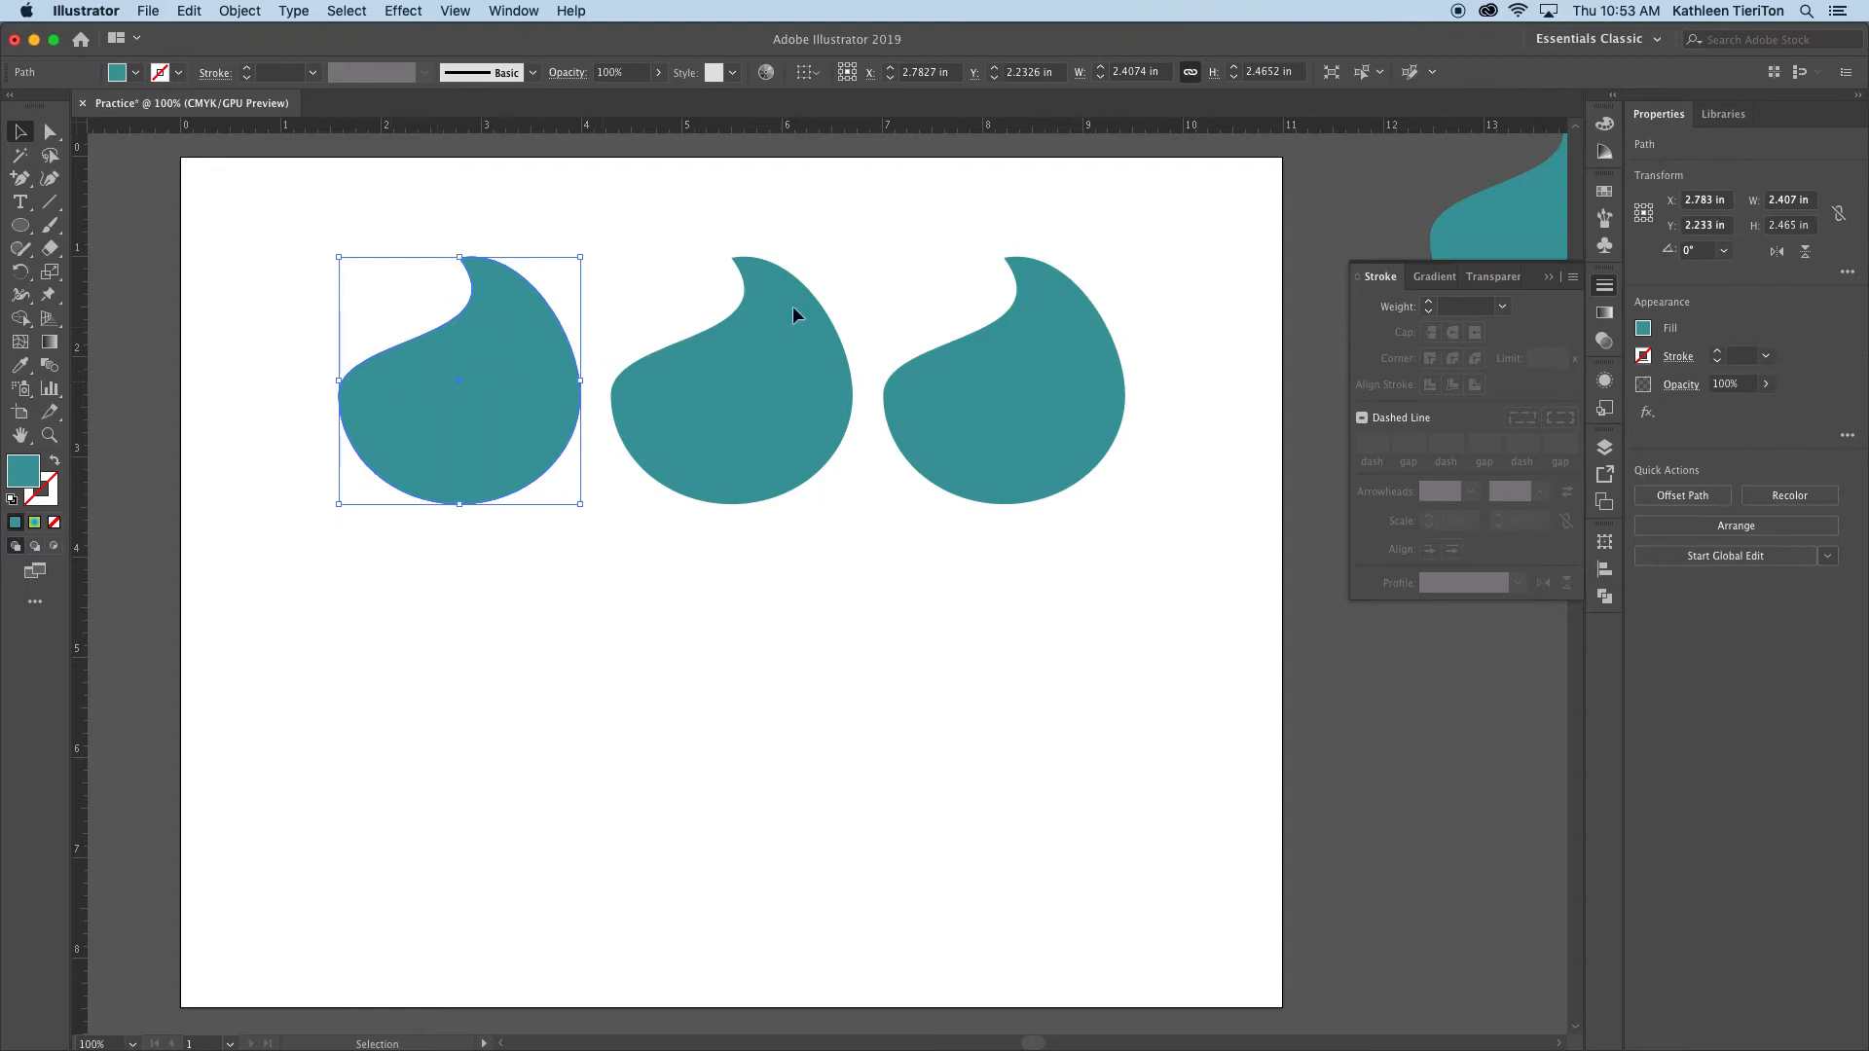
click(1501, 307)
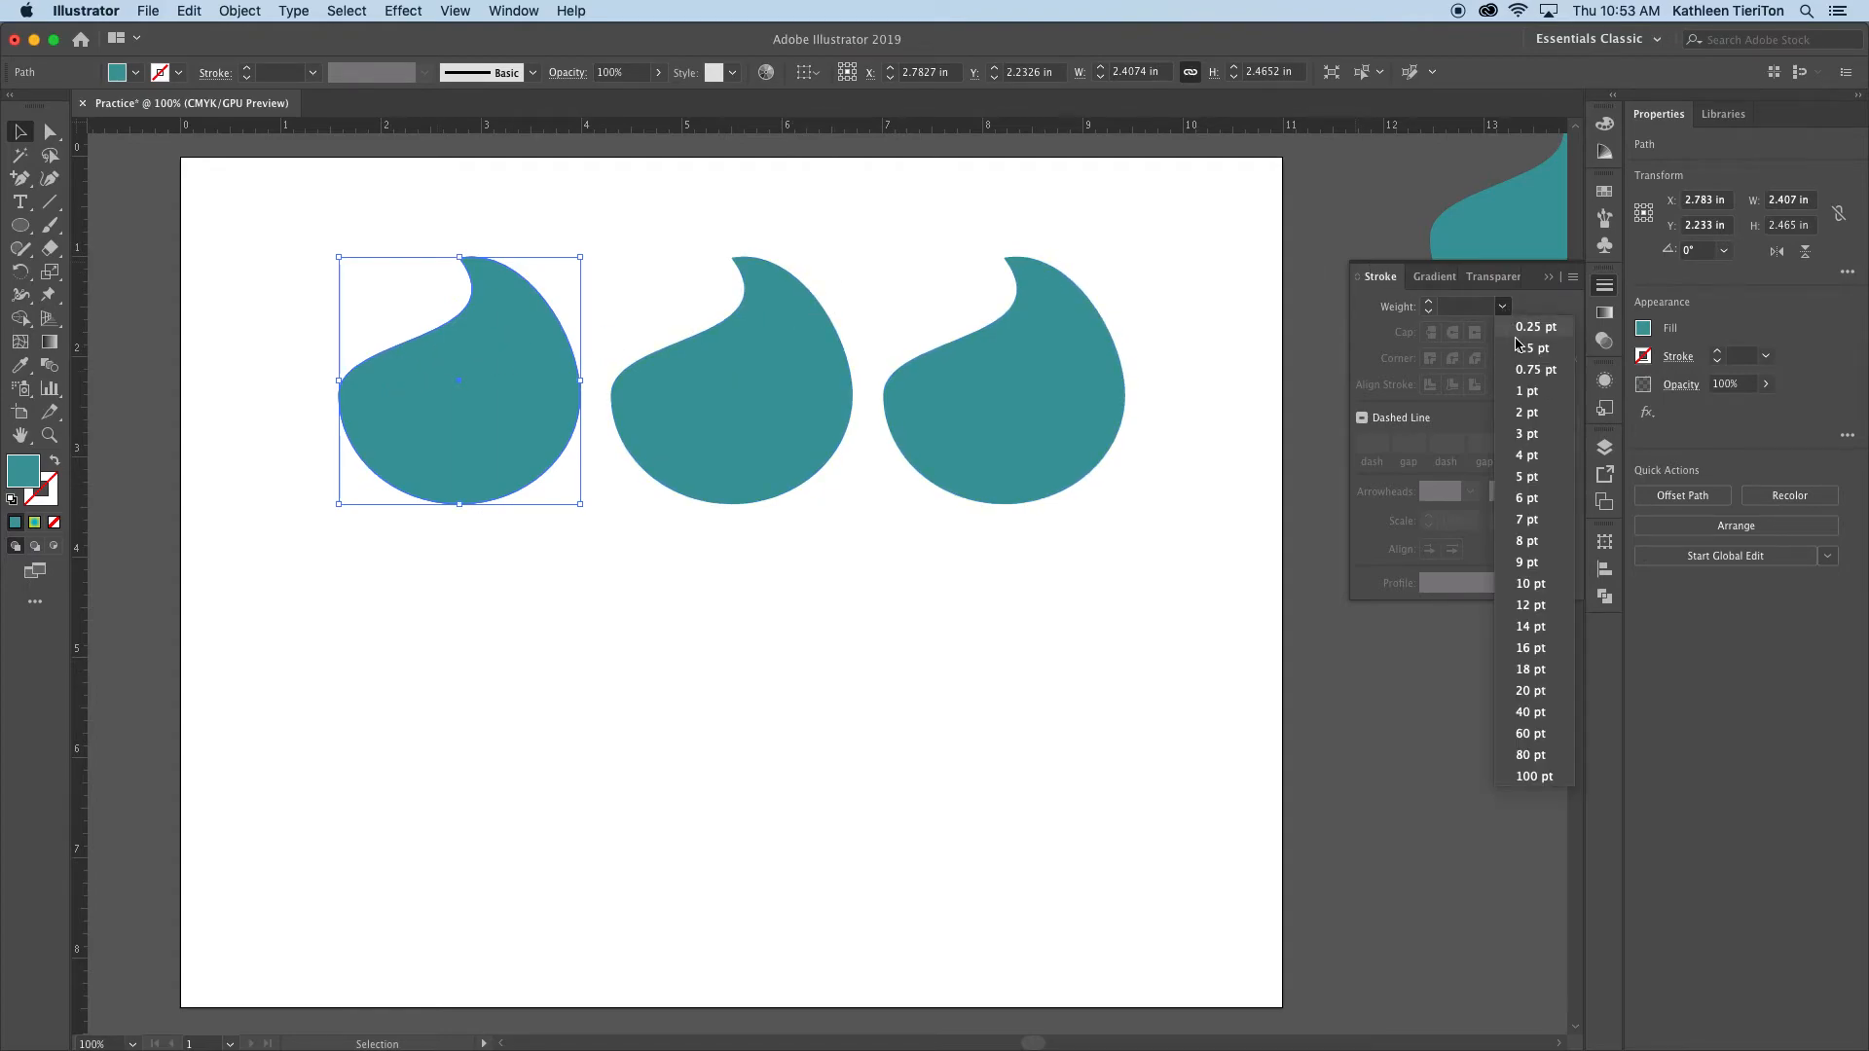
click(1531, 437)
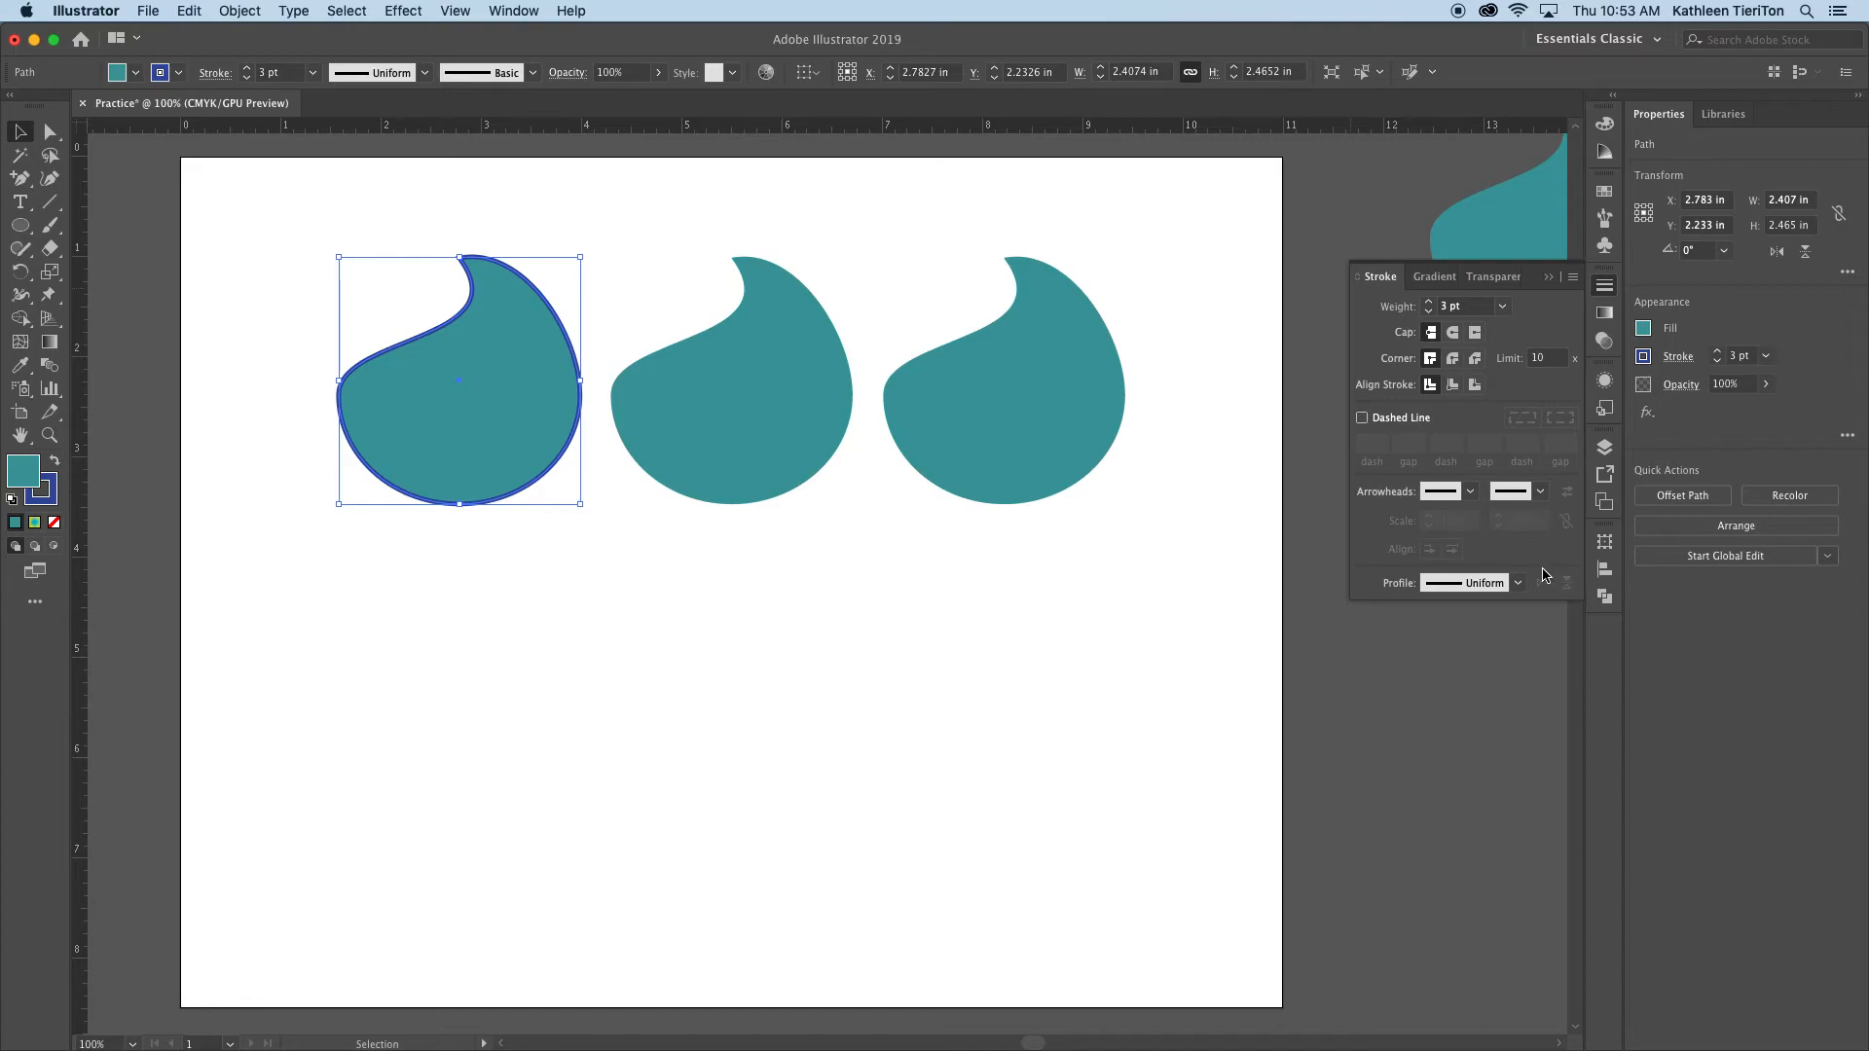
Try the lens-shaped and the tapered teardrop width profiles on the left shape's stroke, and restore the Uniform profile
click(1518, 584)
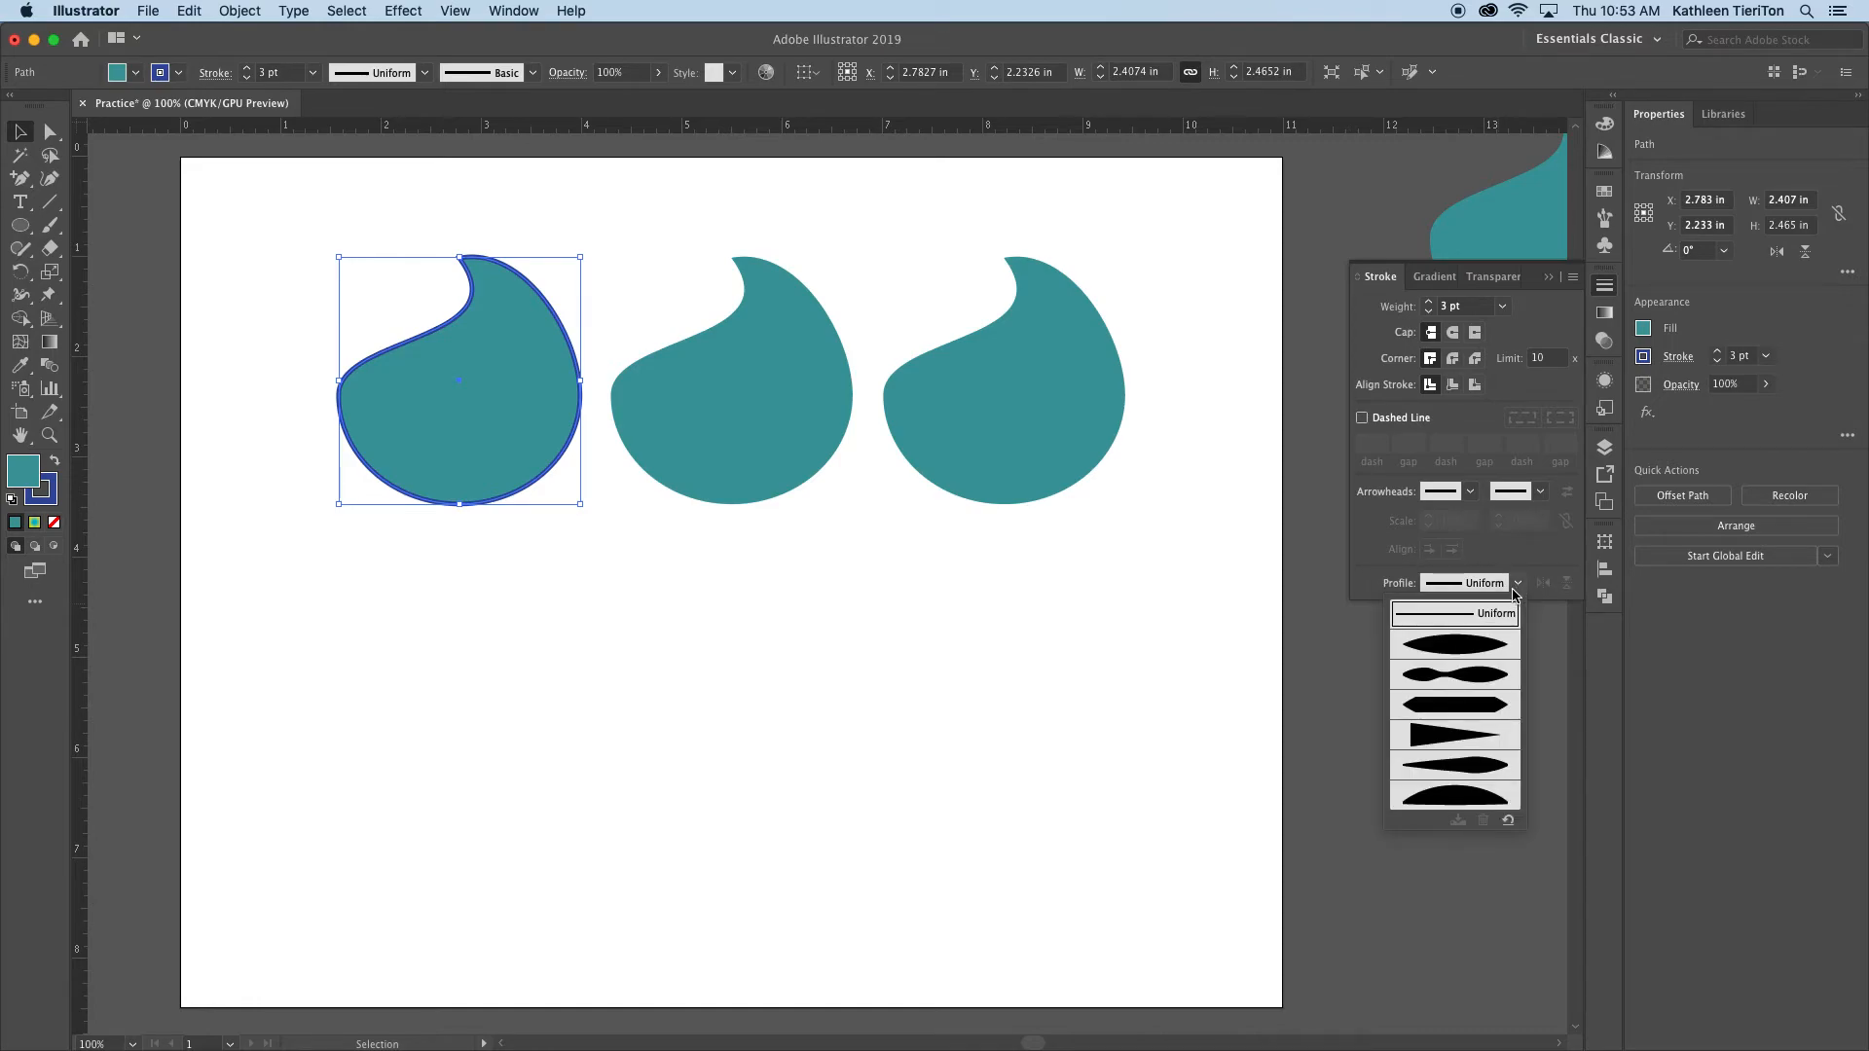
click(1486, 642)
click(725, 633)
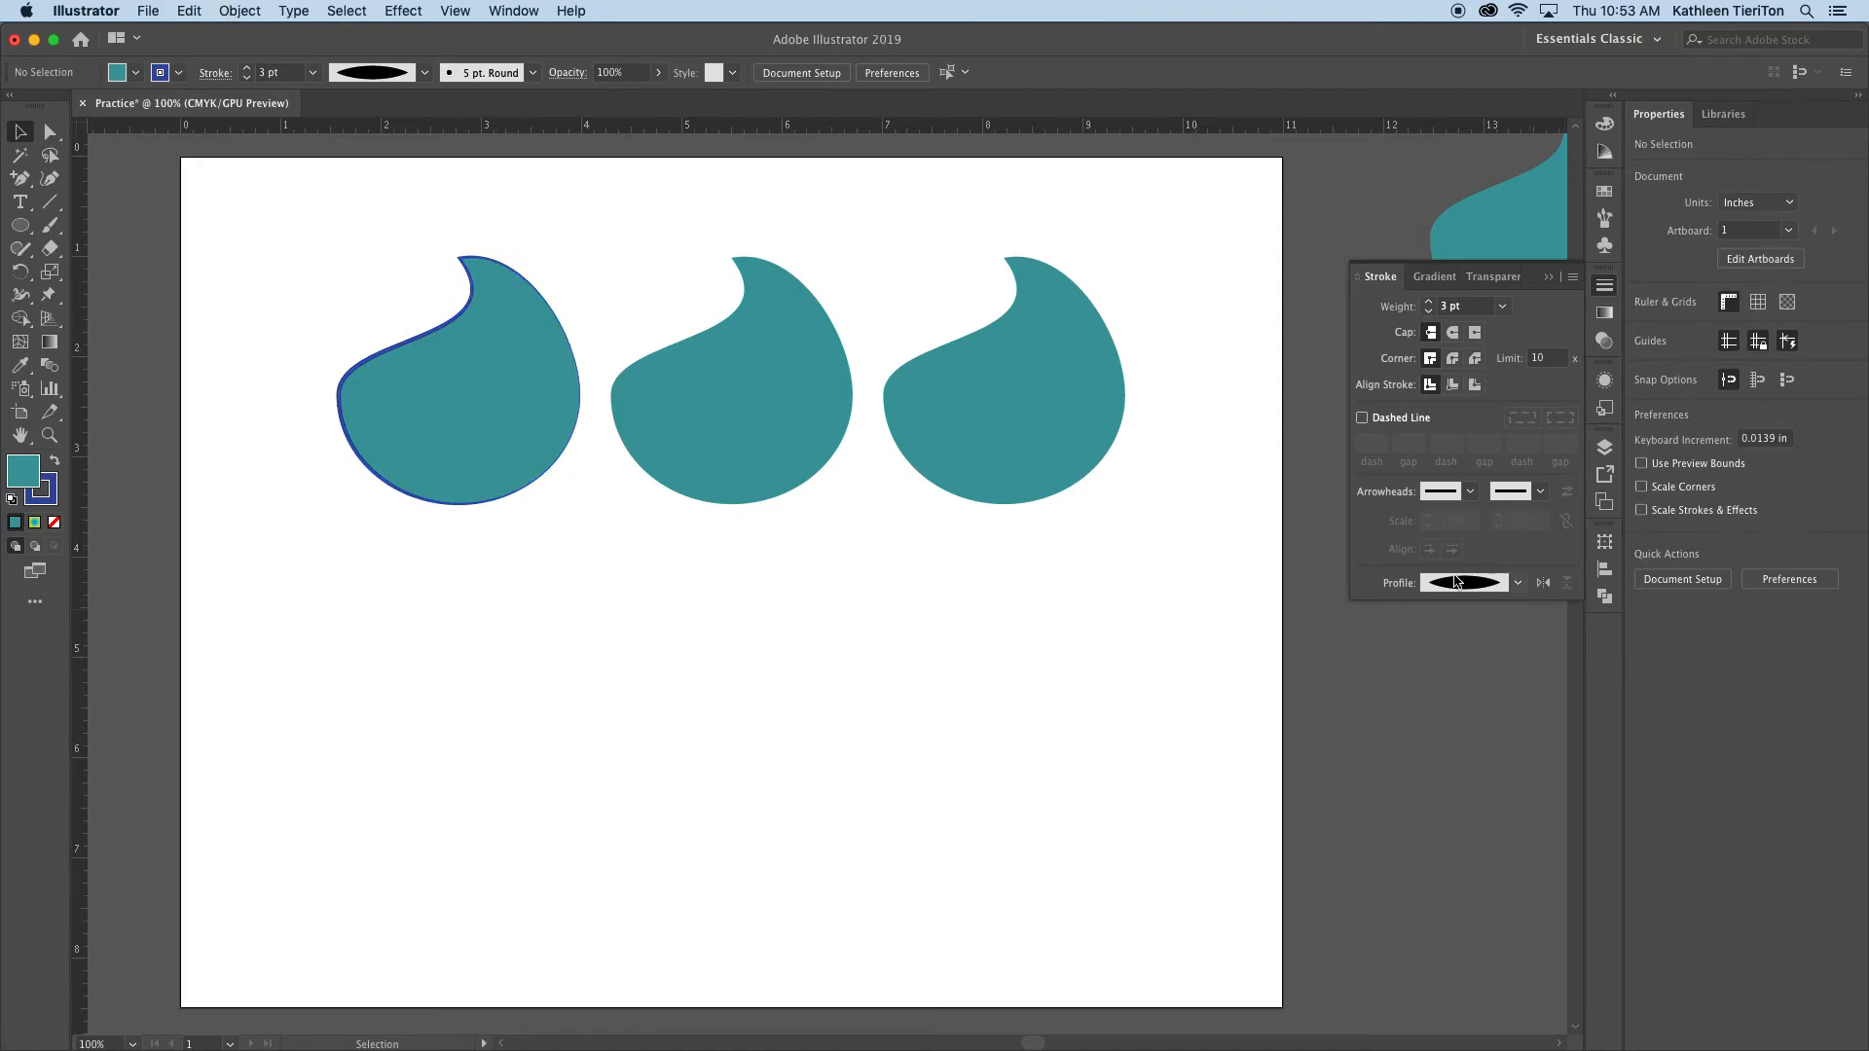
click(454, 466)
click(1518, 583)
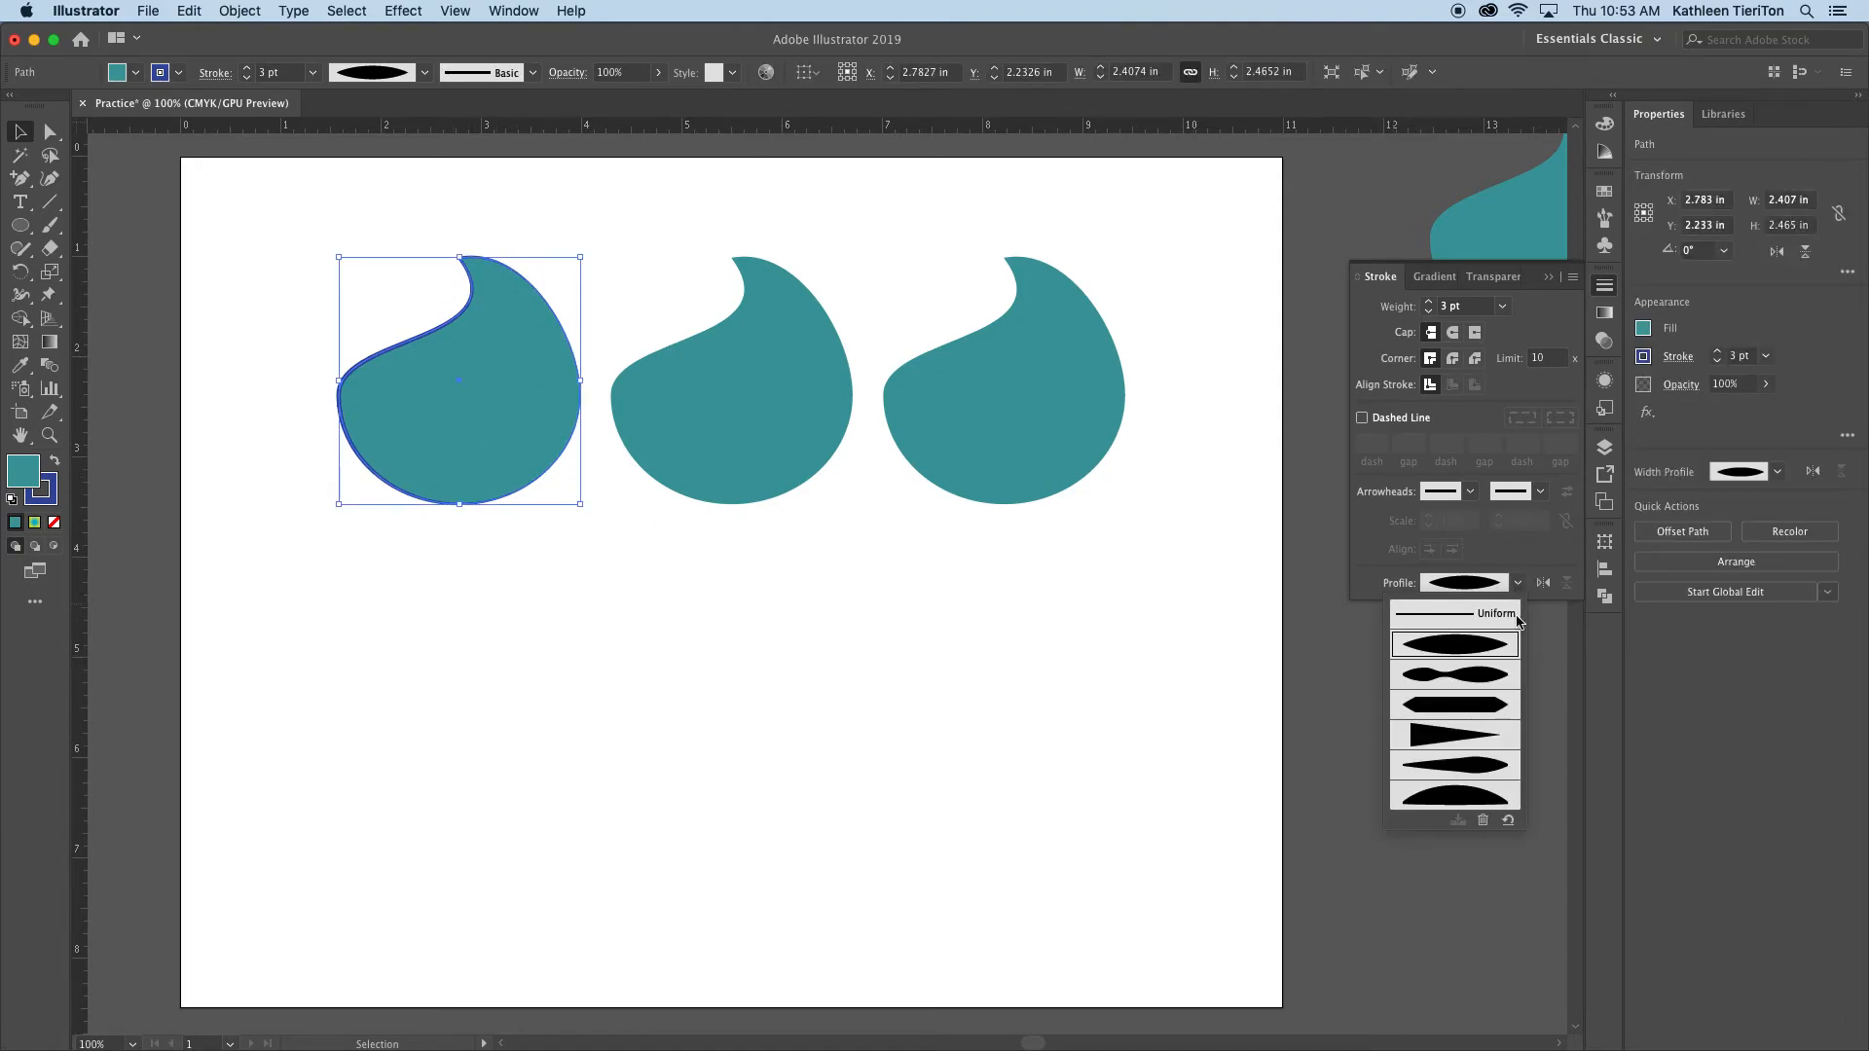
click(1479, 766)
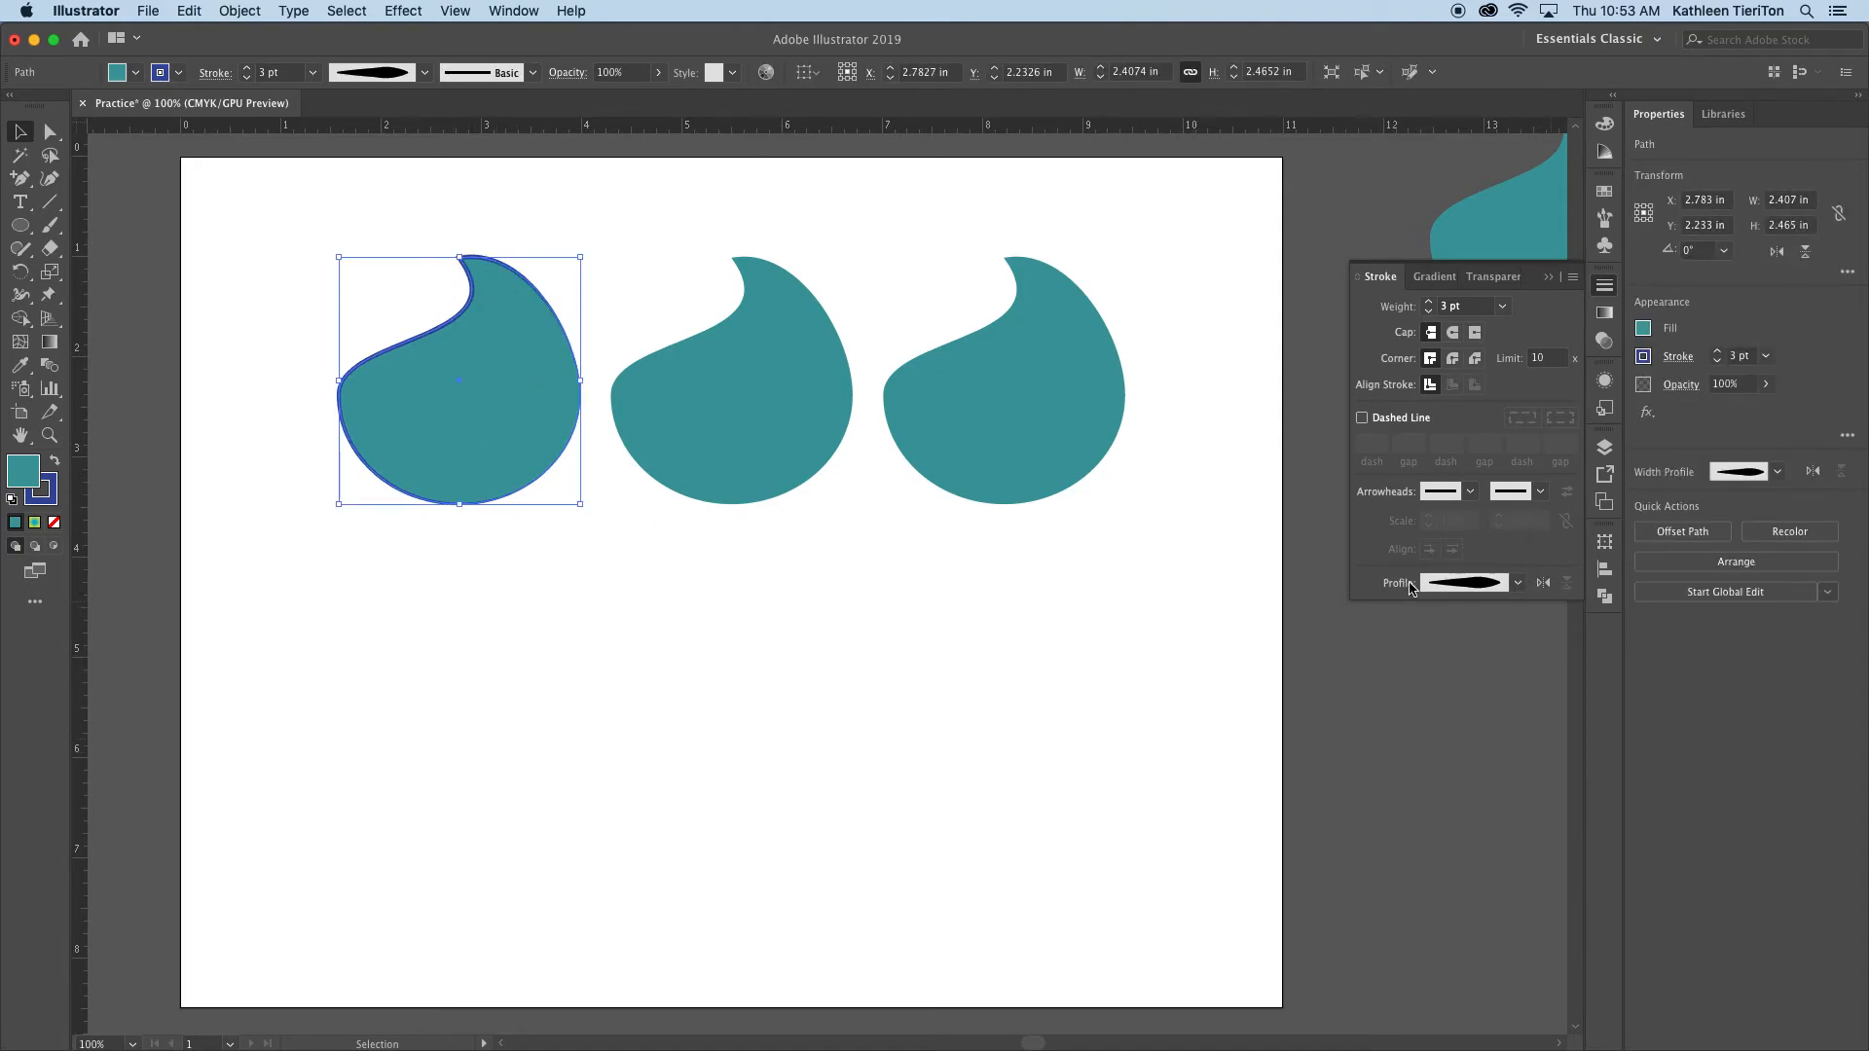
click(1515, 585)
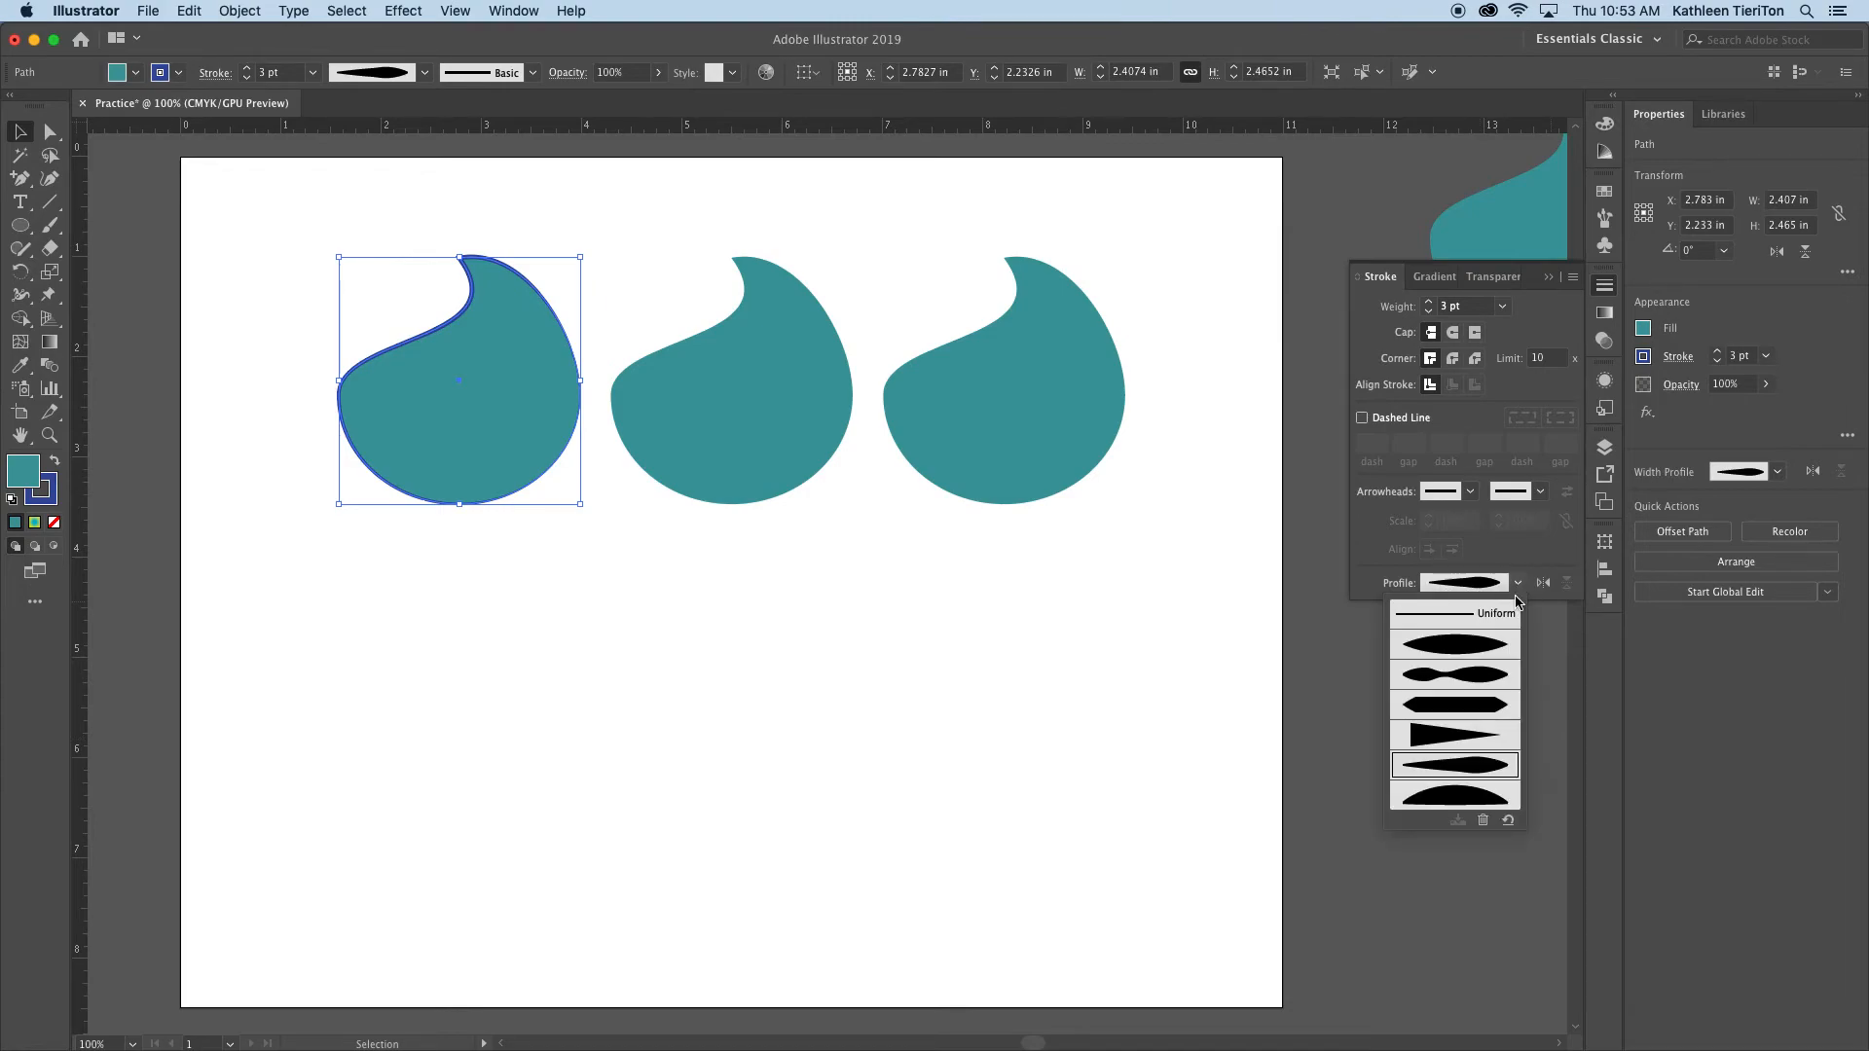
click(1453, 617)
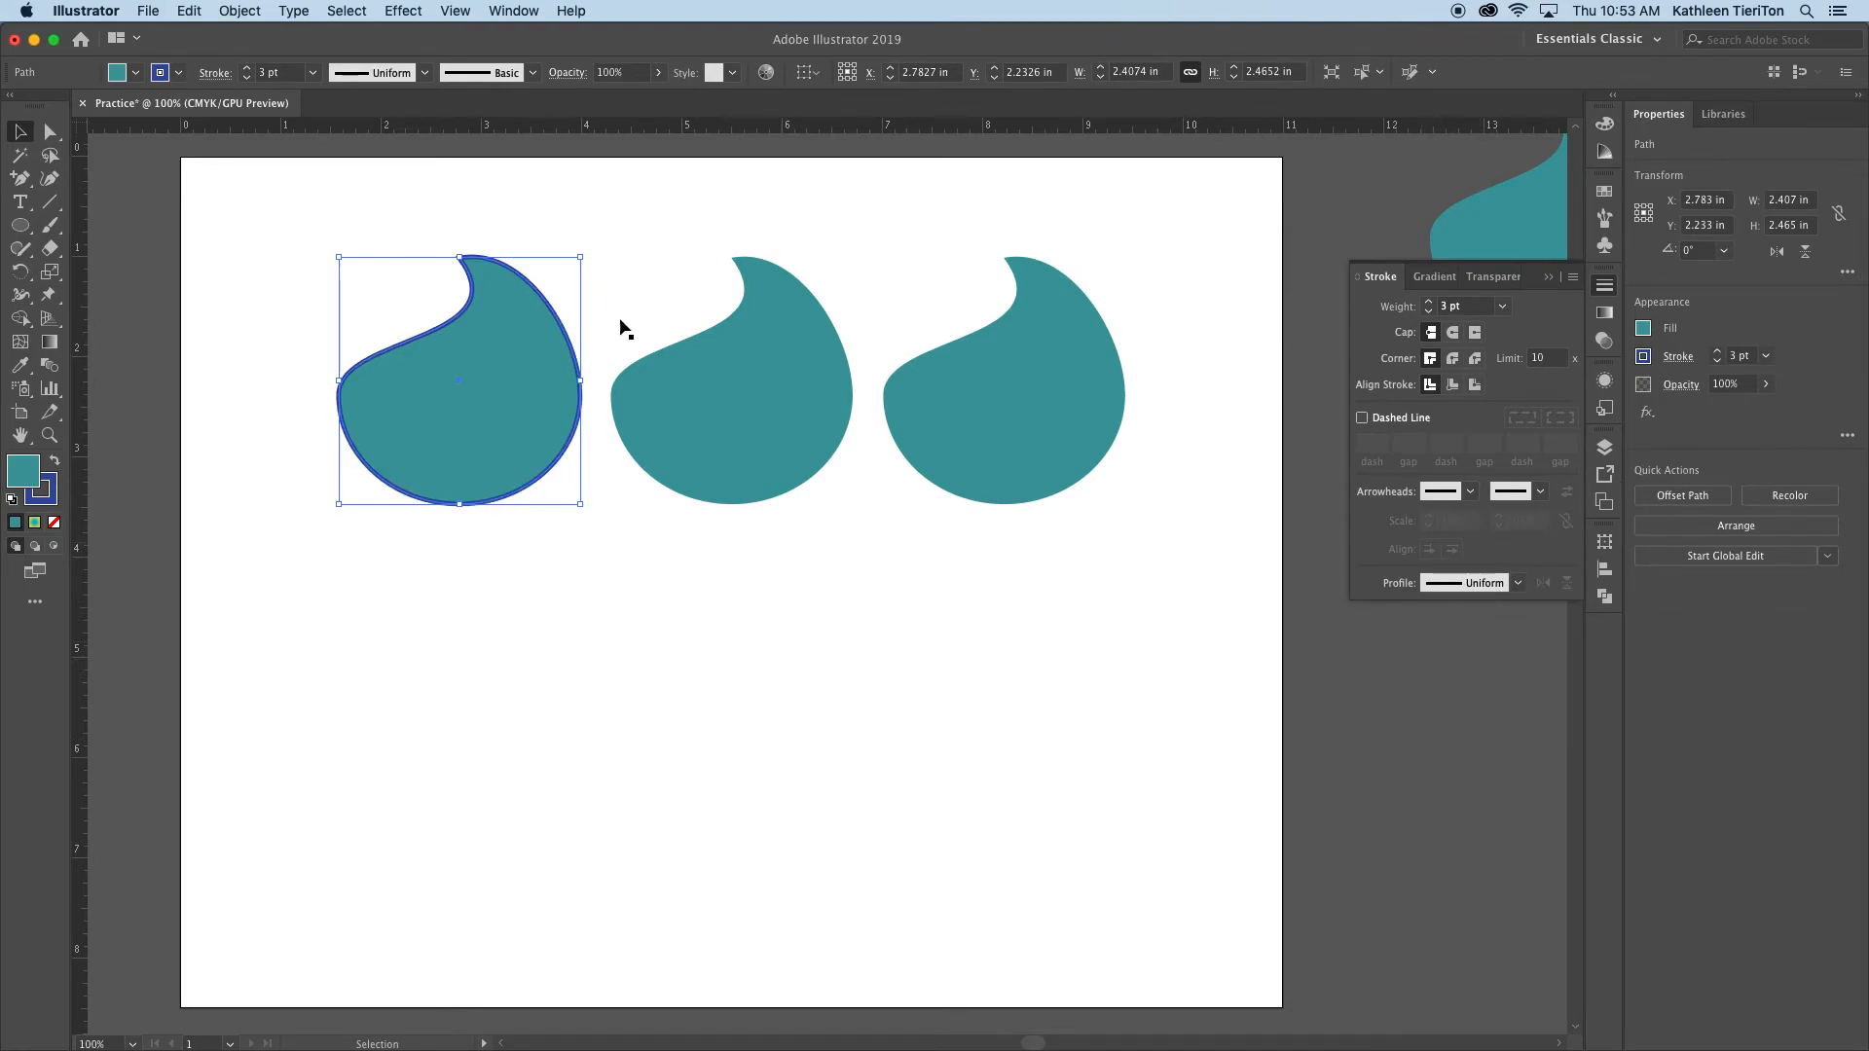
Reselect the left shape after viewing it unselected, and show the brush collection with more rows in view
click(508, 574)
click(501, 438)
click(1605, 219)
drag(1472, 312, 1470, 426)
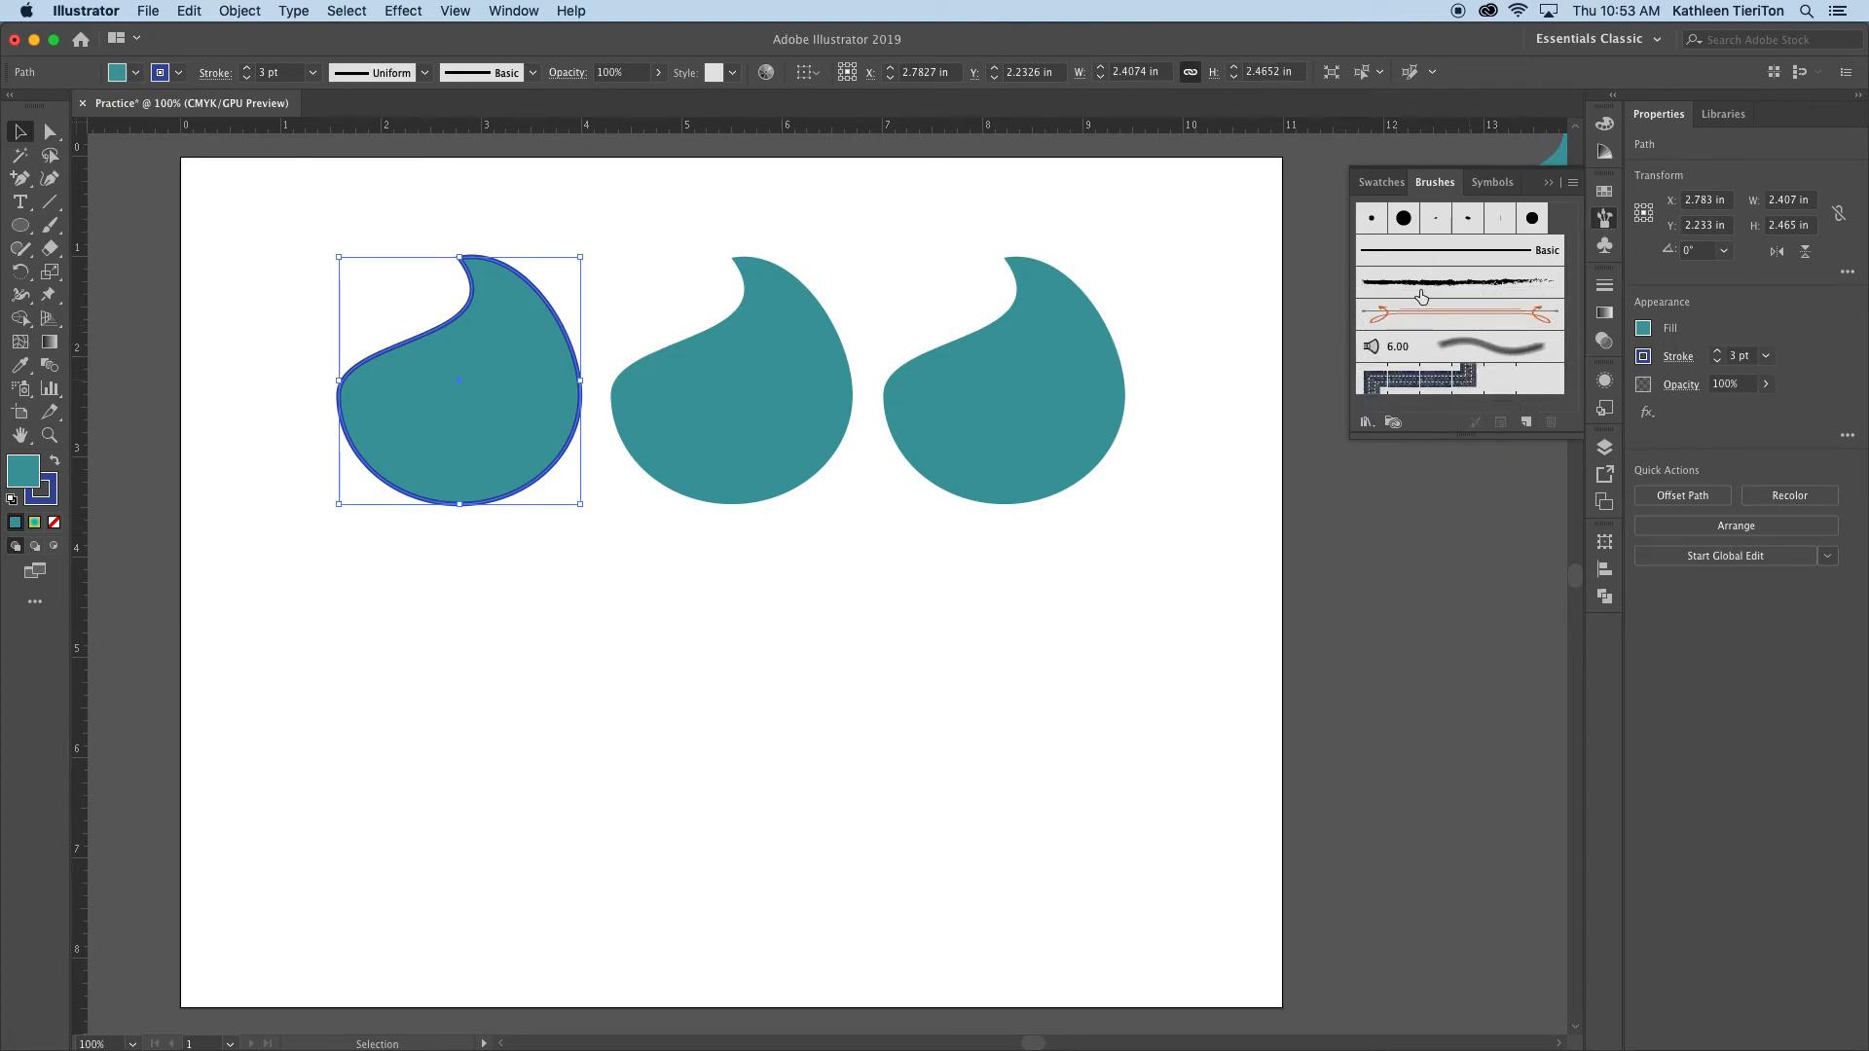
Try the 5 pt Oval, 5 pt Flat and Touch Calligraphic brushes on the left shape's outline
click(1433, 222)
click(1464, 222)
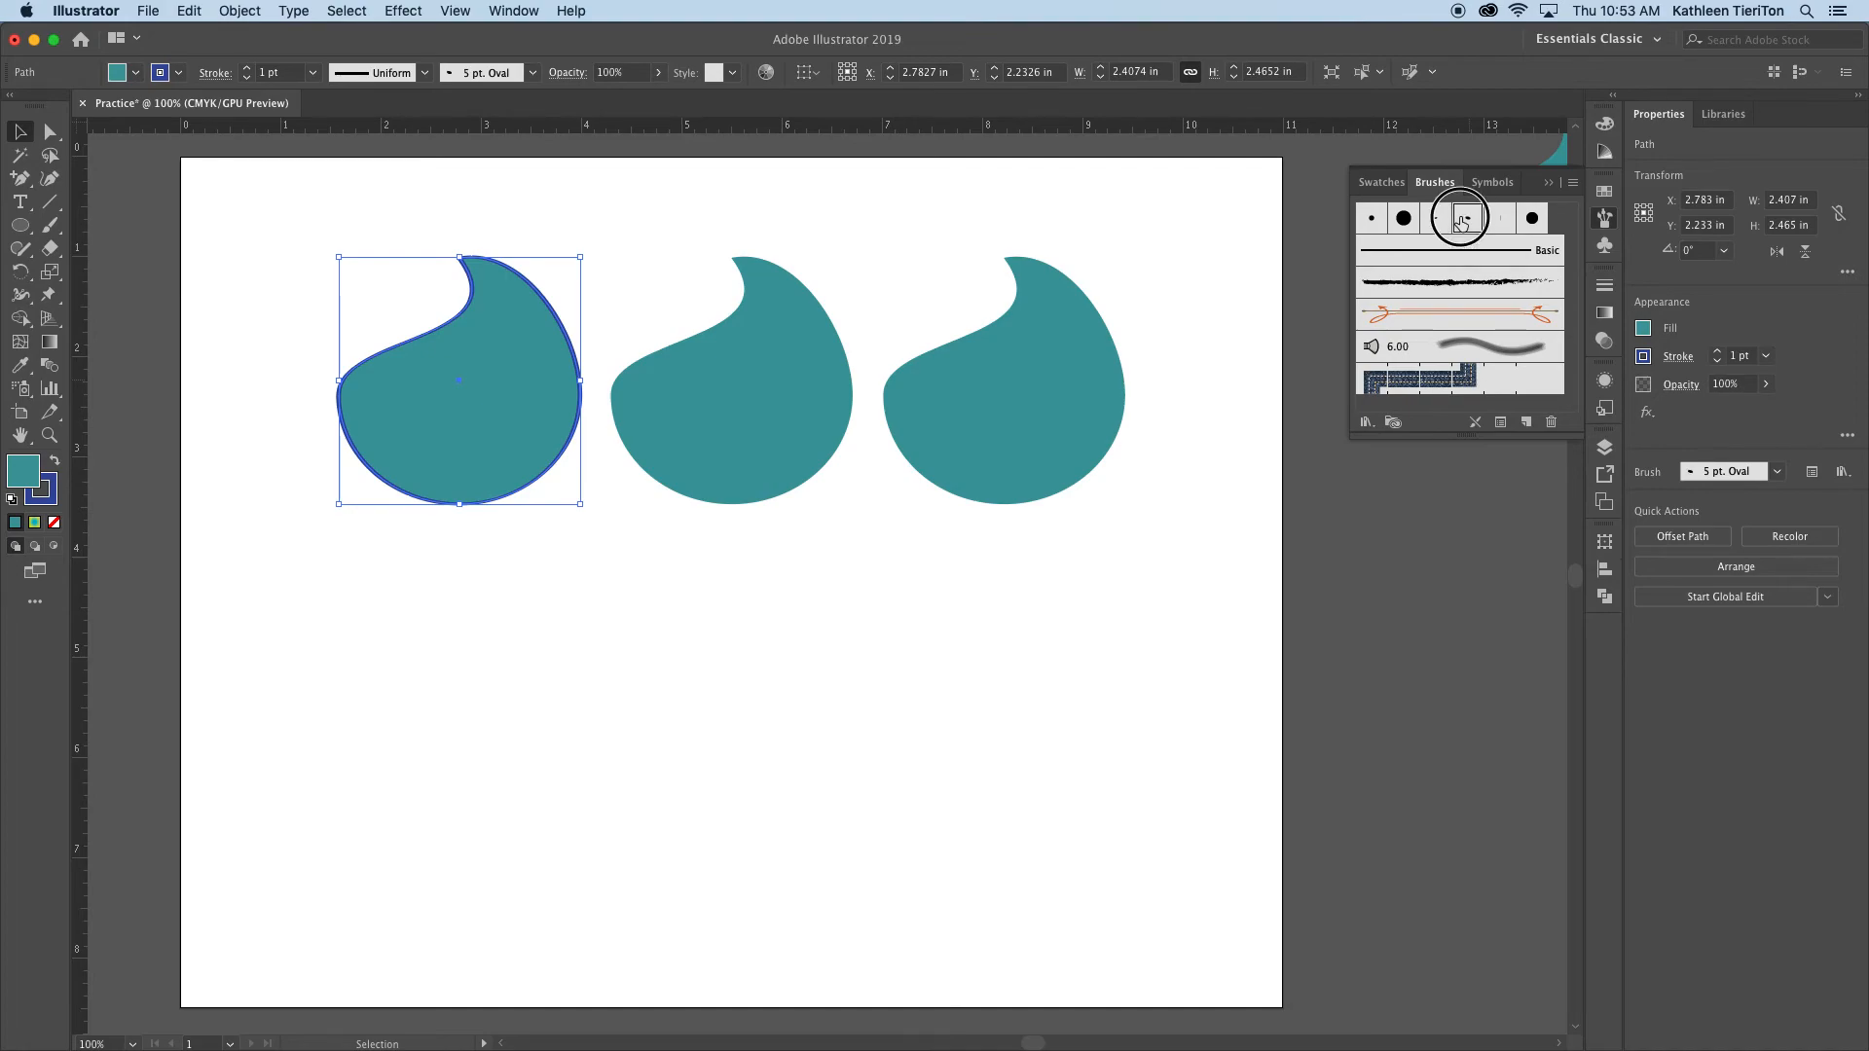
click(1503, 220)
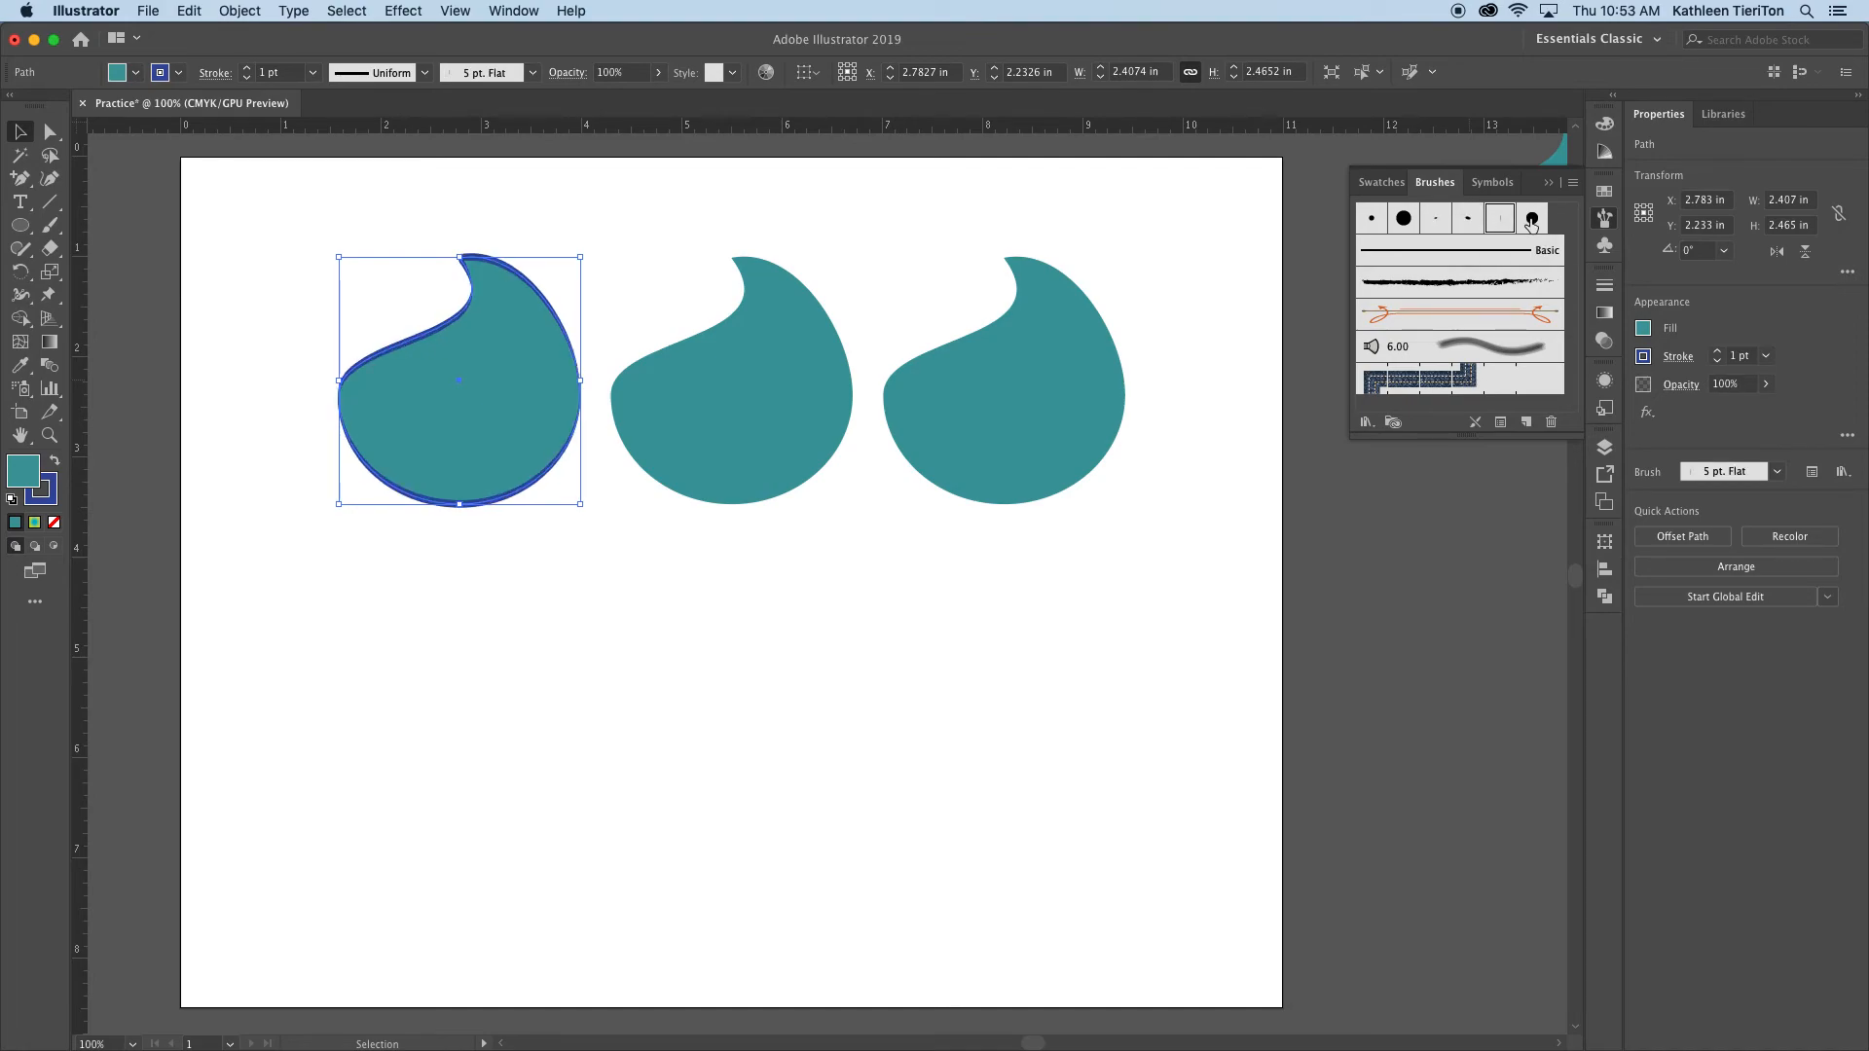
click(1531, 220)
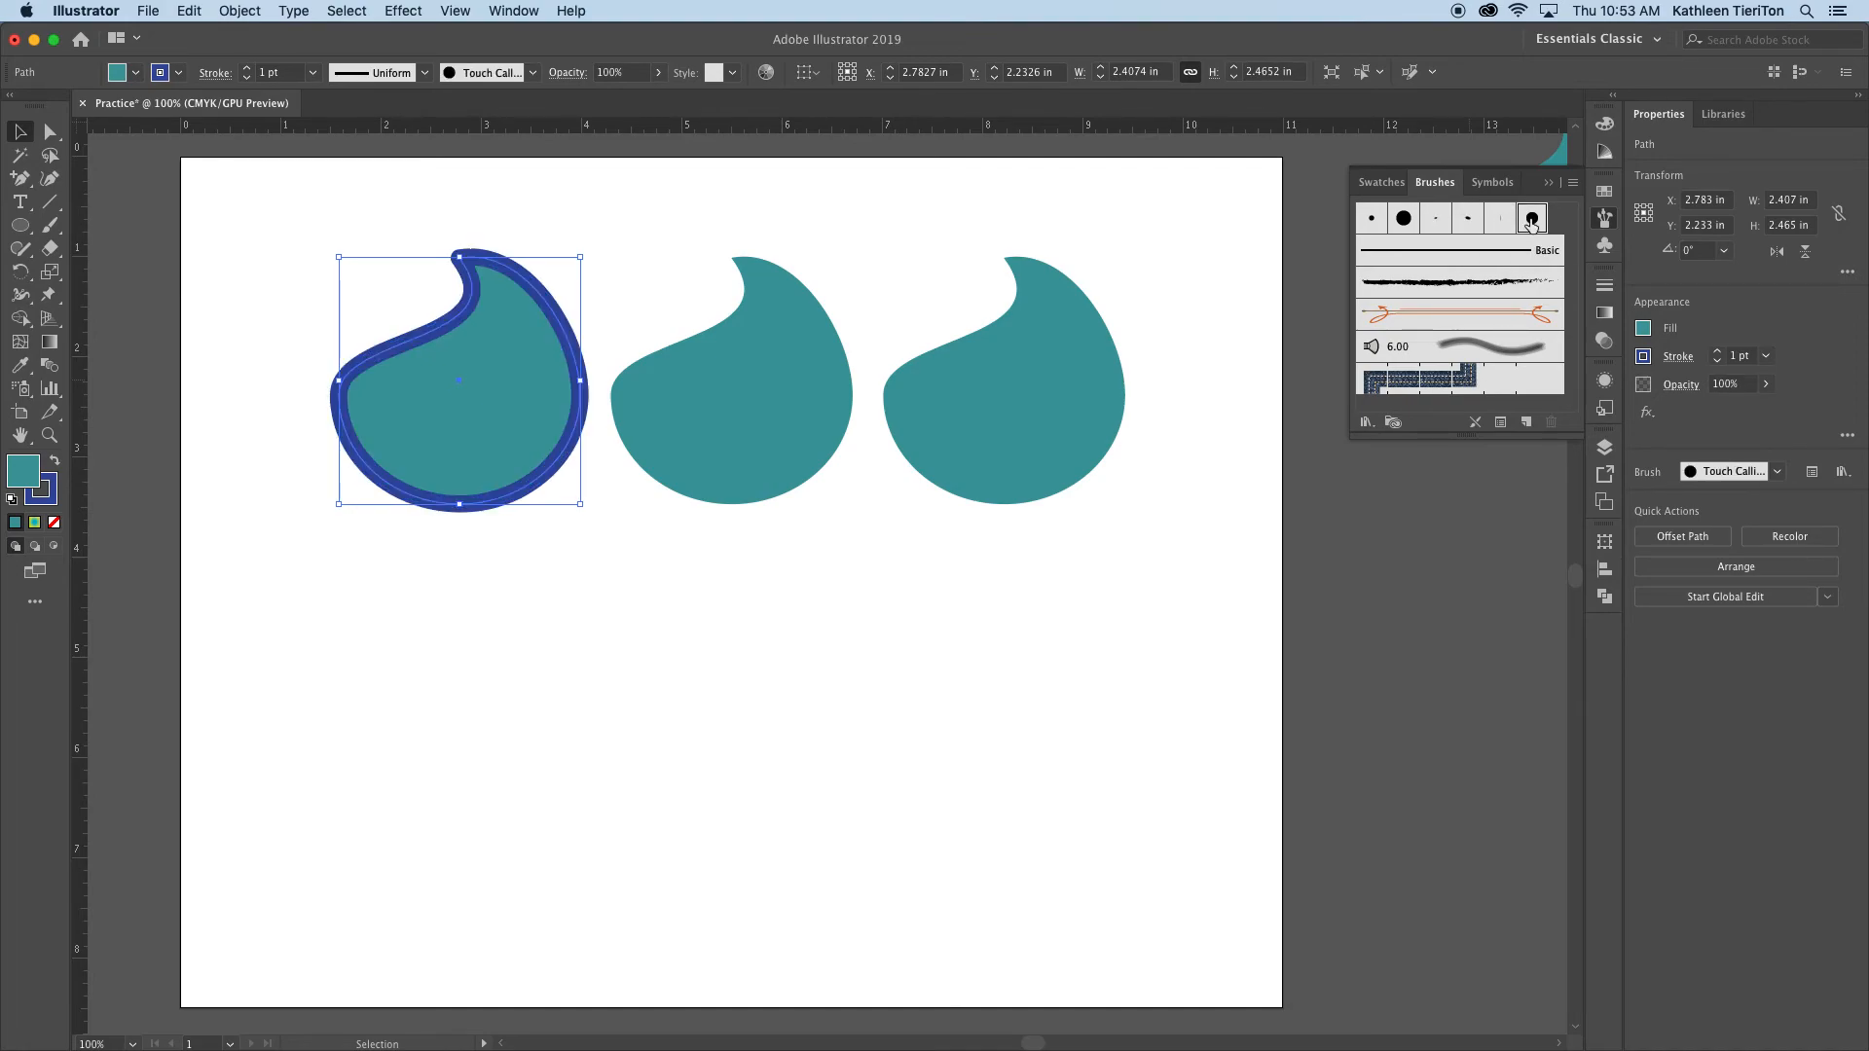
Open the Artistic_Calligraphic brush library and enlarge it to show more brushes
click(1366, 422)
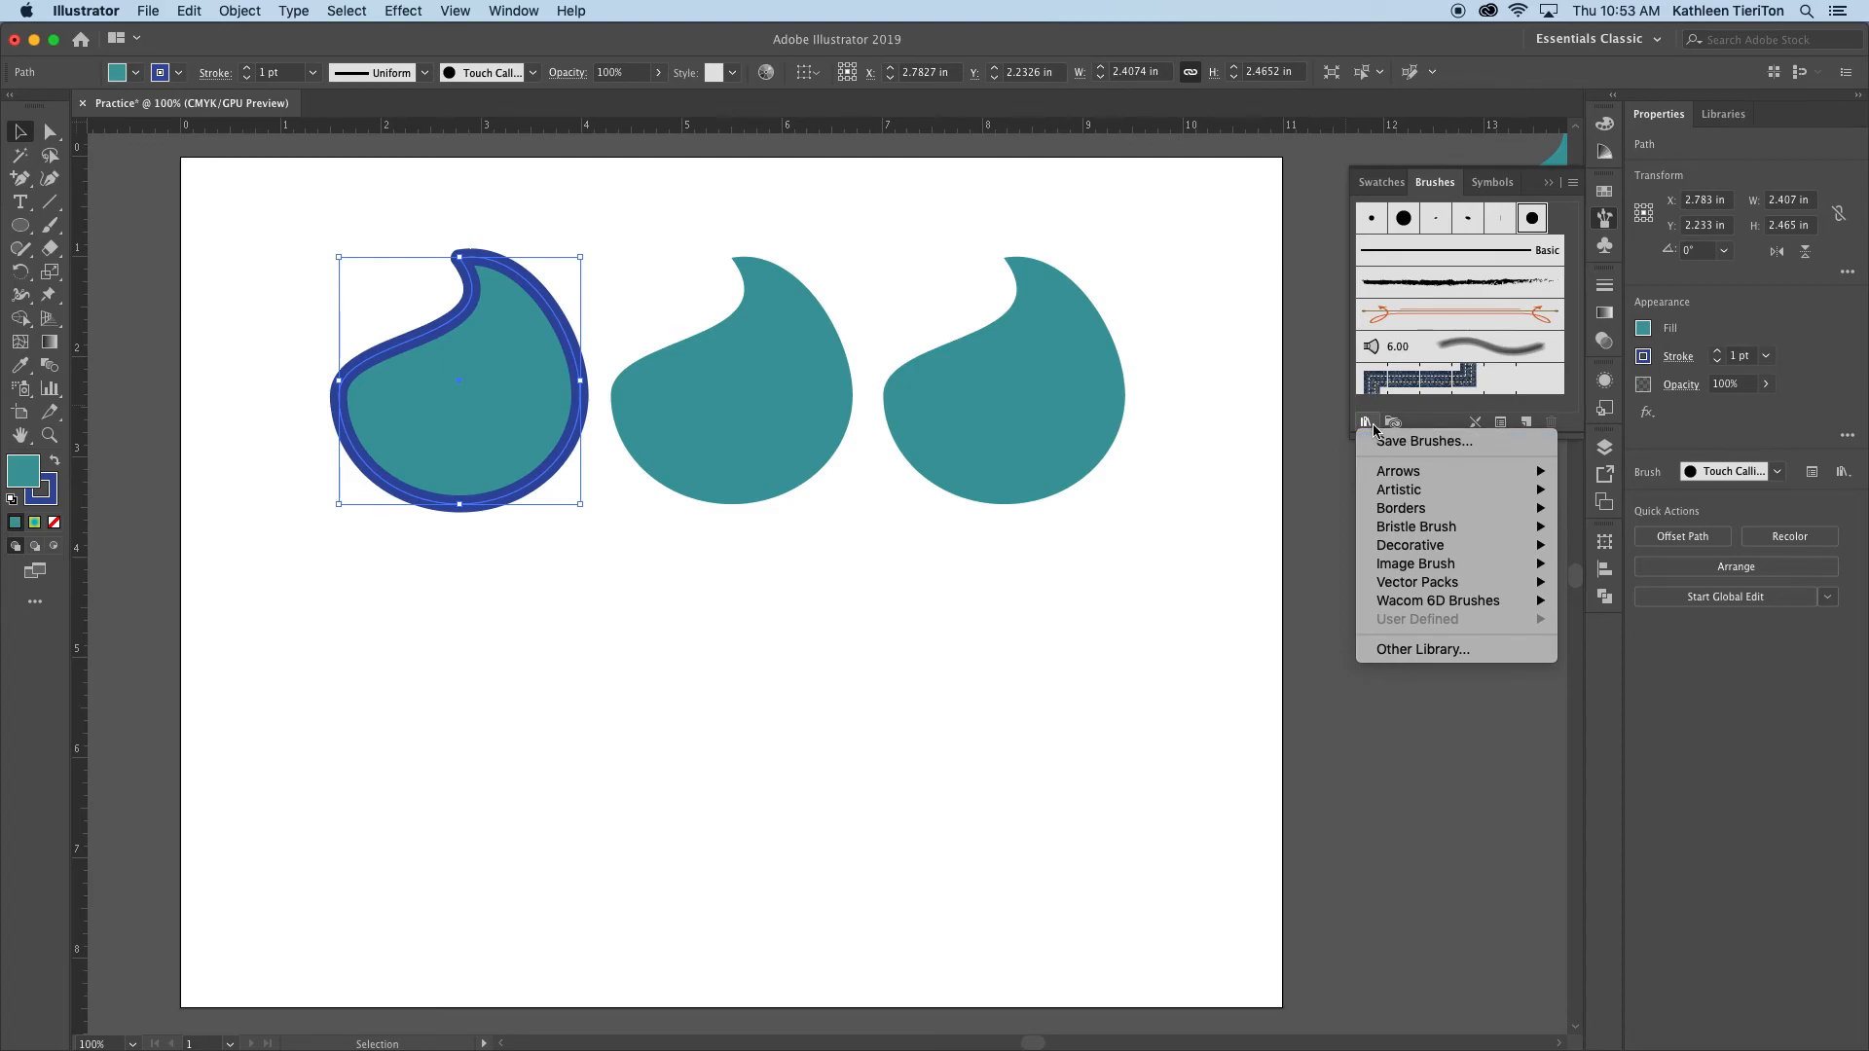
mouse_move(1392, 489)
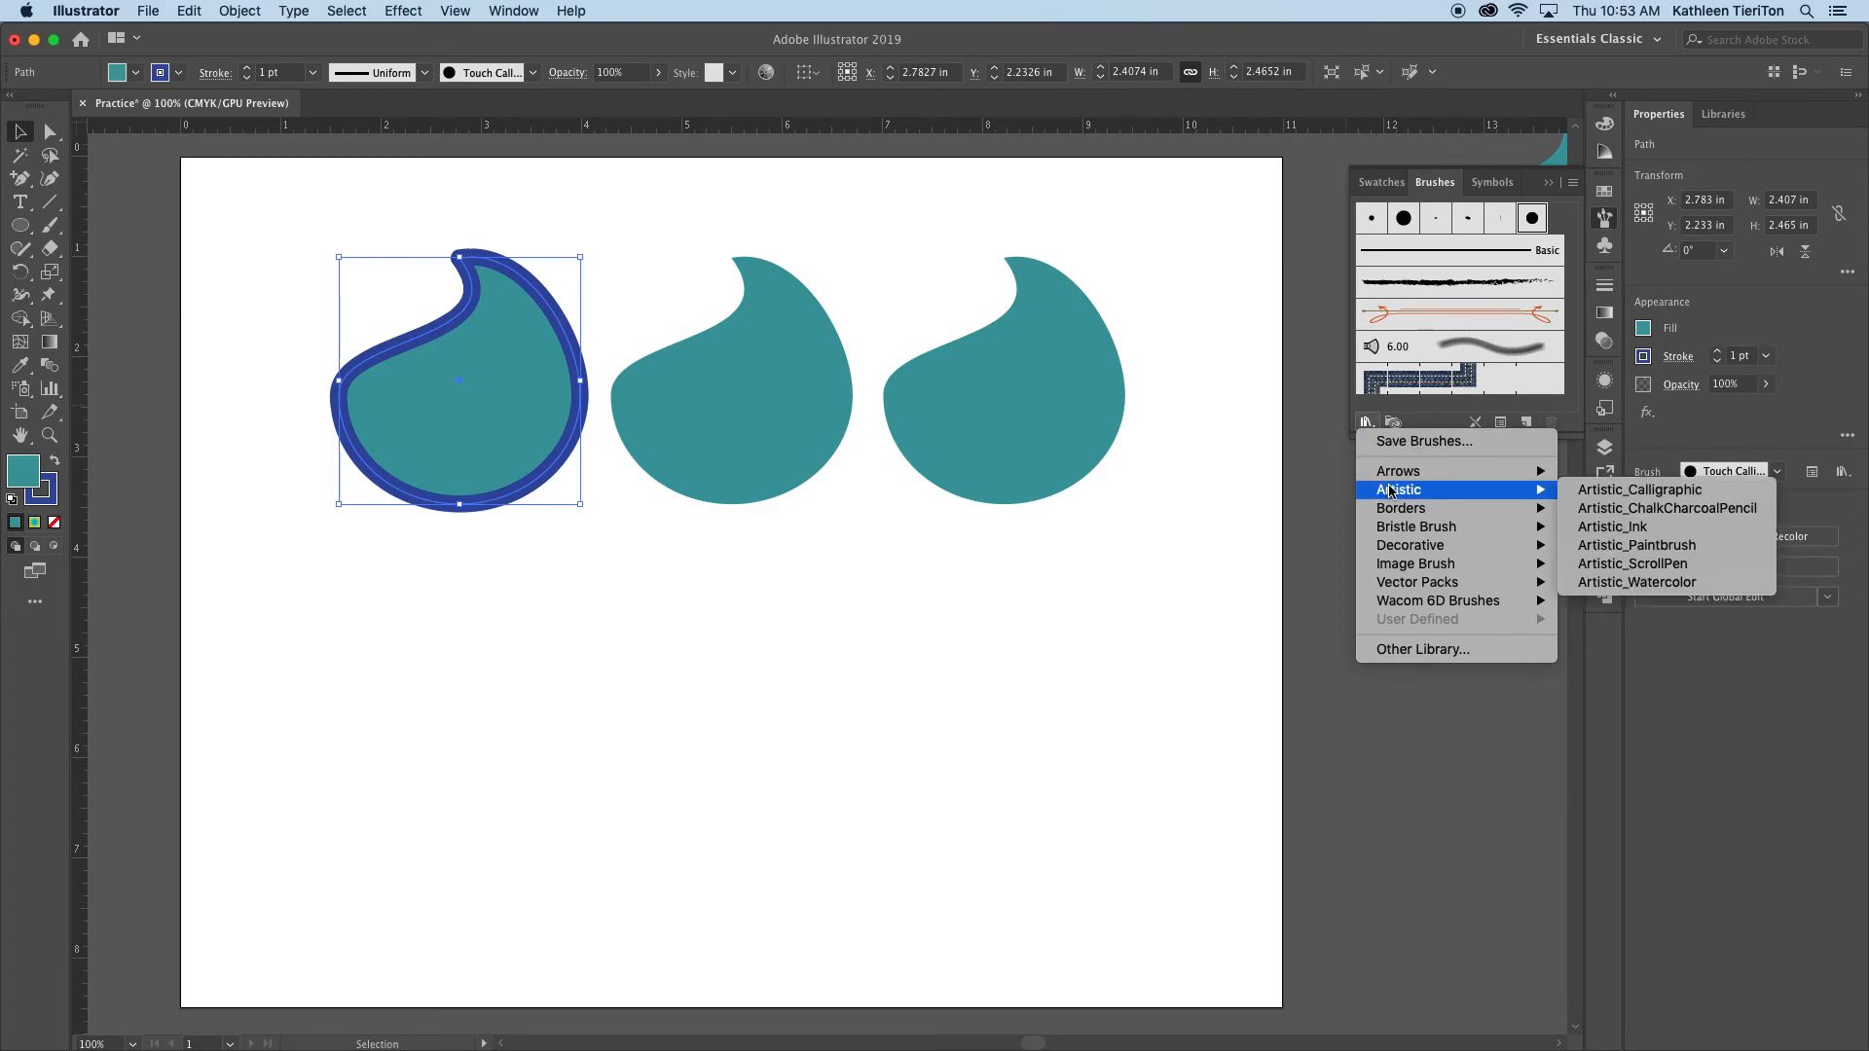
click(1639, 490)
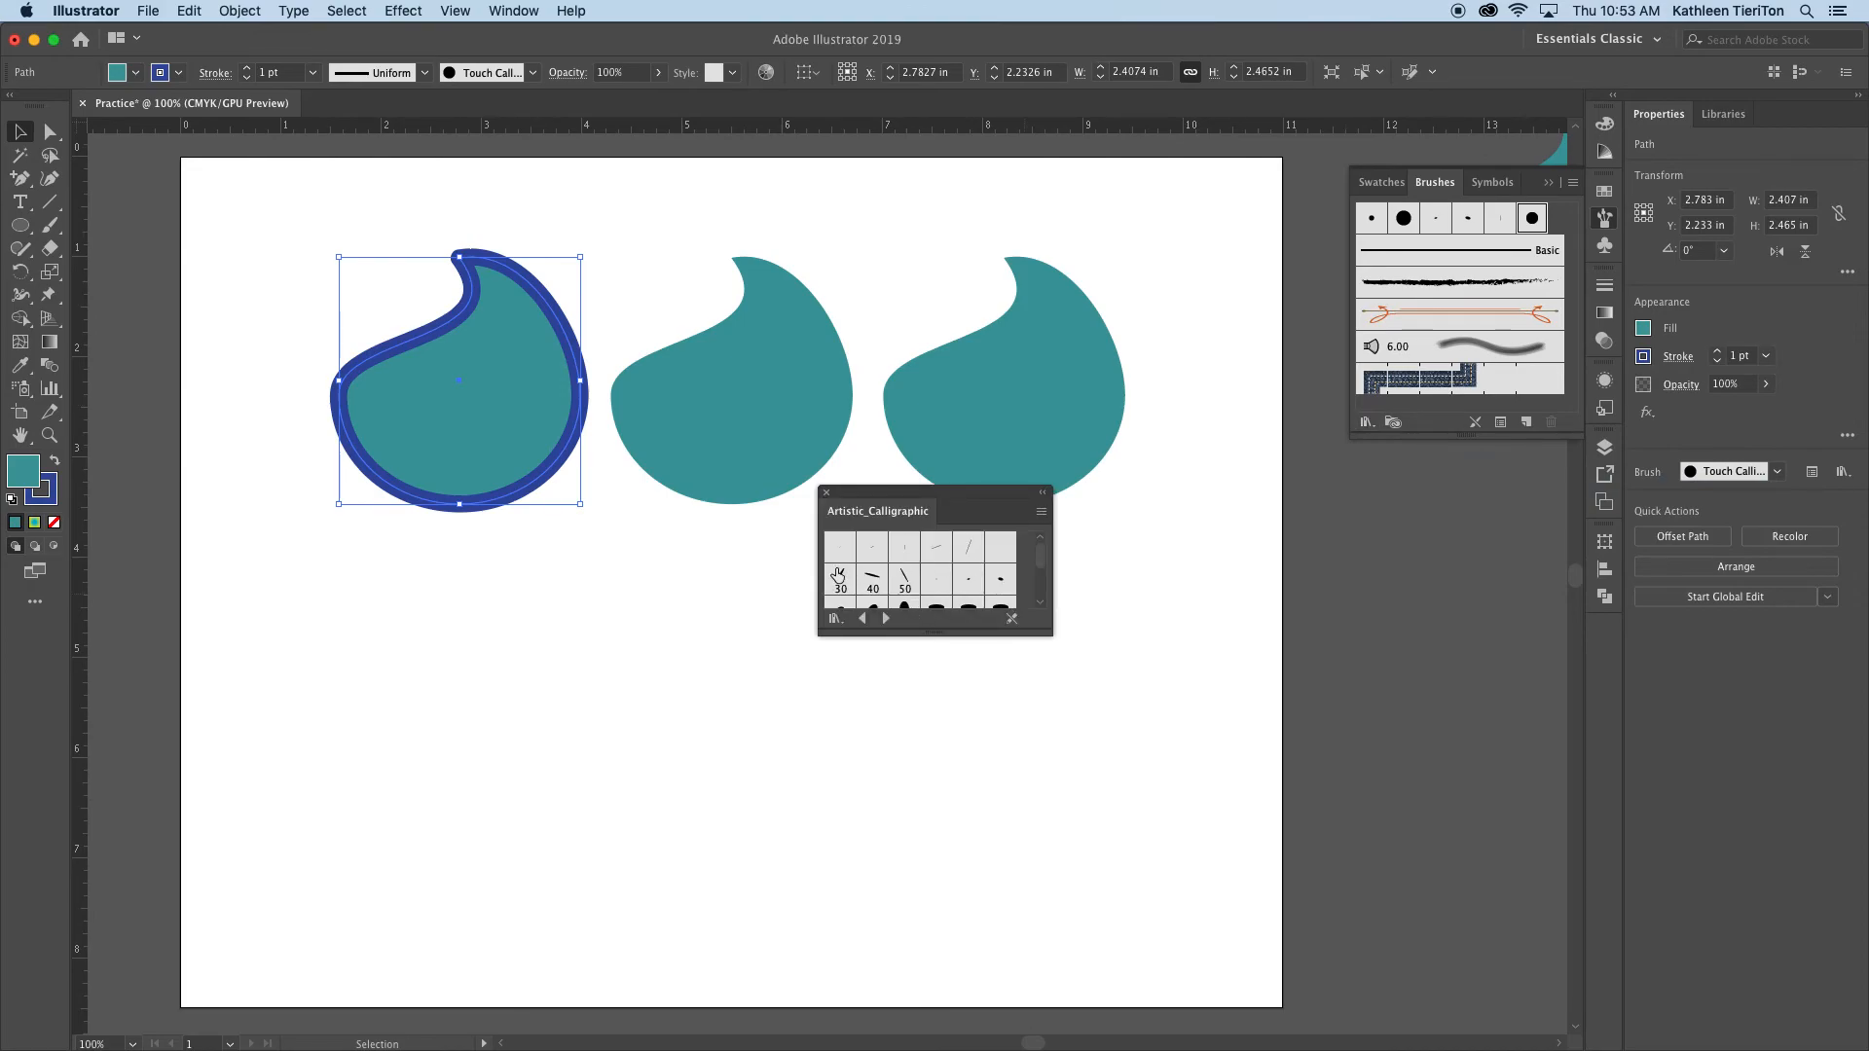
drag(920, 633, 930, 691)
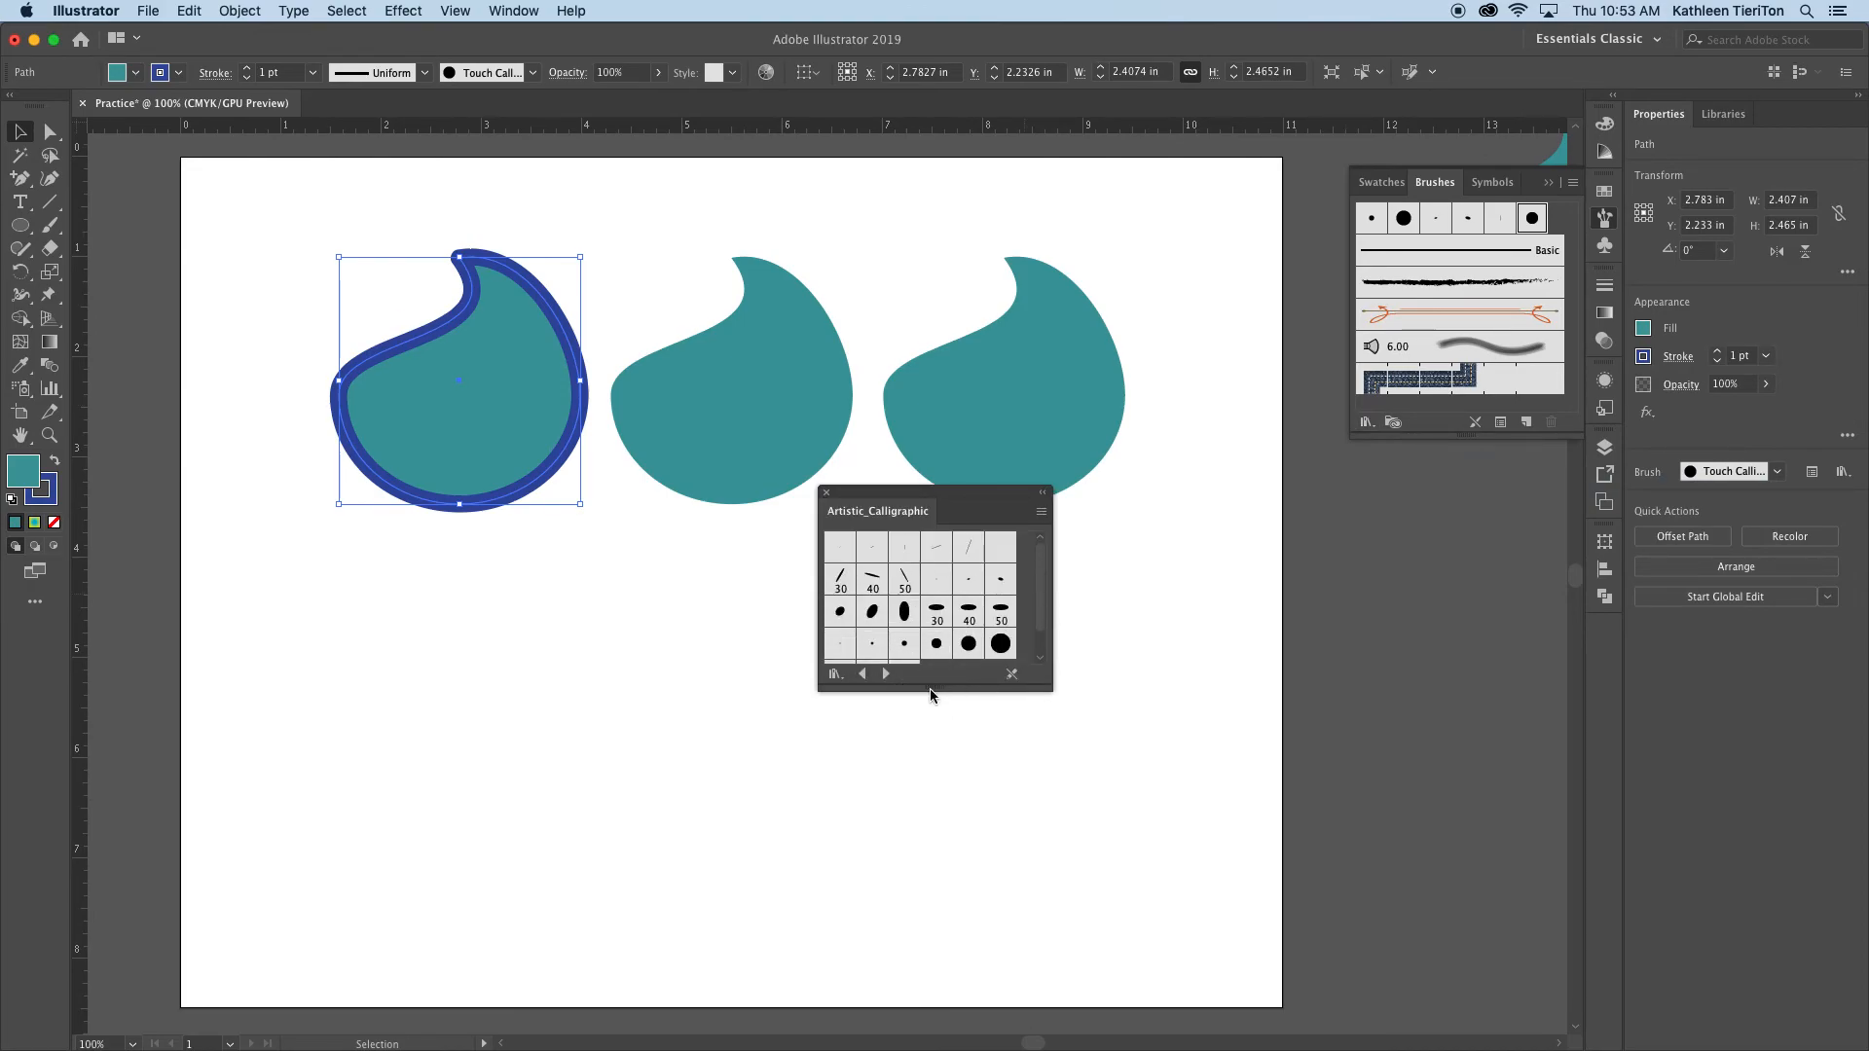
Try several Artistic_Calligraphic brushes on the left shape's outline, including 50, 40, 30 pt Flat and 5 pt Flat
click(940, 621)
click(903, 581)
click(874, 582)
click(843, 581)
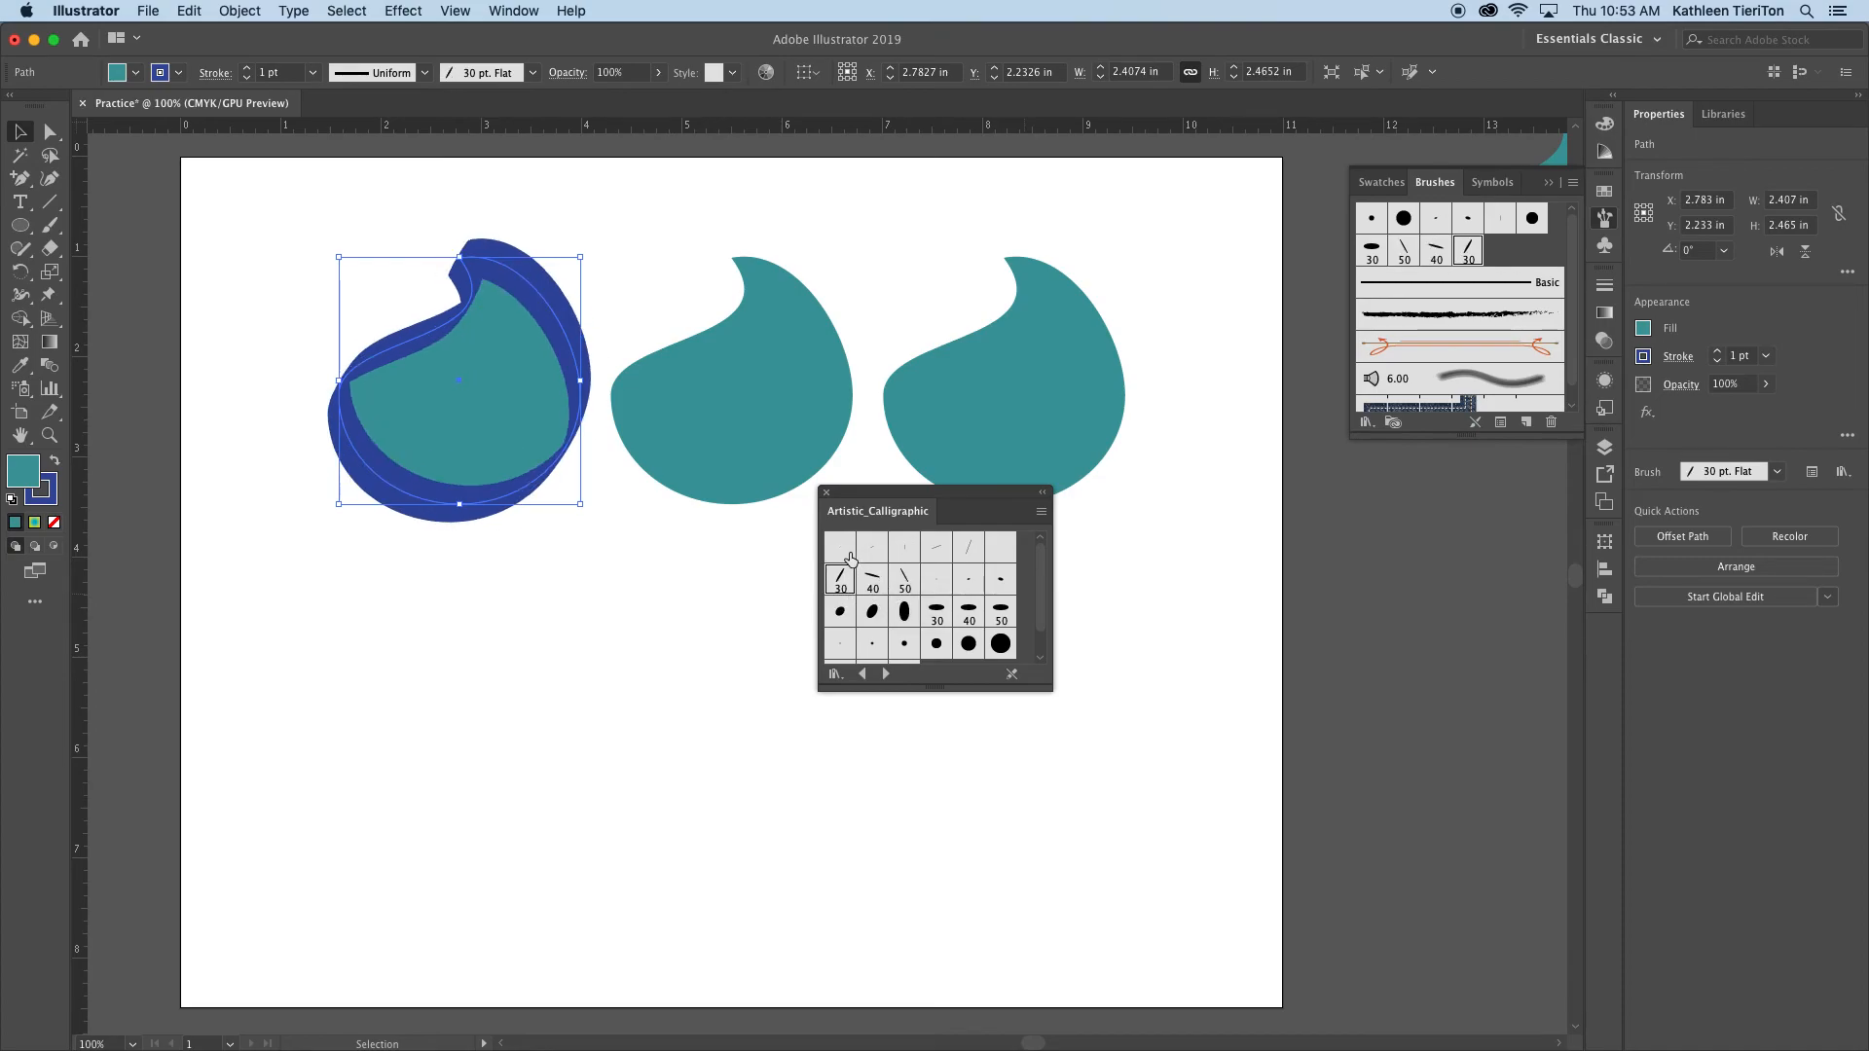
click(845, 548)
click(872, 547)
click(916, 547)
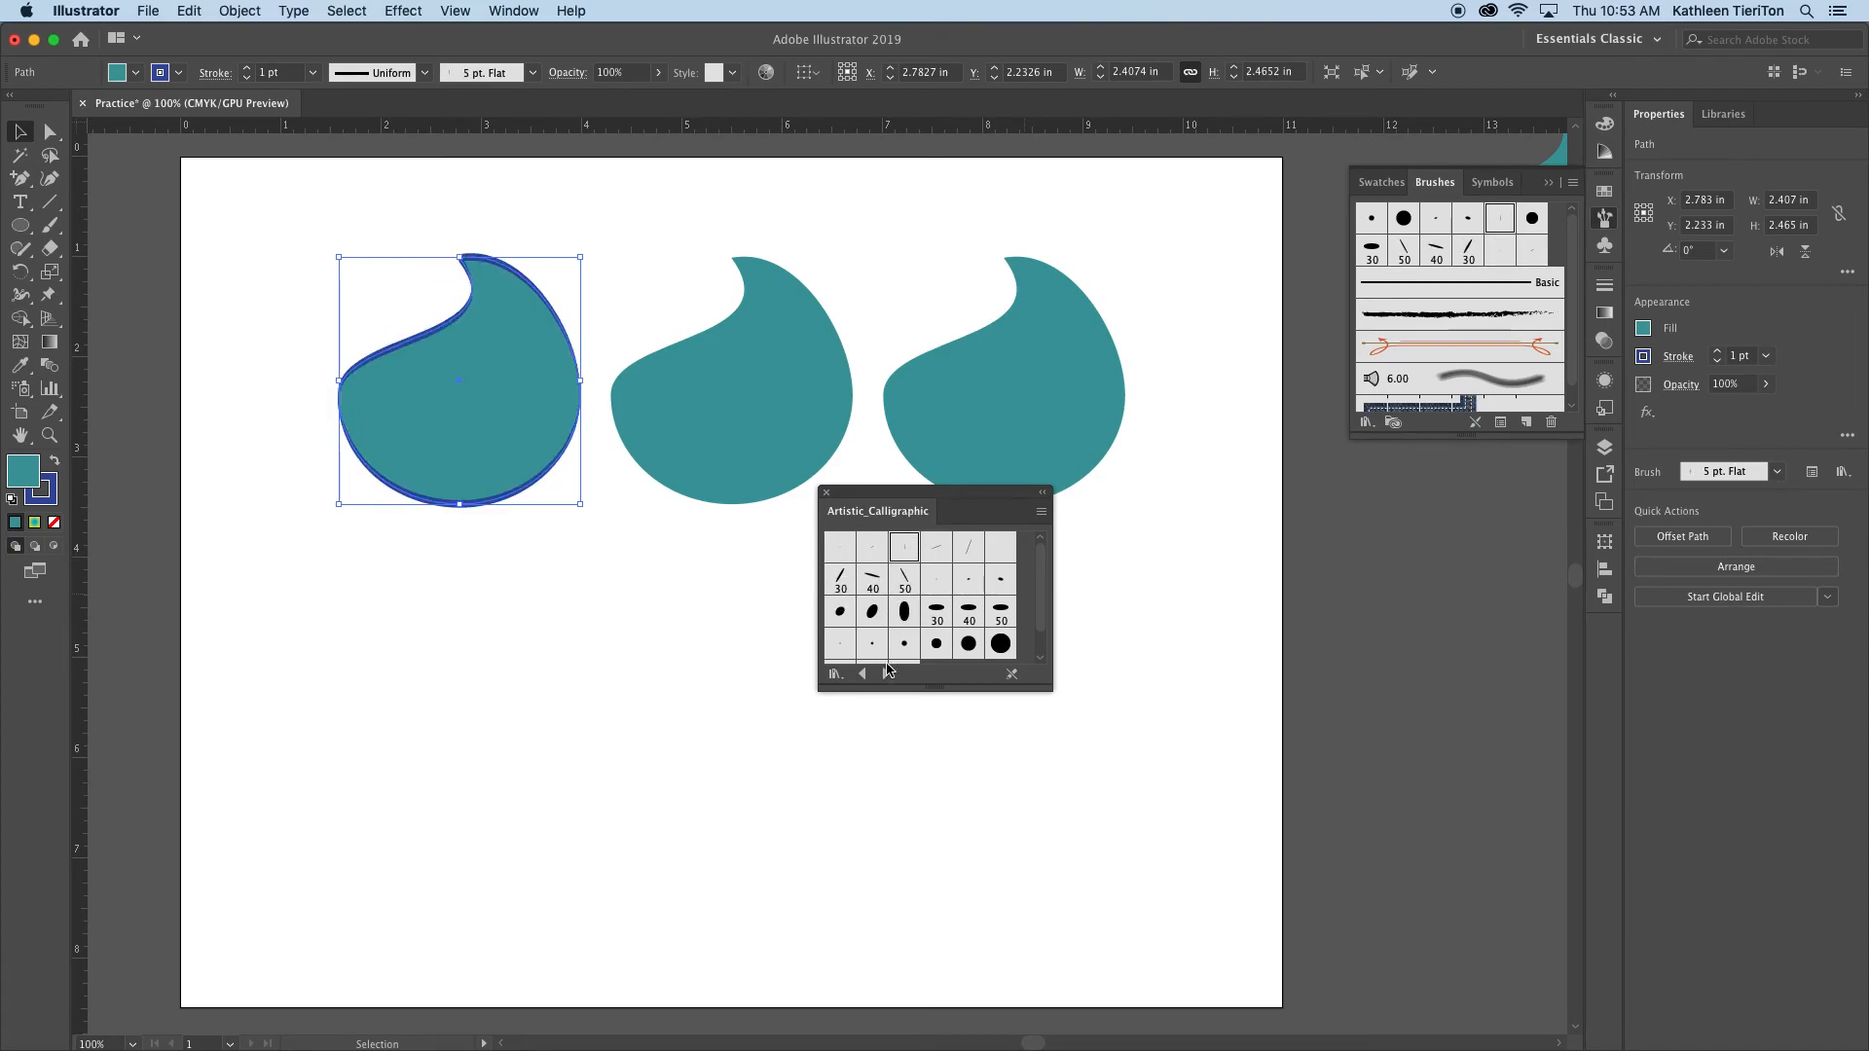
Load the Artistic_ChalkCharcoalPencil library and try its first four brushes on the left shape's outline
click(885, 673)
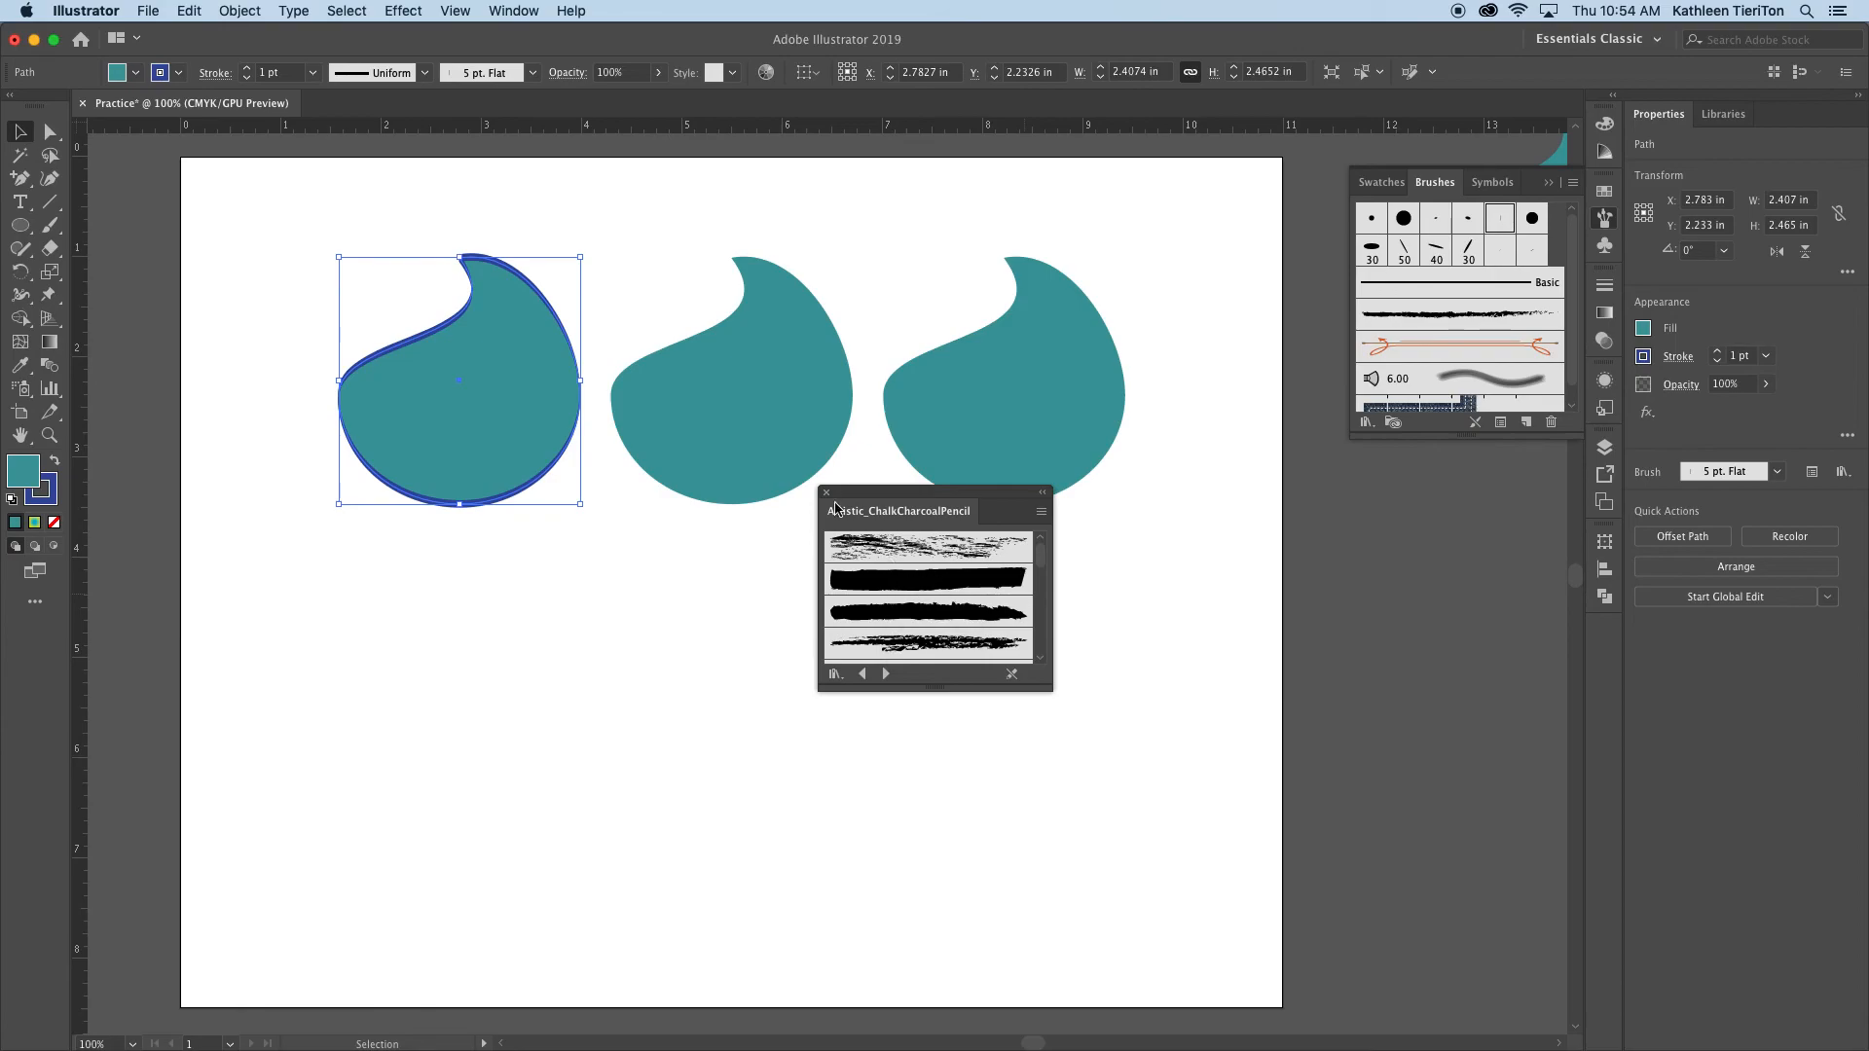
click(895, 559)
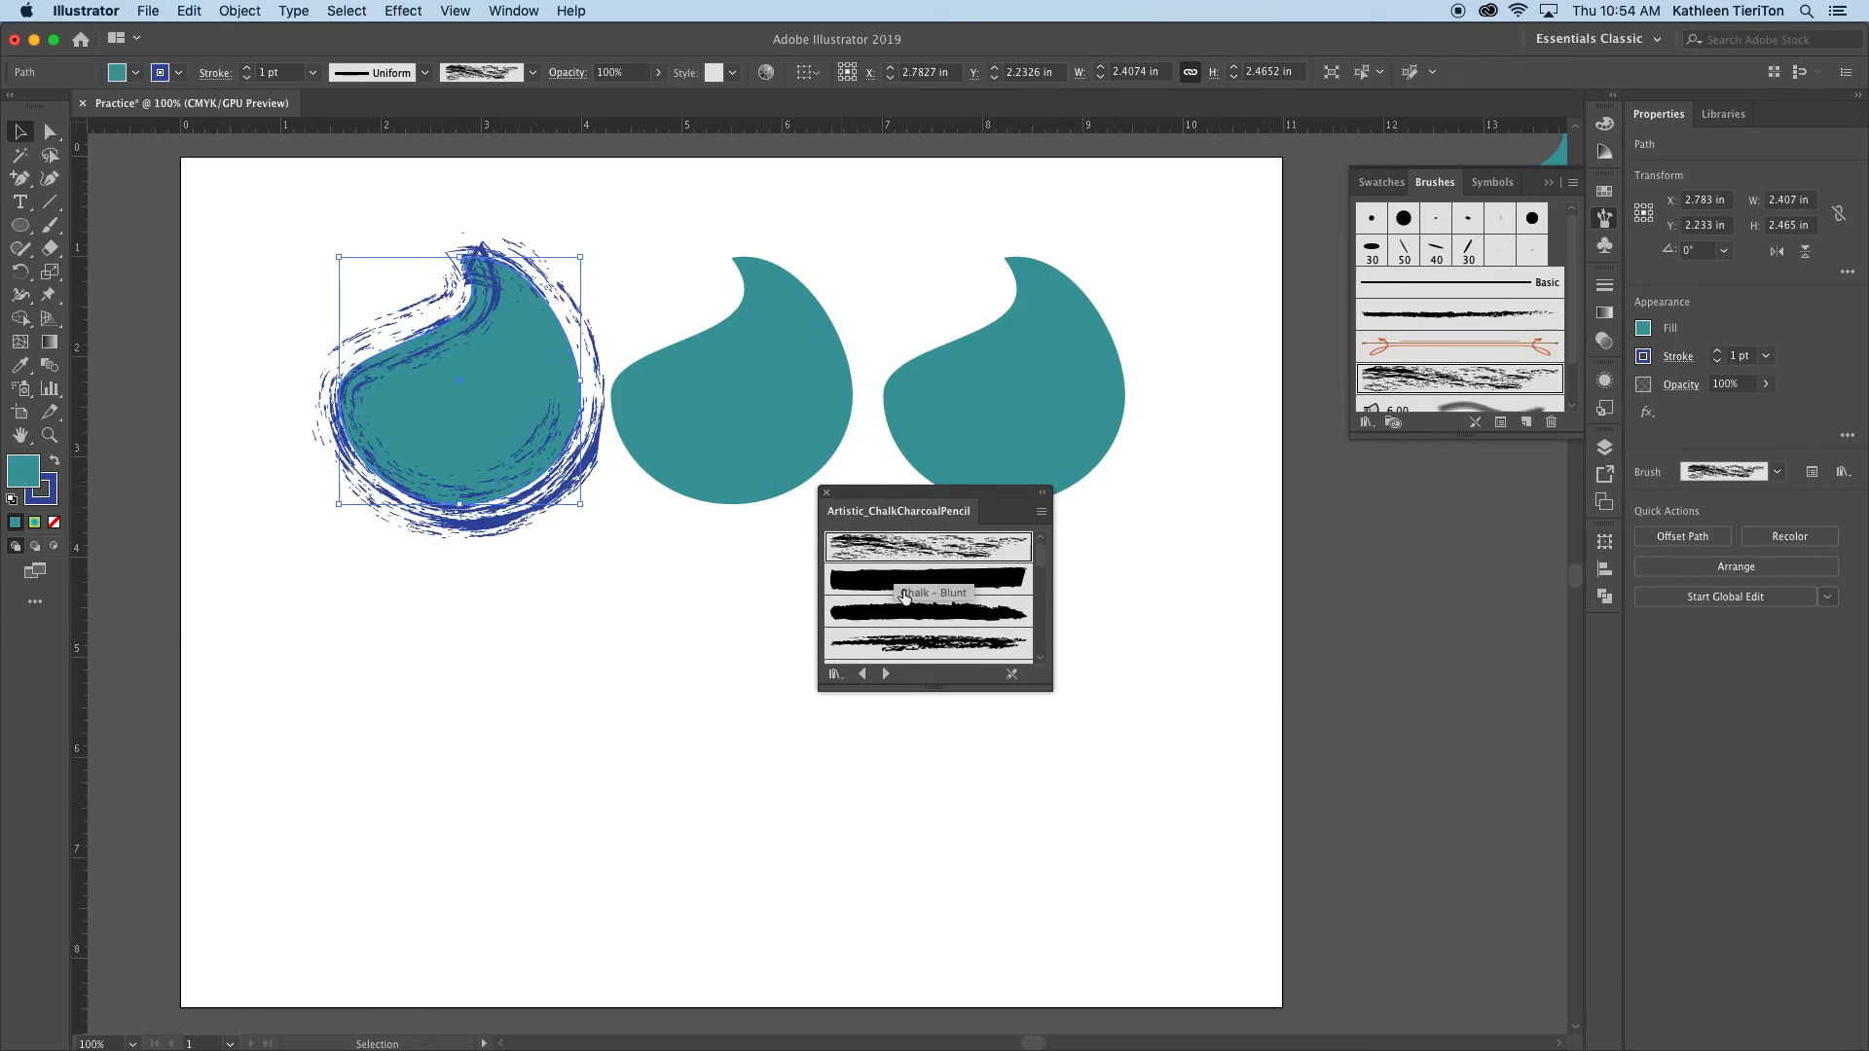
click(900, 580)
click(904, 611)
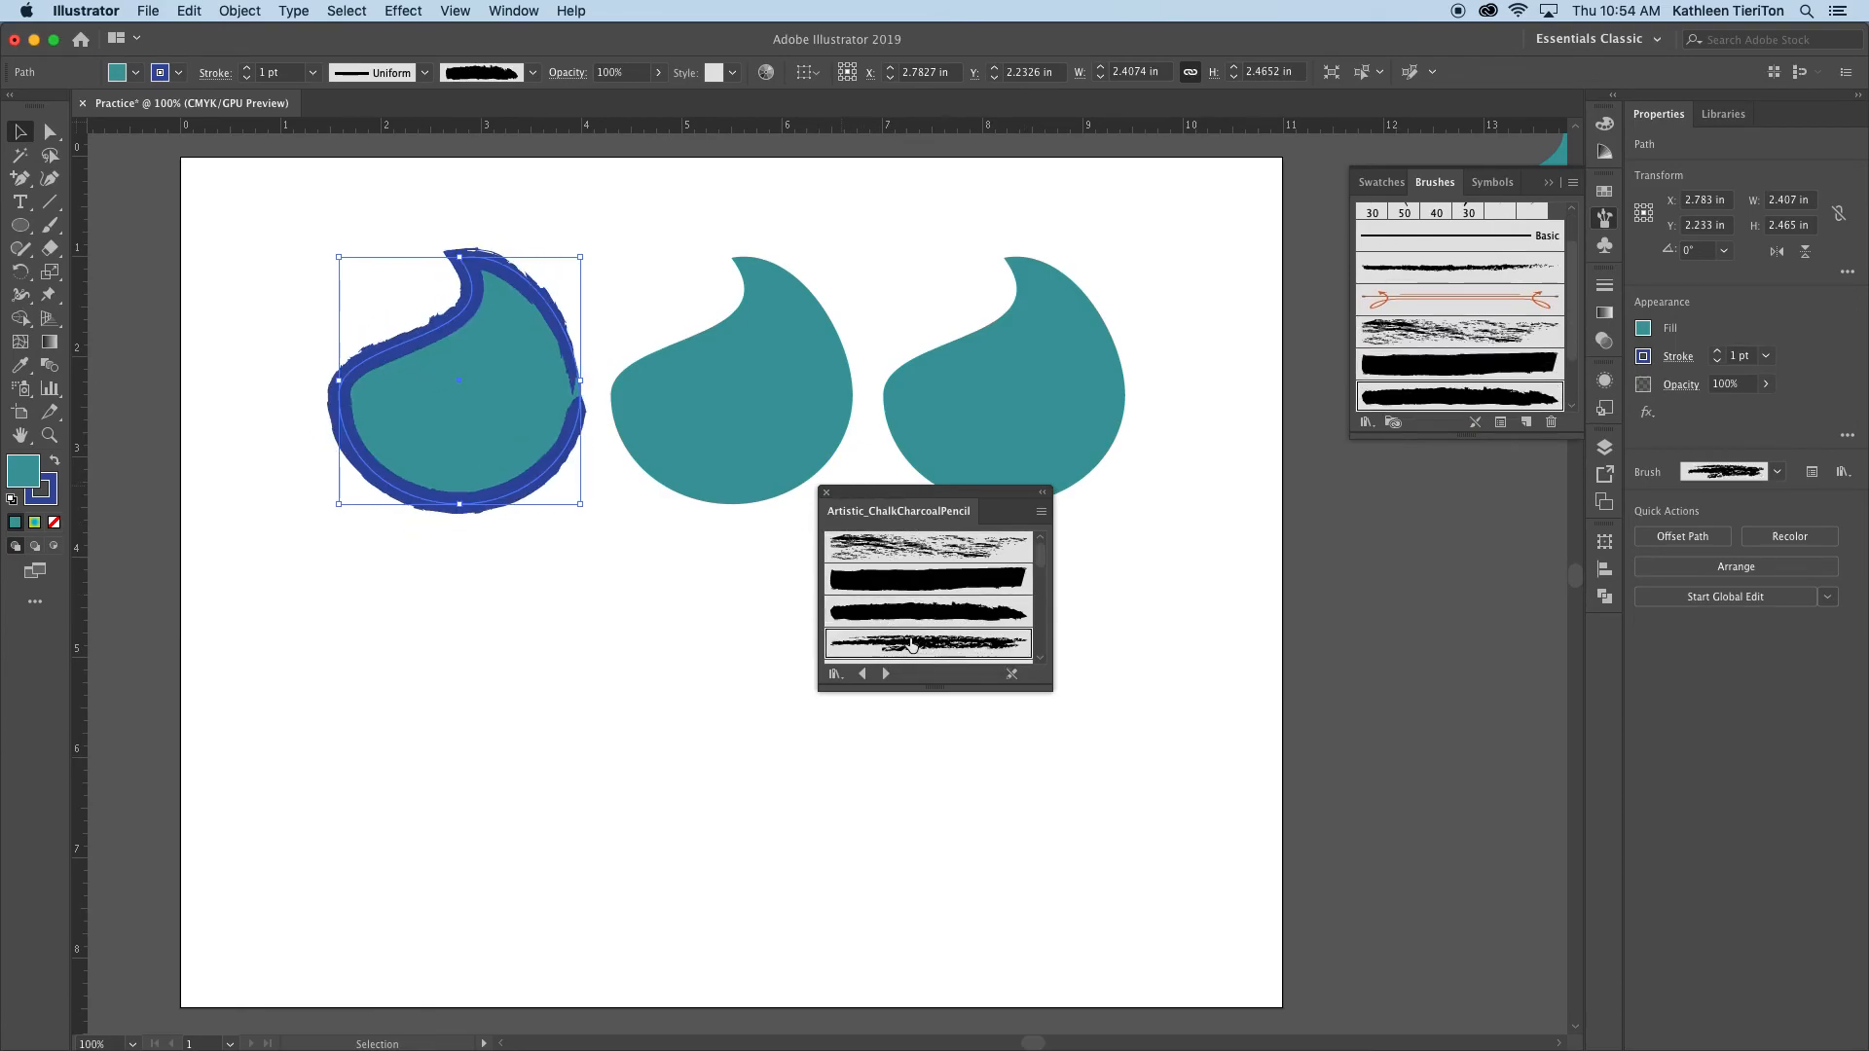
click(910, 642)
Load the Artistic_Ink library and try its calligraphy, splat, spatter and splash brushes on the left shape's outline
click(886, 674)
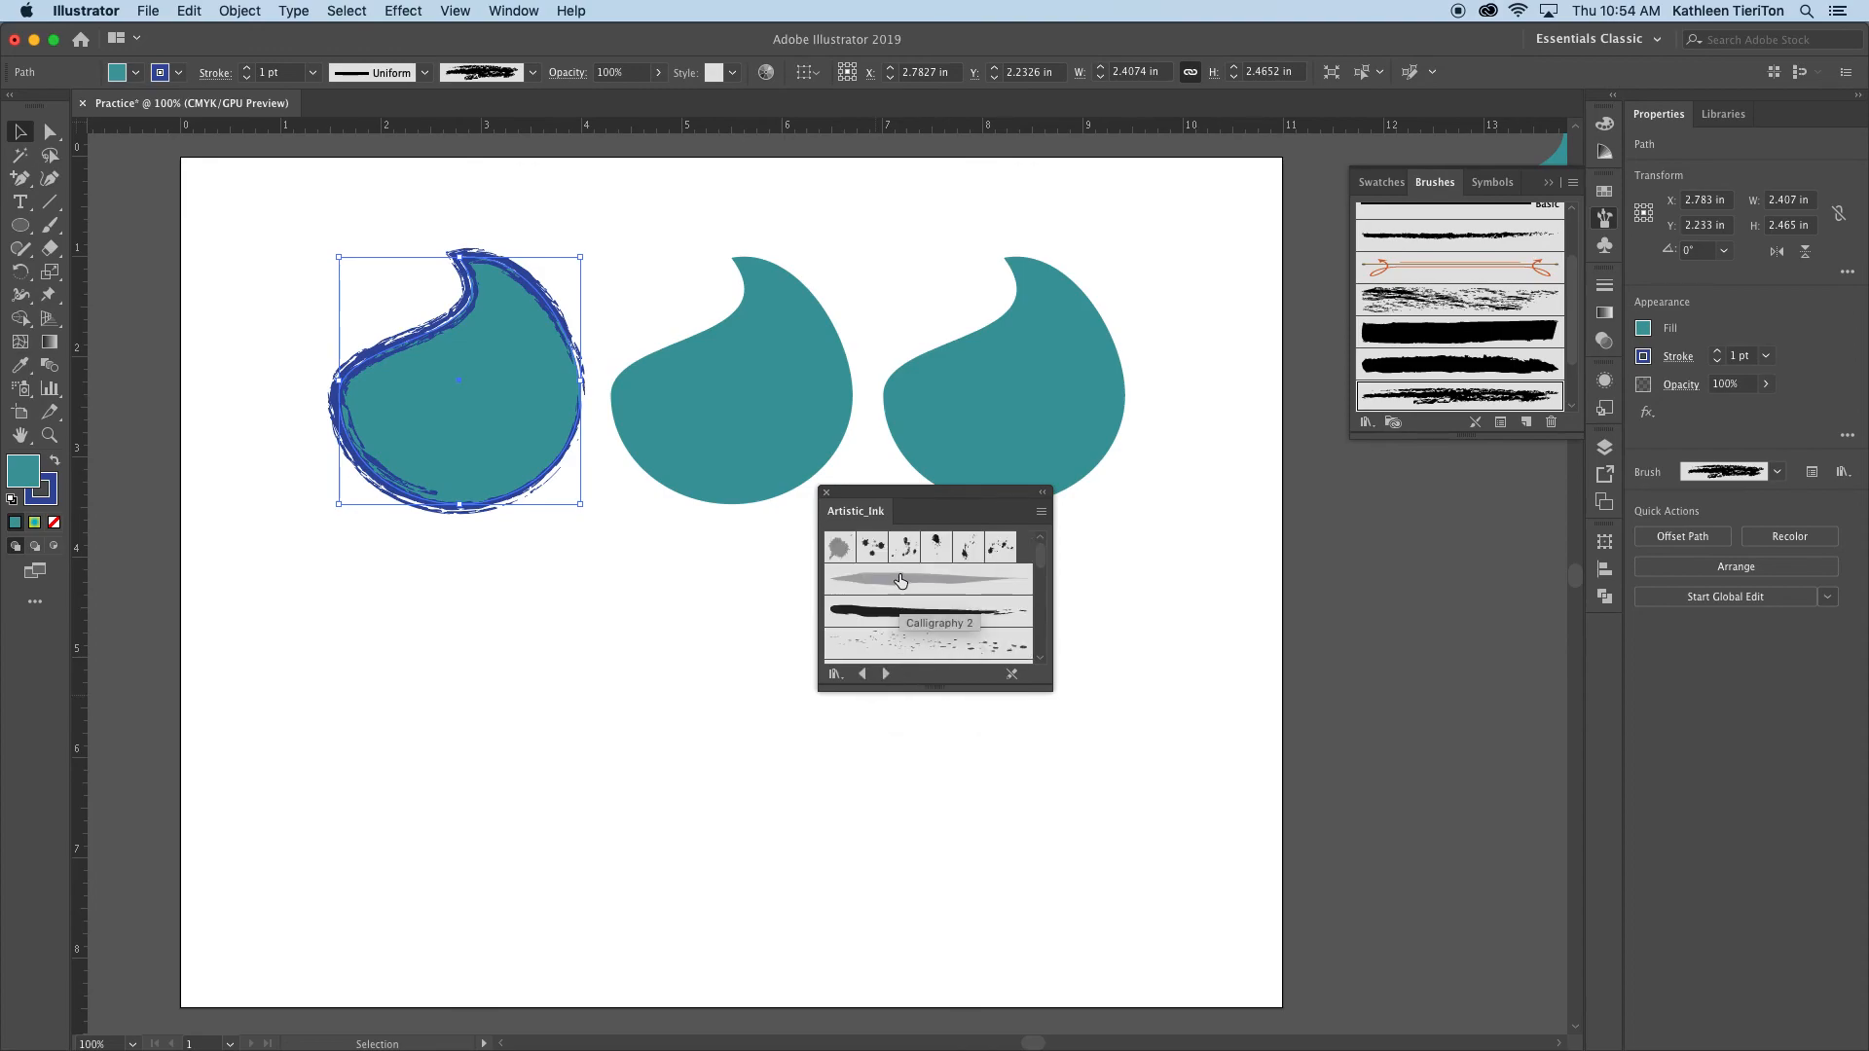
click(897, 580)
click(902, 611)
click(909, 642)
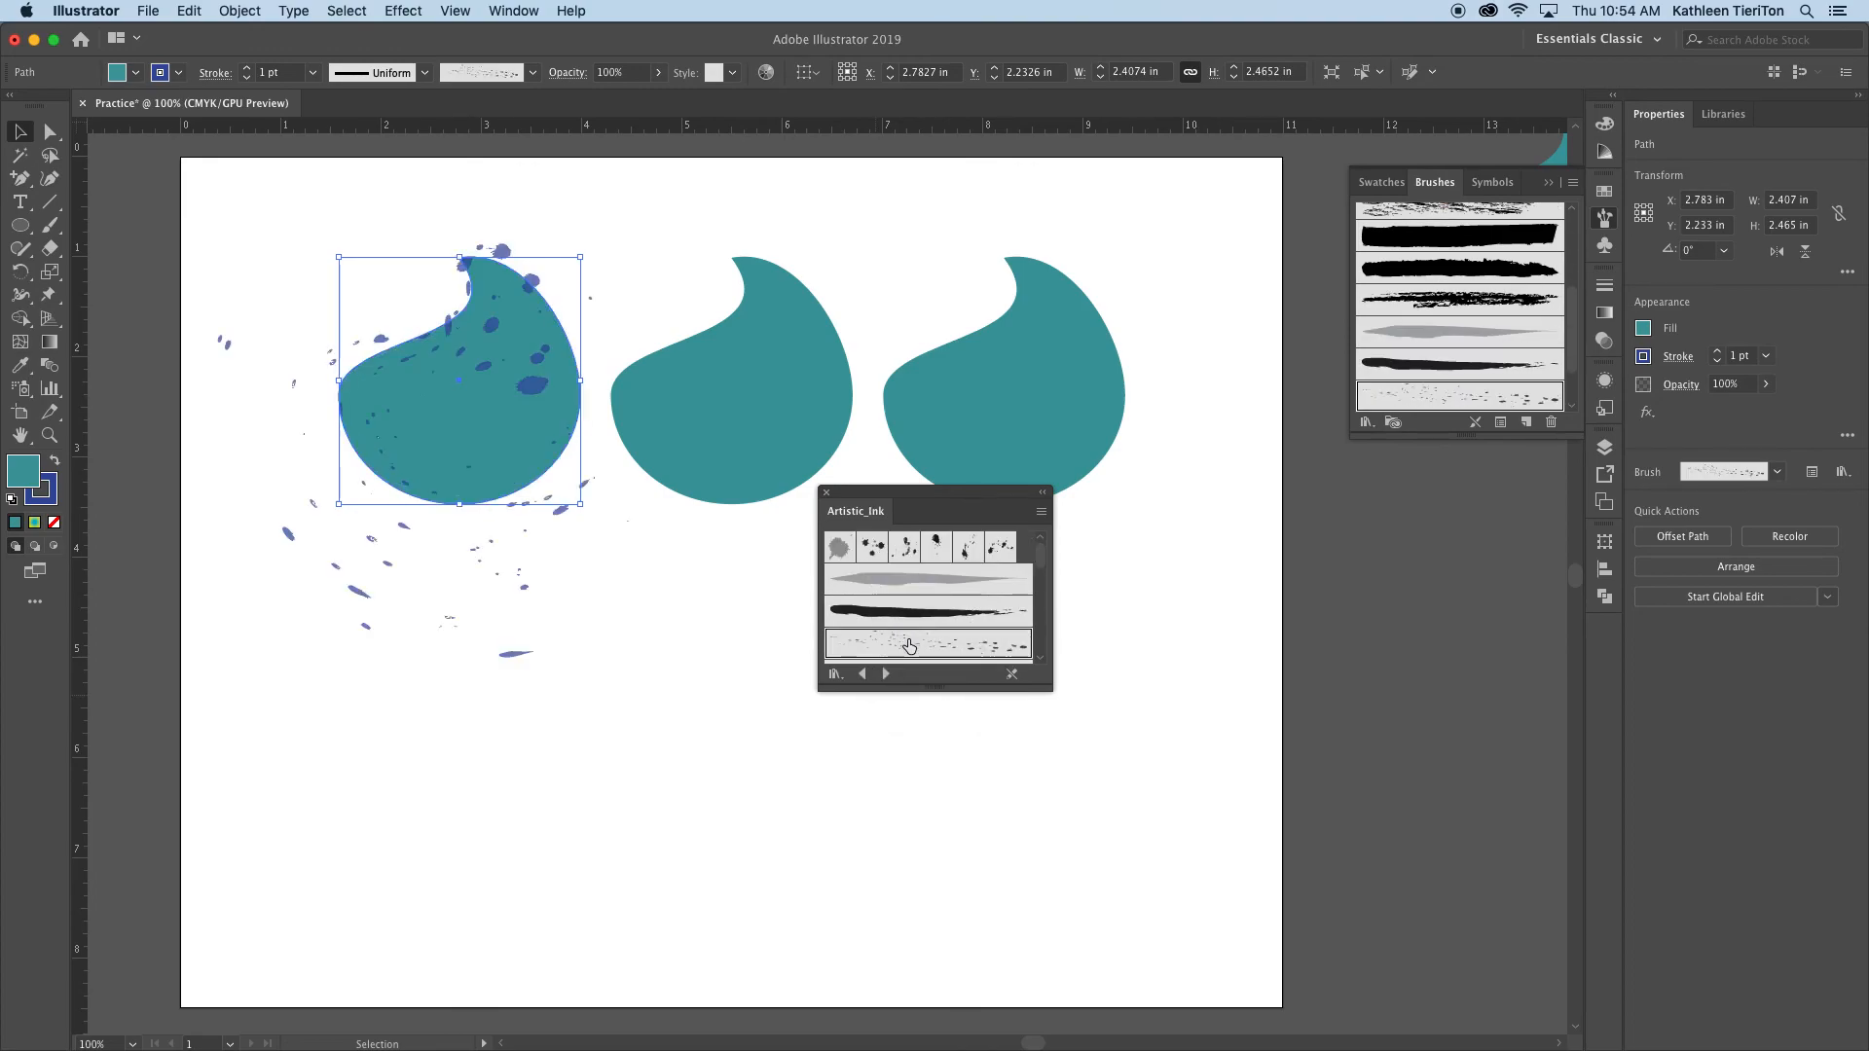
click(902, 549)
click(873, 548)
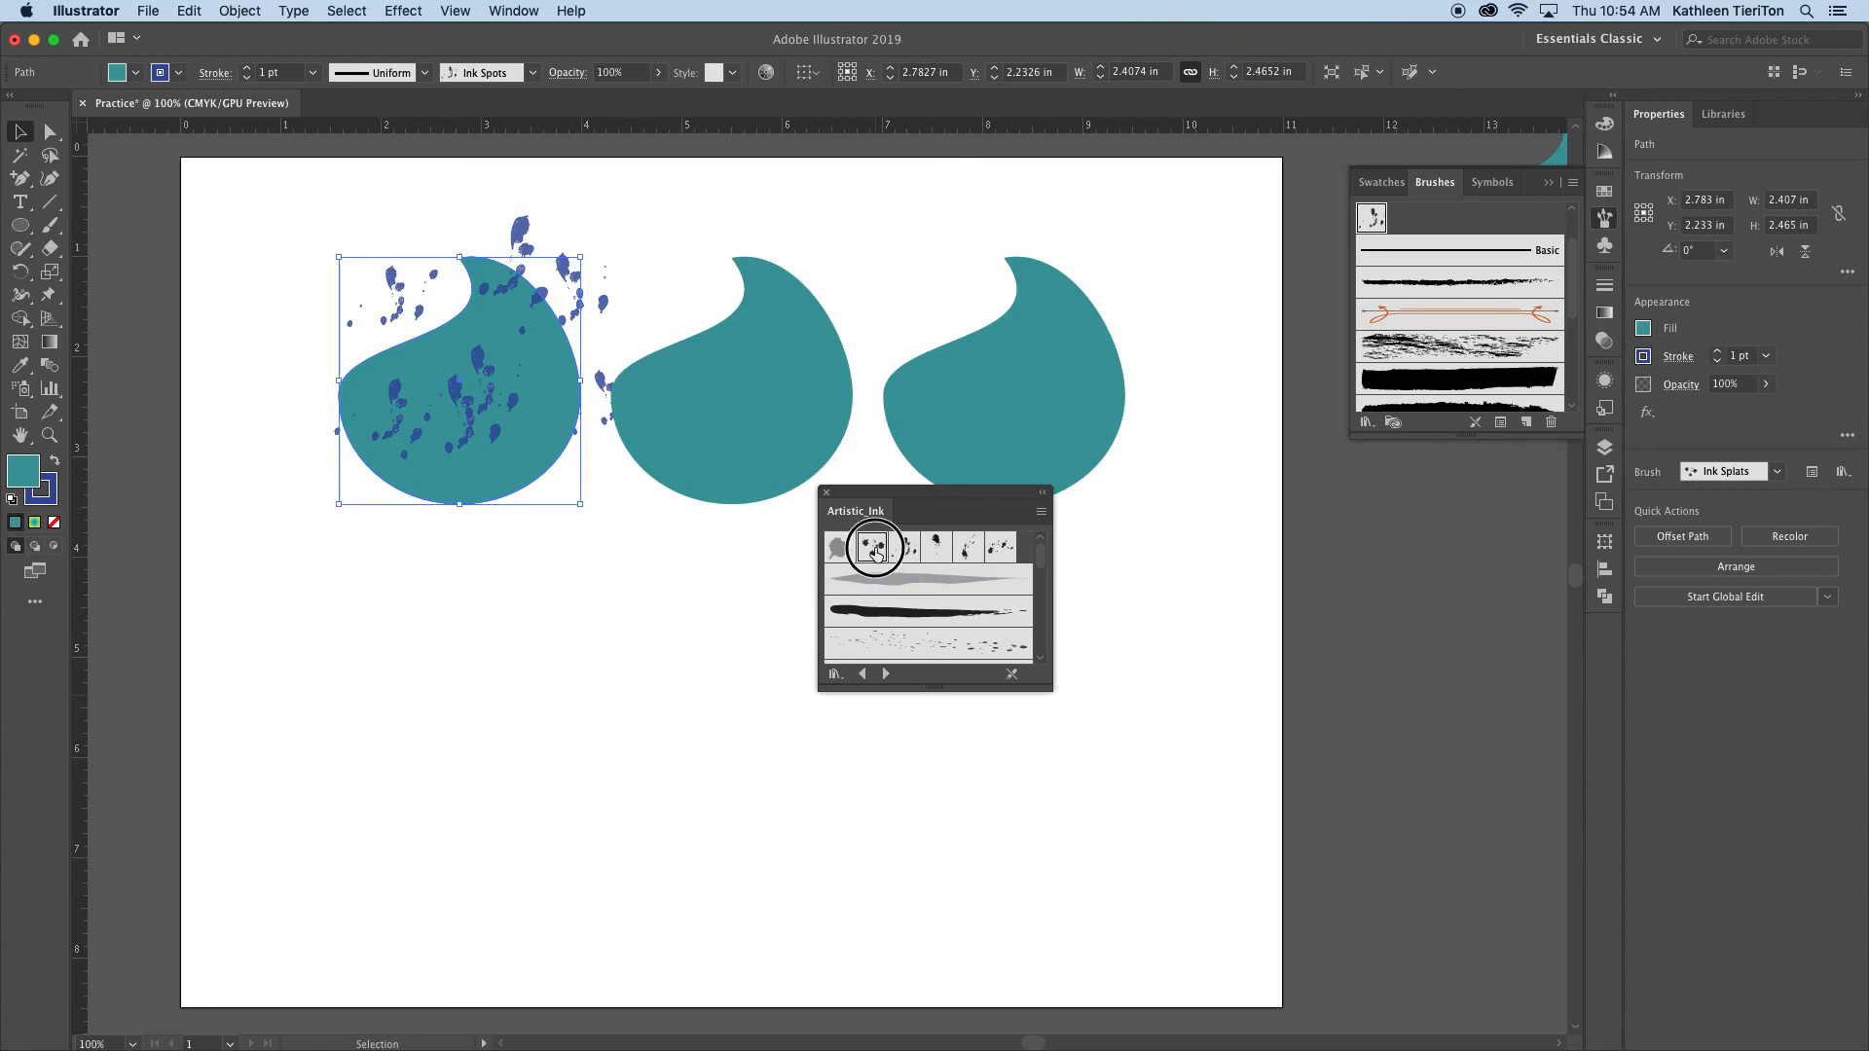
click(988, 555)
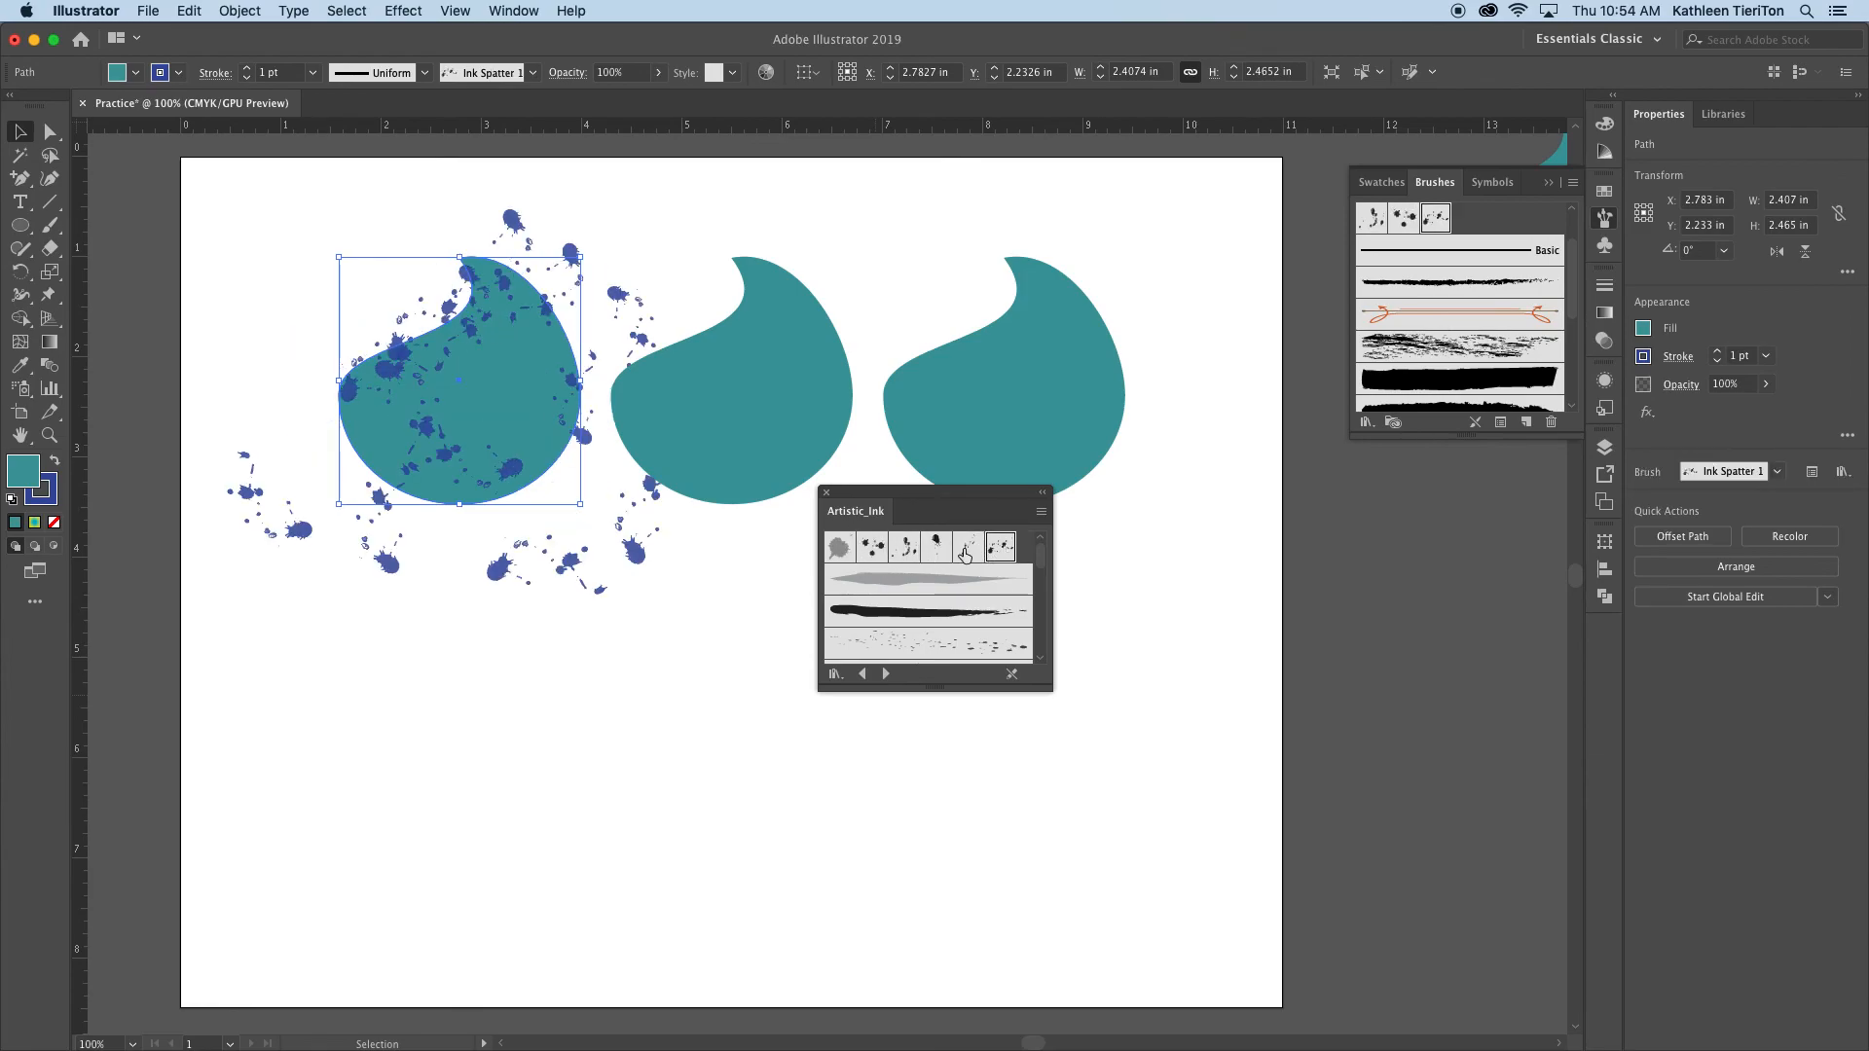
click(967, 547)
Load the Artistic_Paintbrush library, apply its seventh brush to the left shape's outline after trying others, and close the library
click(886, 673)
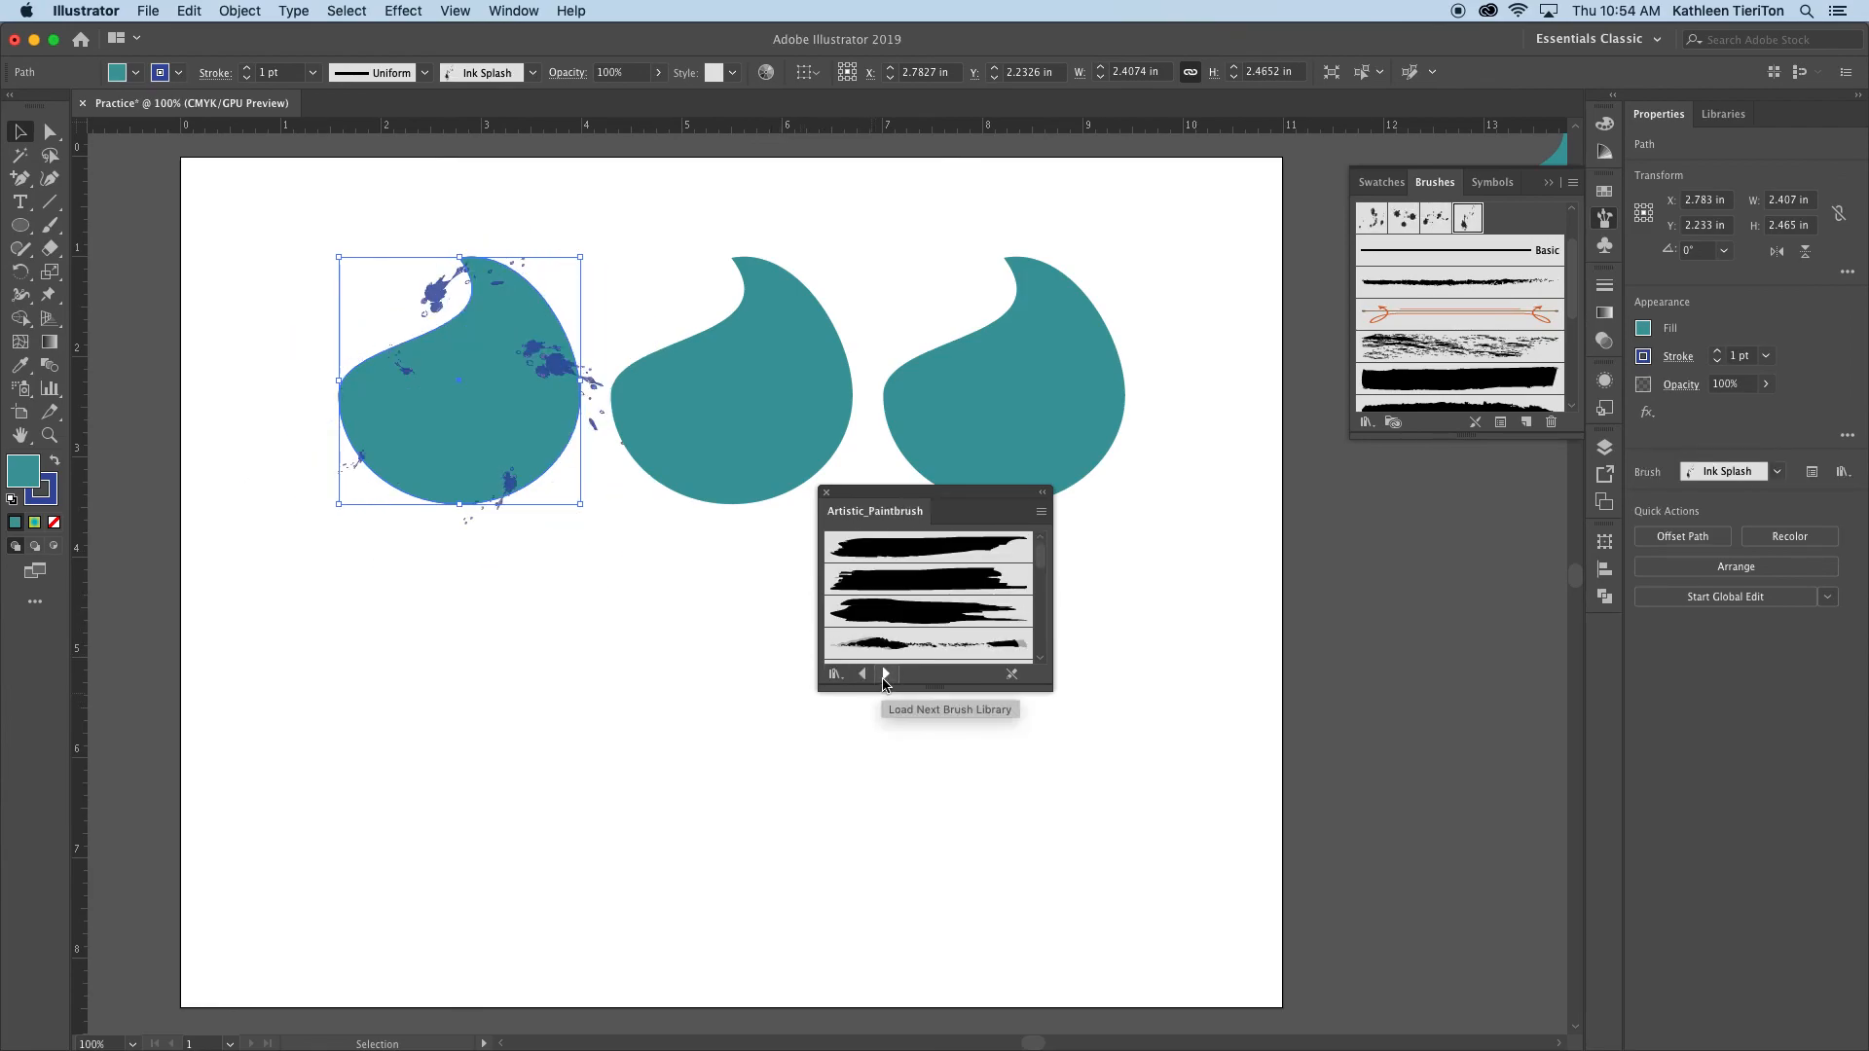
click(906, 580)
click(908, 621)
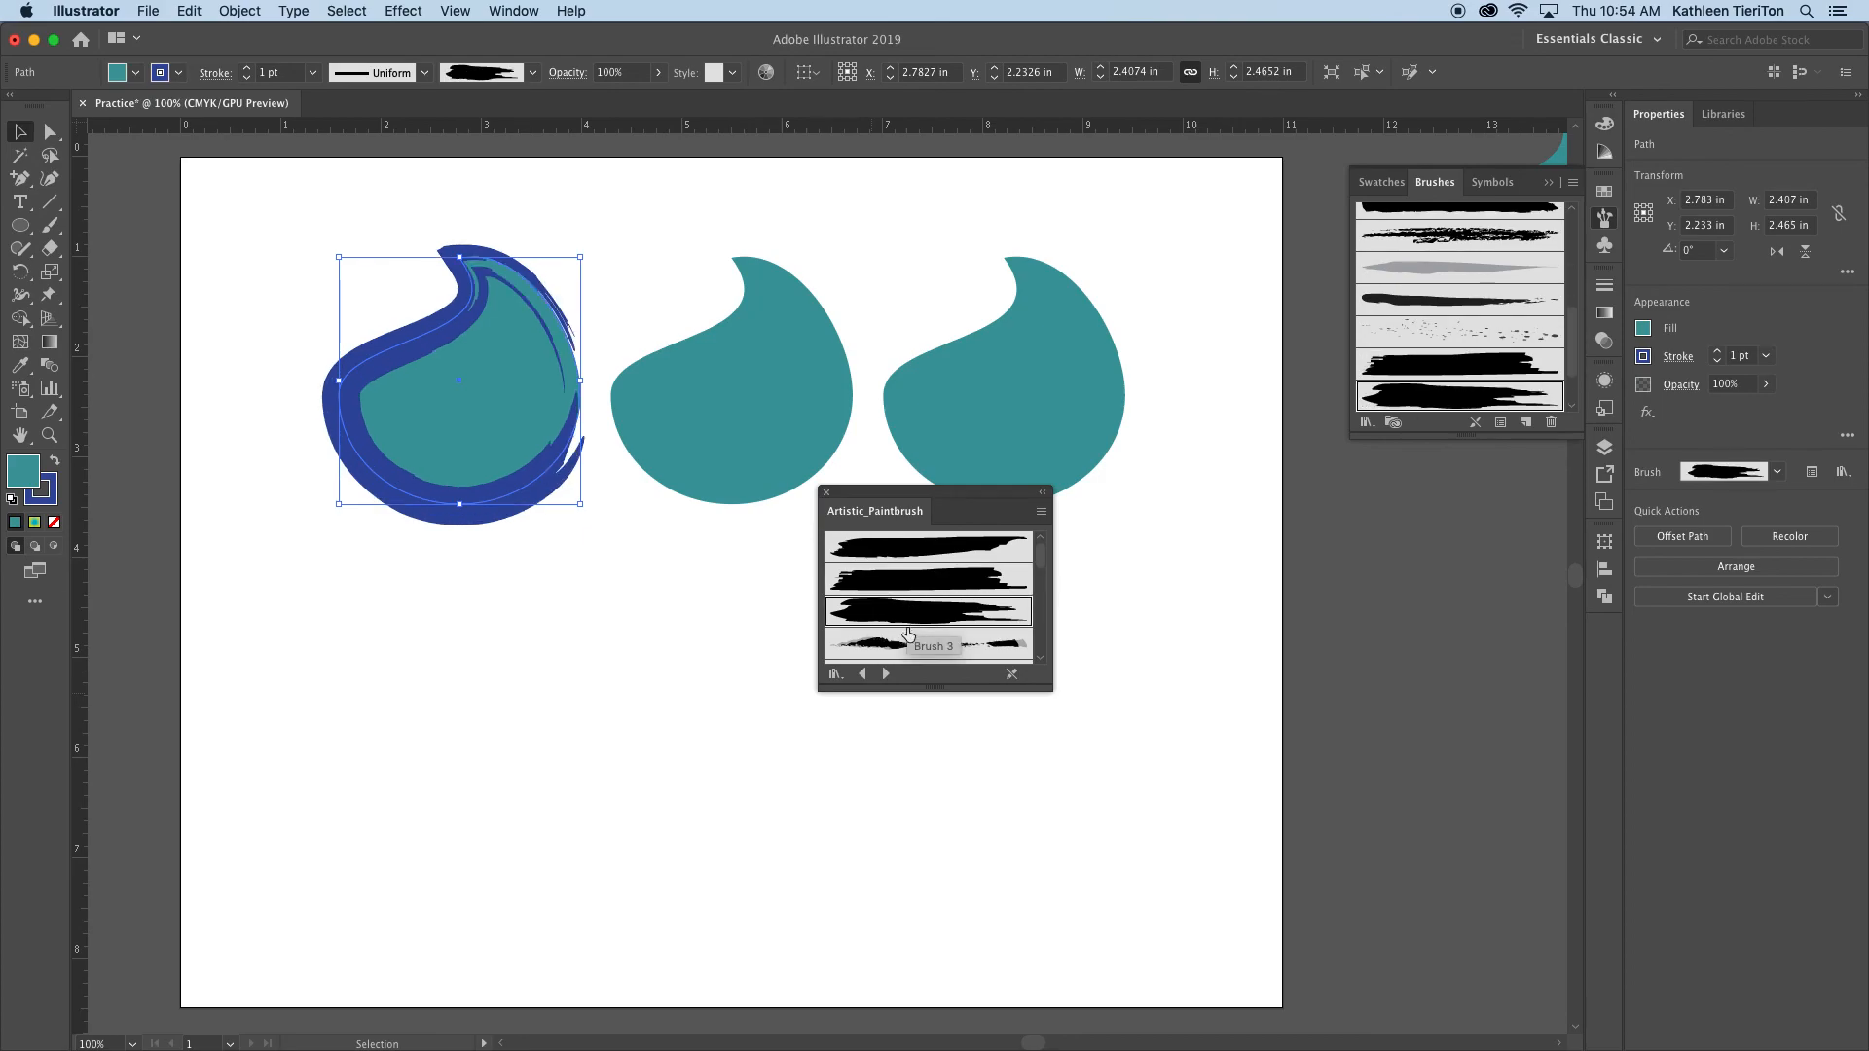
drag(905, 687, 930, 830)
click(905, 768)
click(897, 744)
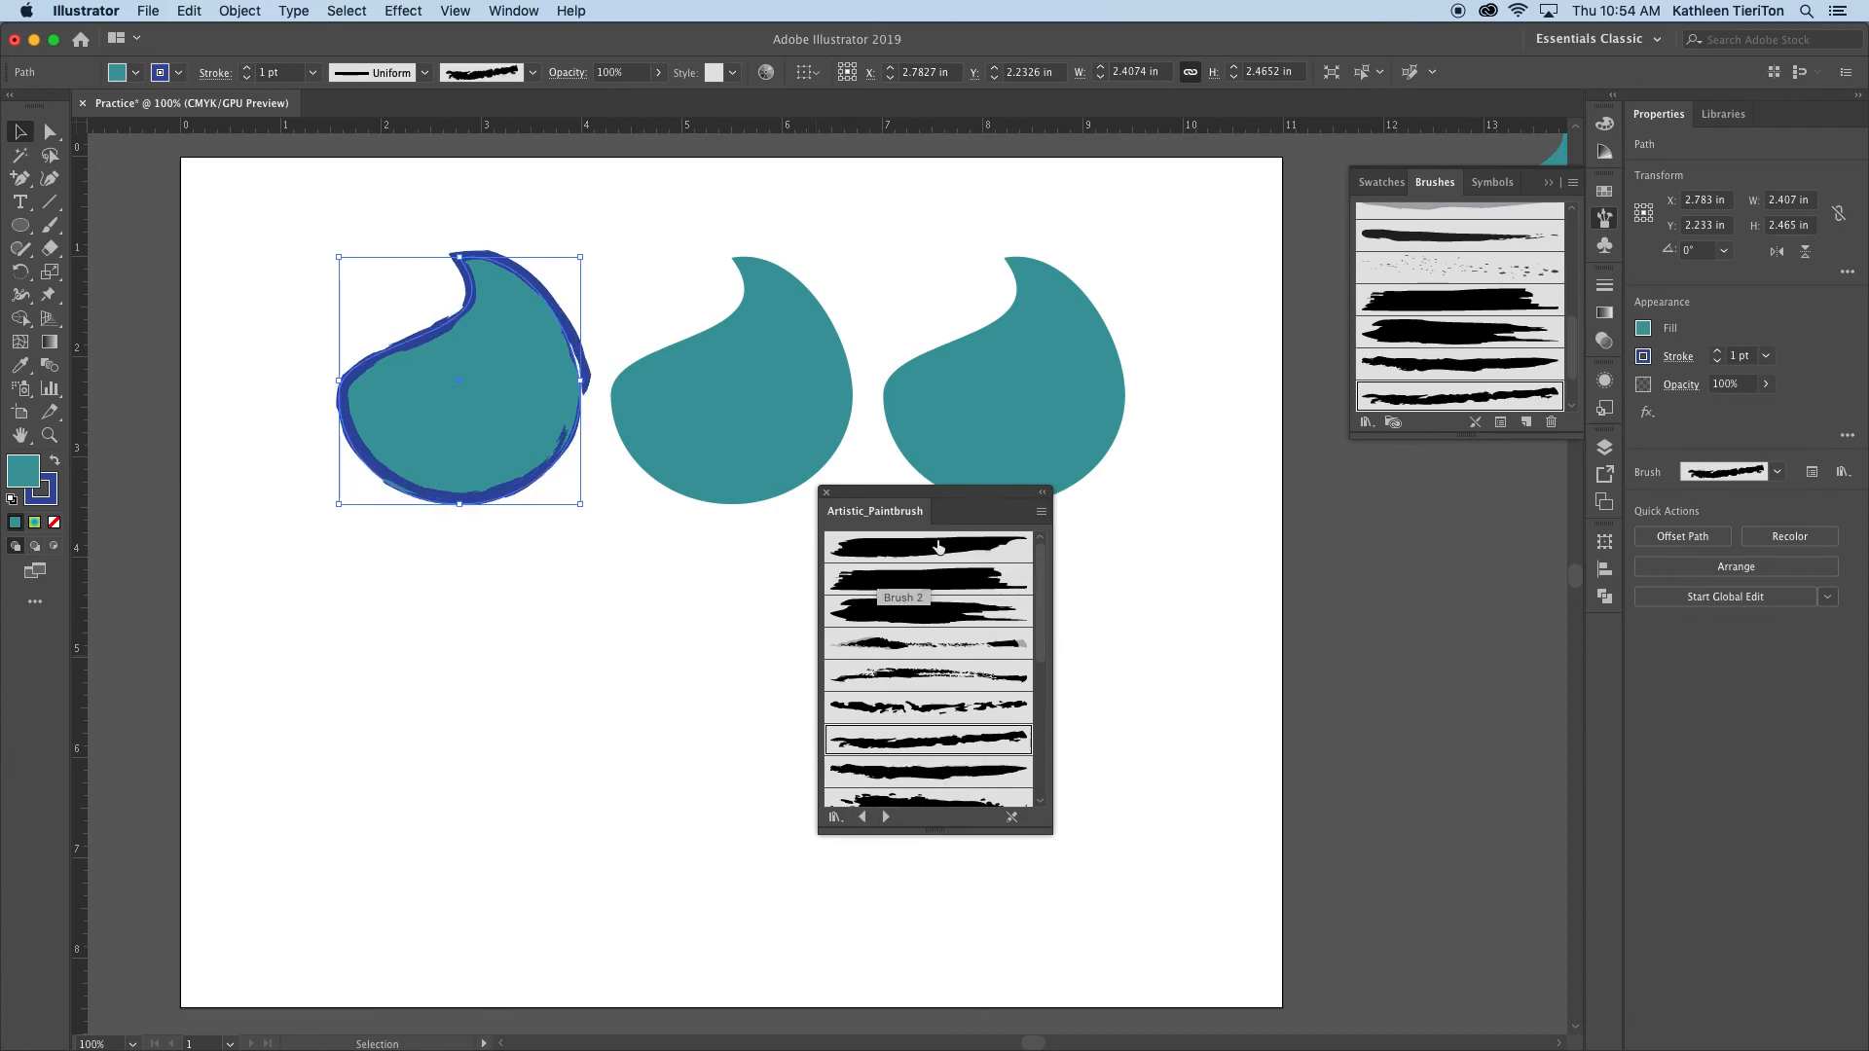
click(826, 493)
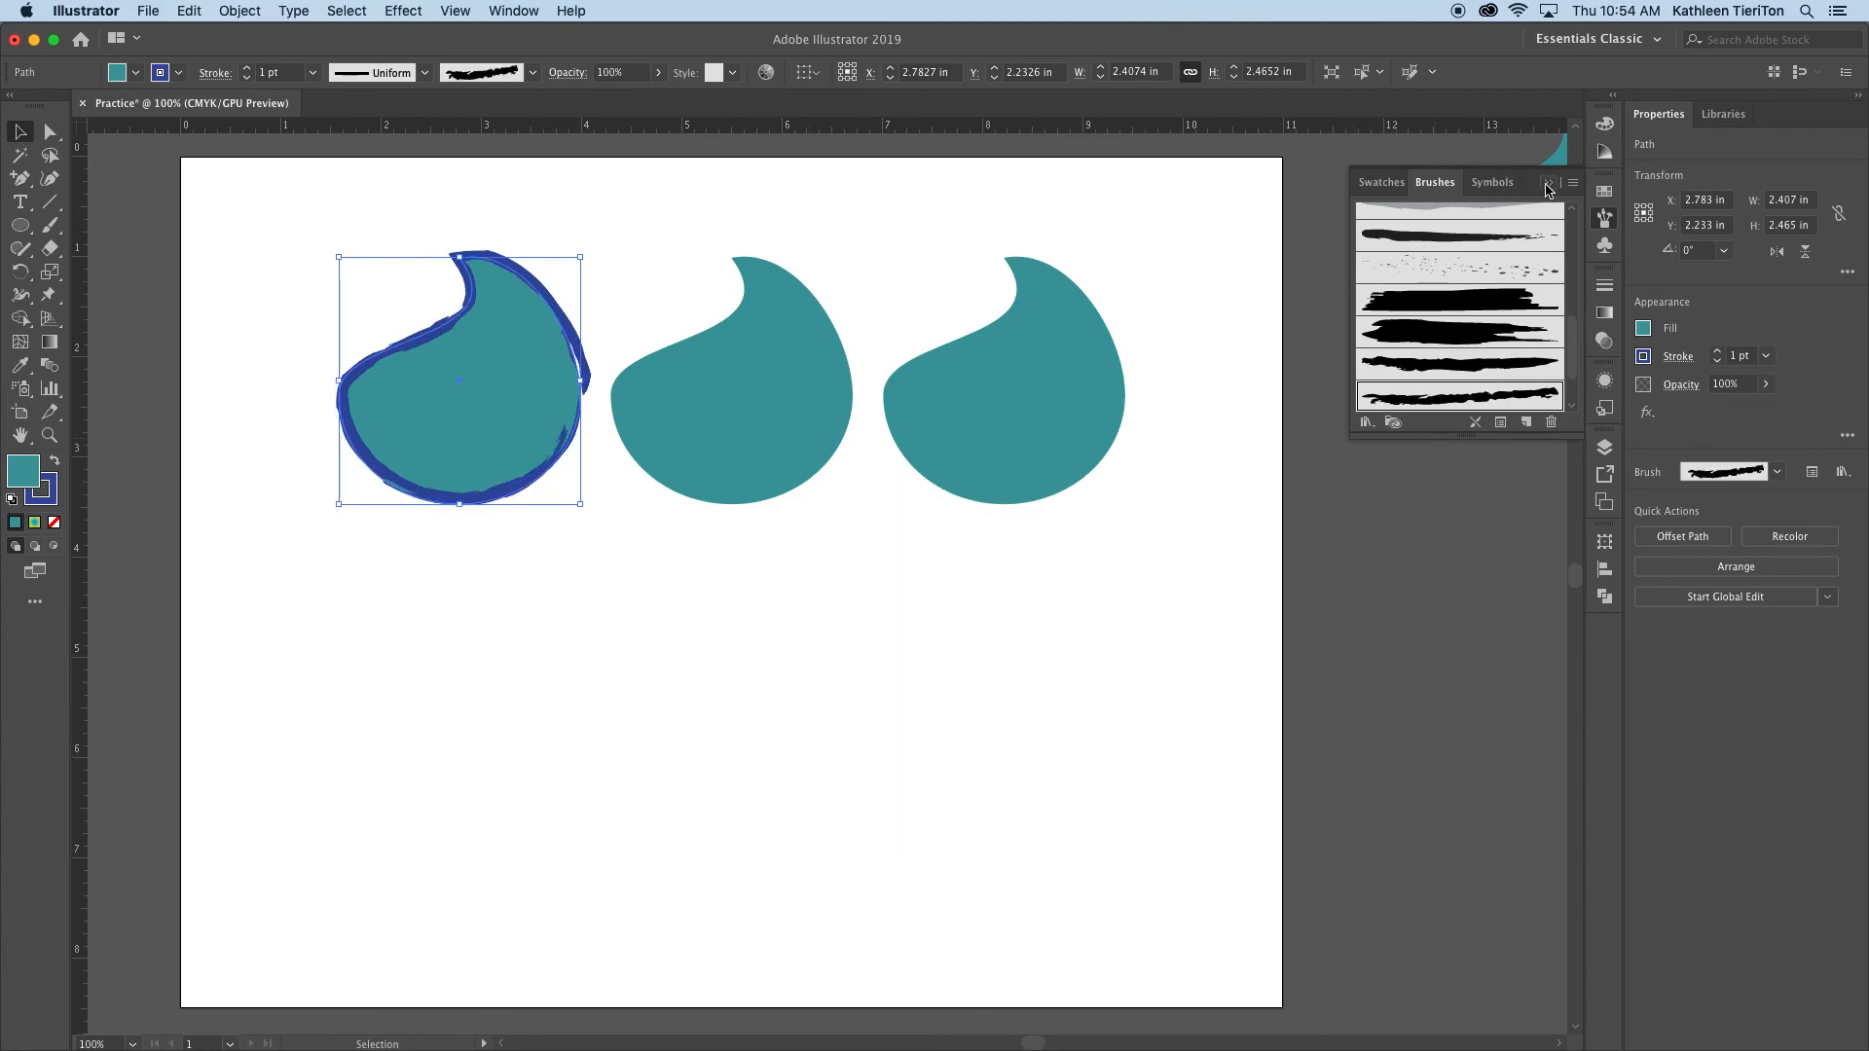